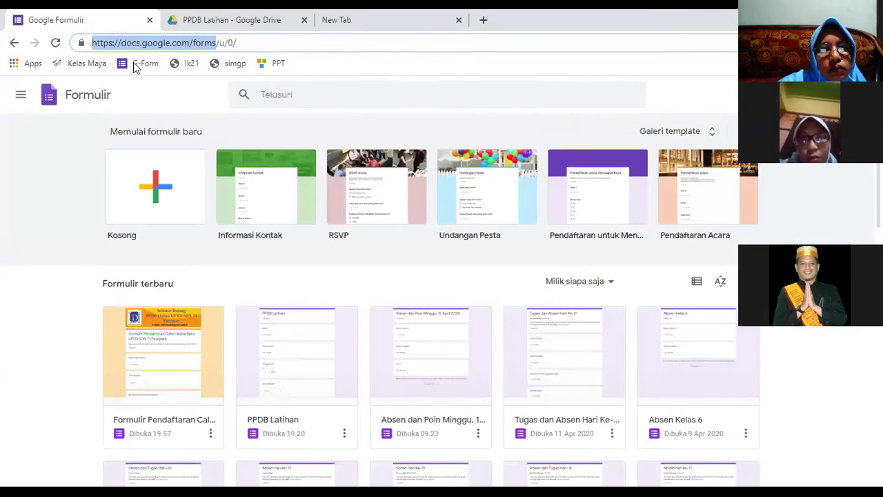
Close the open Google Forms and Google Drive tabs and load the Google Forms home page from the saved G-Form bookmark.
left_click(152, 26)
left_click(163, 29)
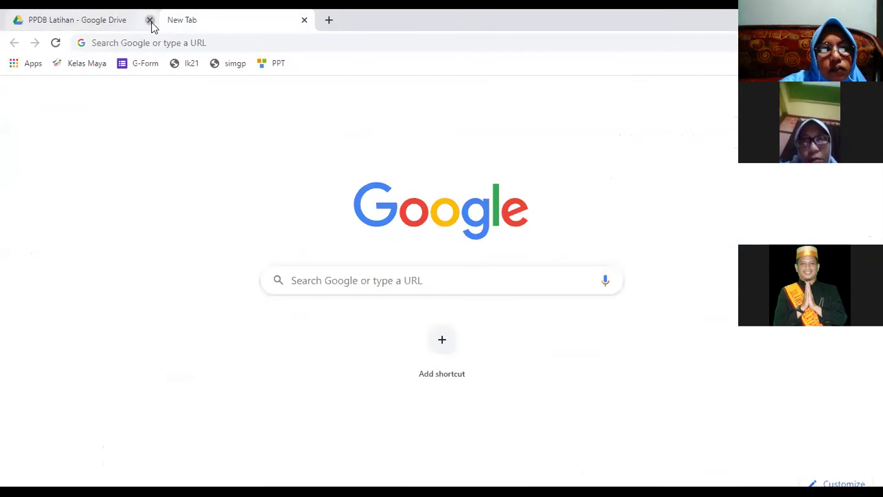
left_click(151, 26)
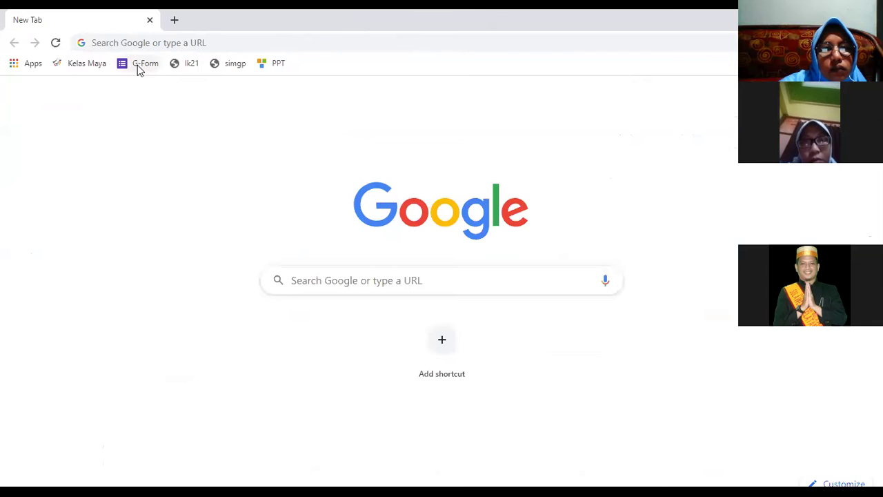
left_click(138, 65)
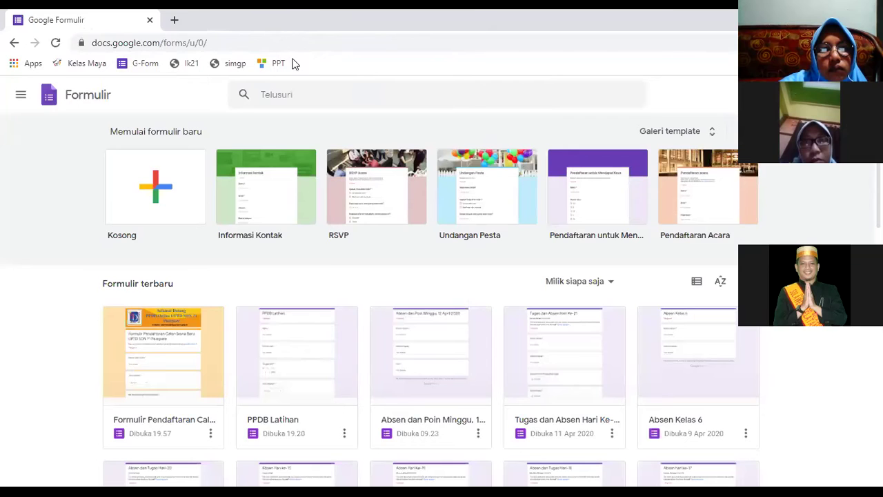
right_click(312, 65)
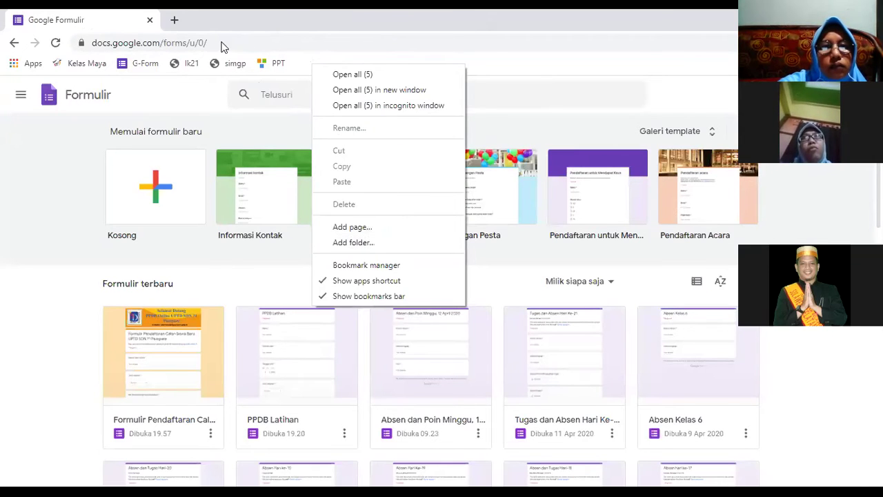
left_click(156, 44)
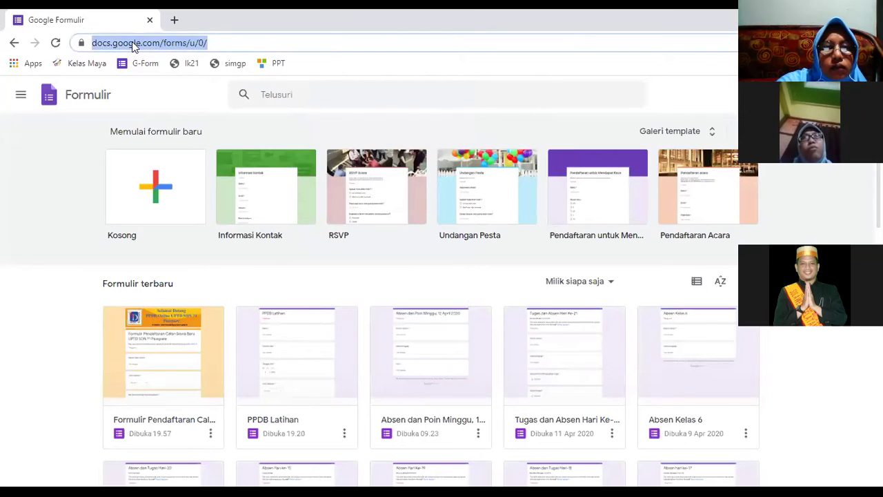
left_click(230, 43)
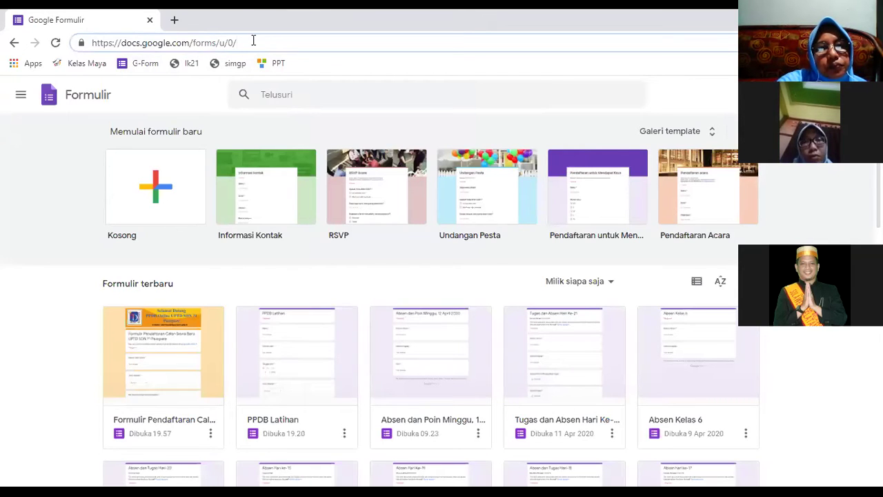
left_click_drag(253, 40, 75, 56)
right_click(122, 42)
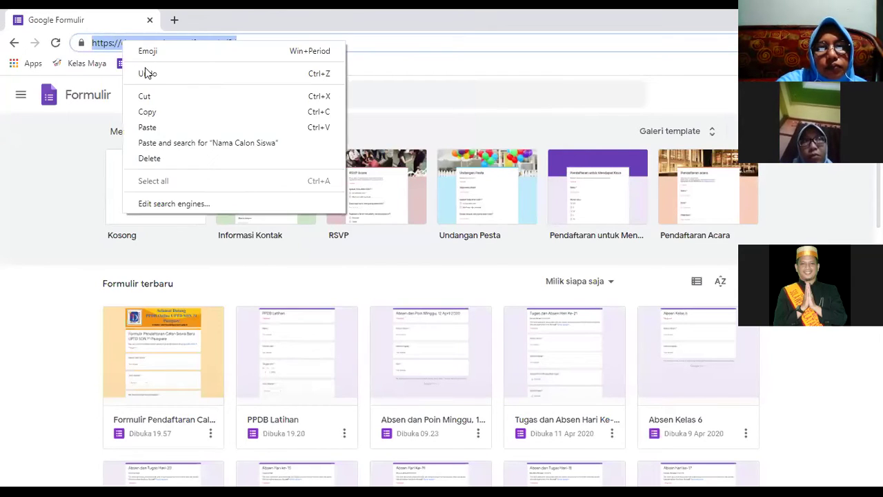
left_click(178, 113)
right_click(316, 62)
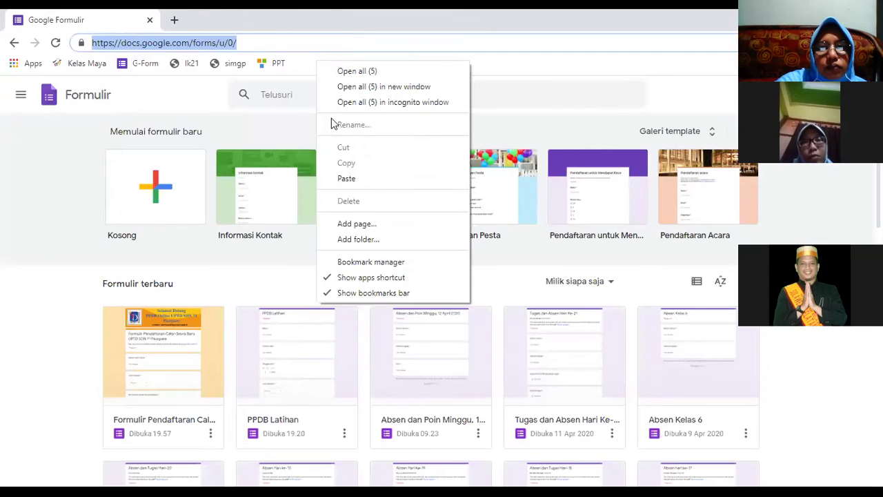
left_click(371, 224)
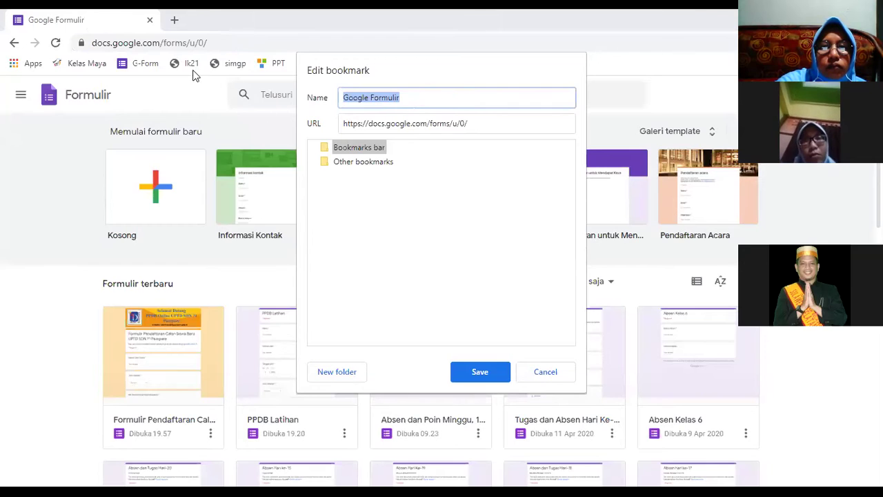
left_click(406, 123)
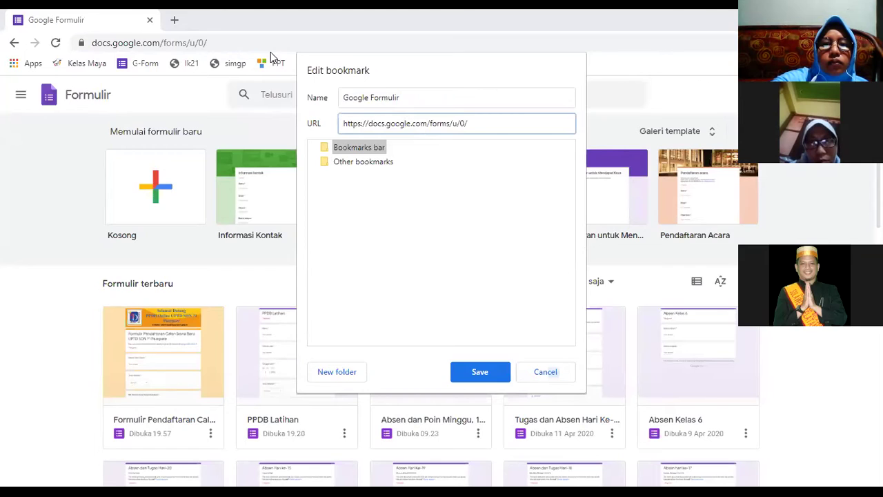
key("Escape")
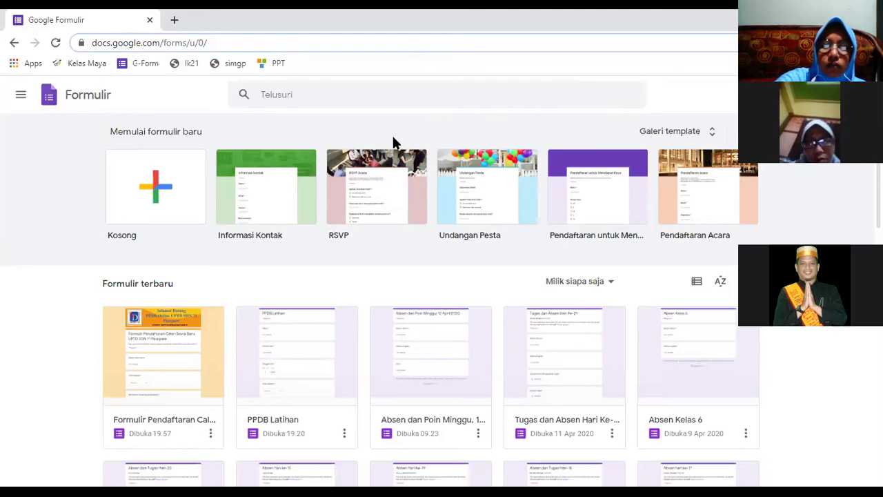
Create a new blank form from the Google Forms home page.
left_click(192, 194)
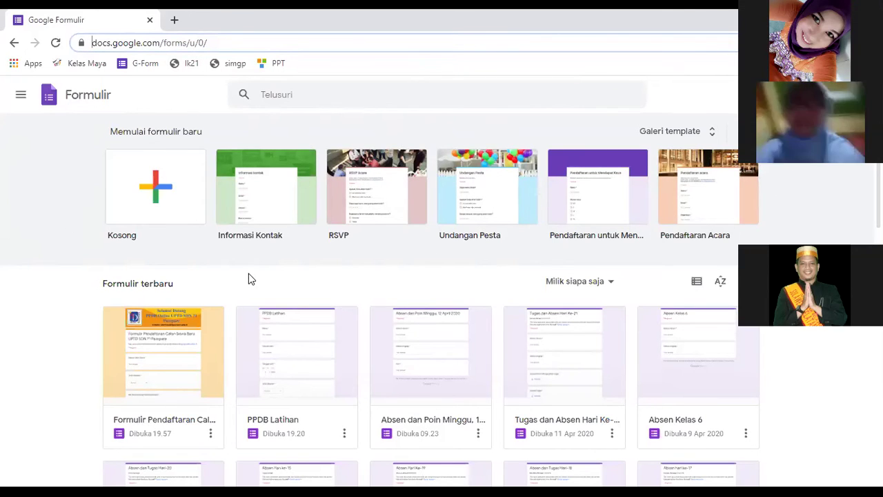
scroll(407, 345, "down", 2)
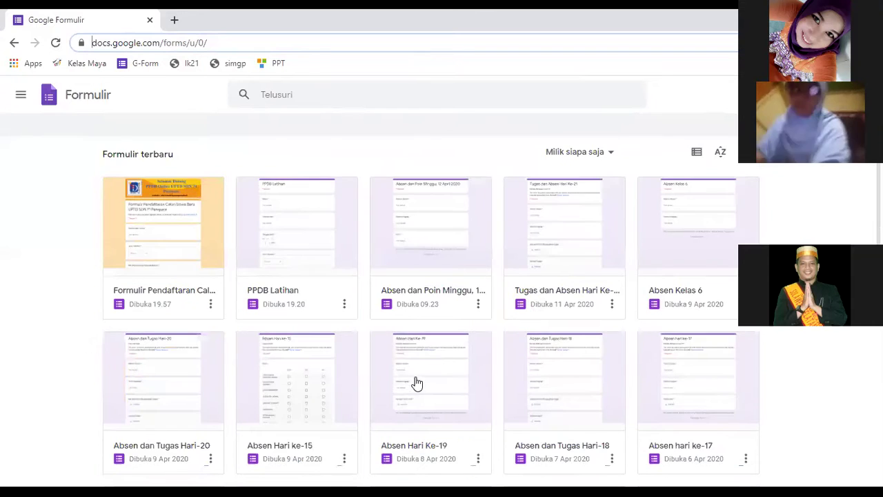
scroll(441, 369, "down", 2)
scroll(466, 361, "down", 5)
scroll(588, 351, "up", 4)
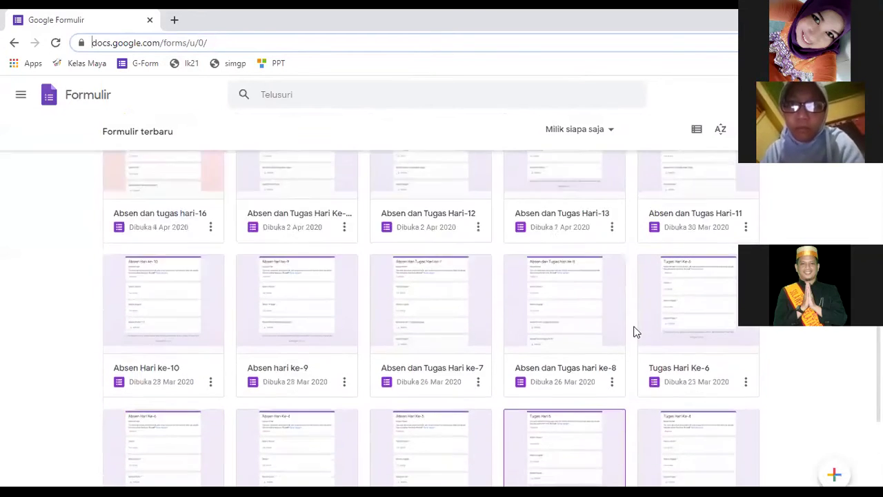
scroll(487, 361, "up", 5)
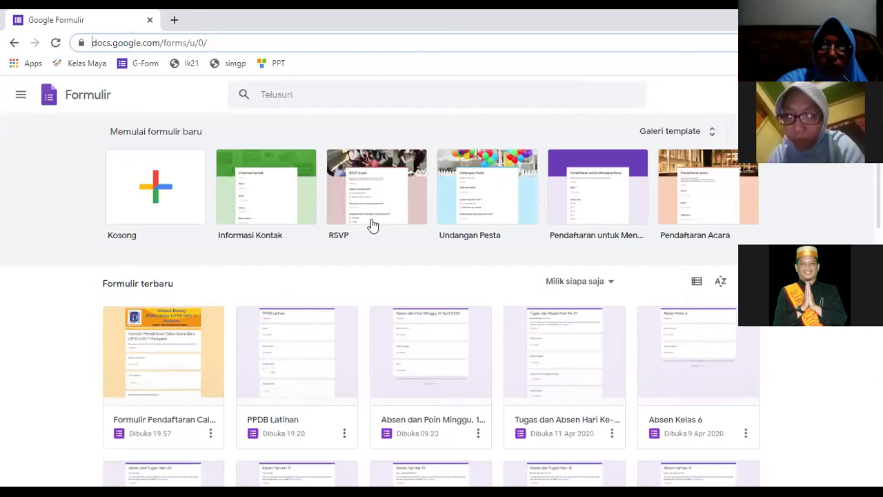
left_click(133, 208)
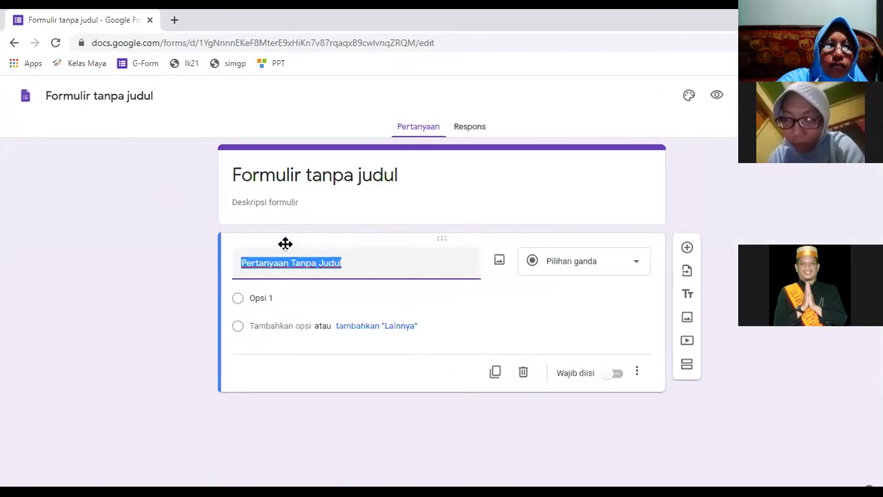
Name the new form "Formulir PPBD ONLINE SD GOSIP" and apply the same name as the form title.
left_click(148, 95)
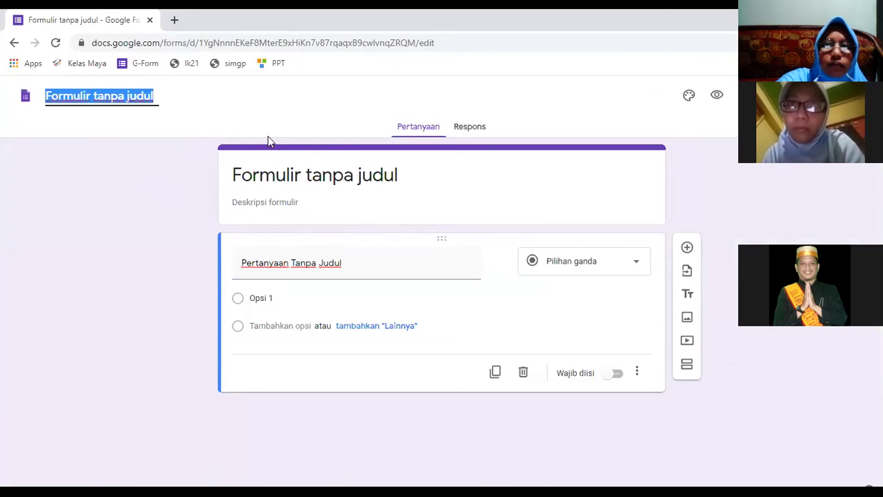
type("Formulir PPBD ONLINE SDN")
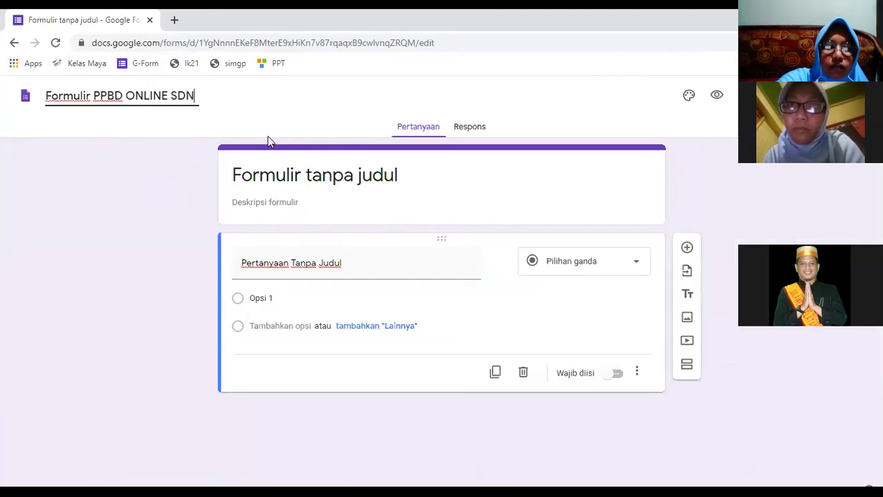
key("BackSpace")
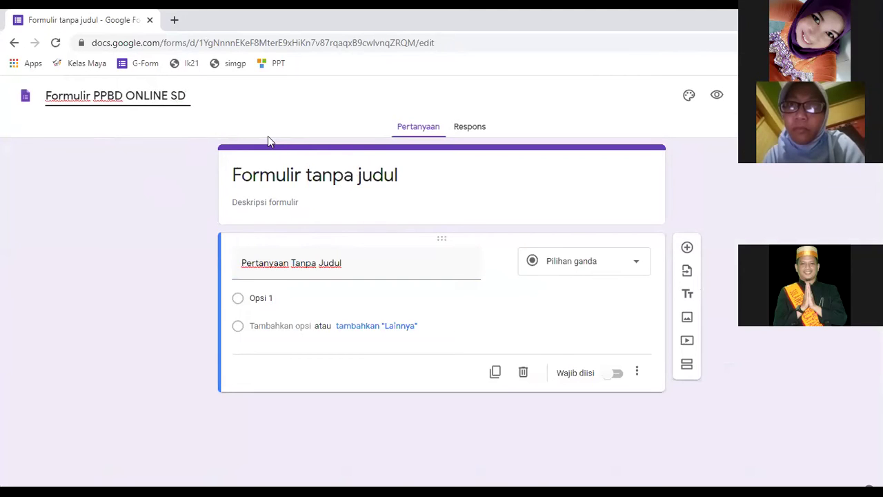
type("GOSIP")
left_click(152, 182)
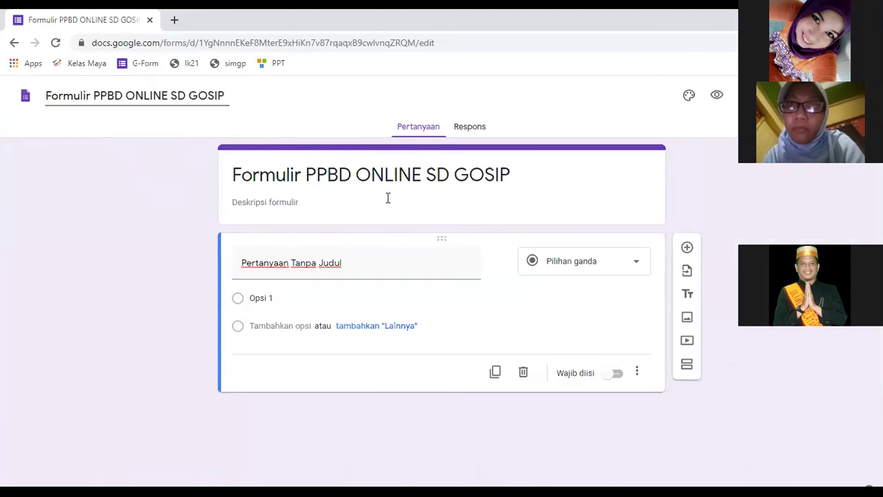
Set the form description to "batas pengisian formulir sampai tanggal 30 April 2020".
left_click(303, 201)
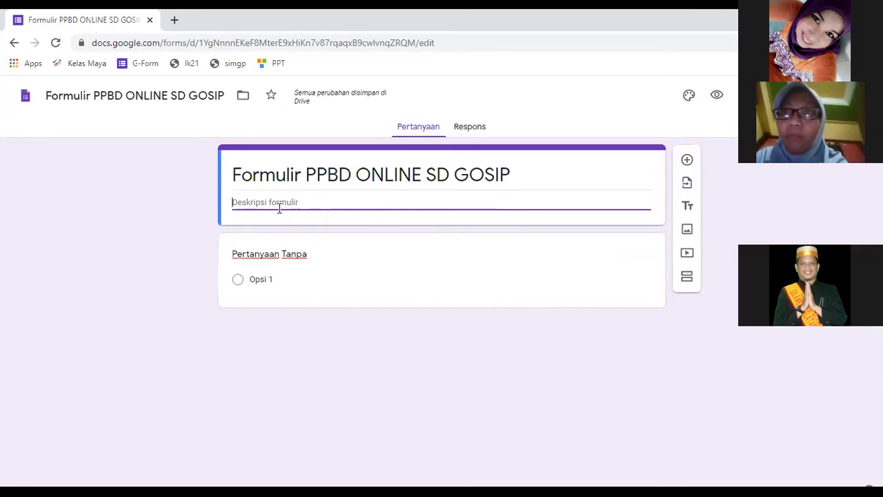
type("batas pengisian ")
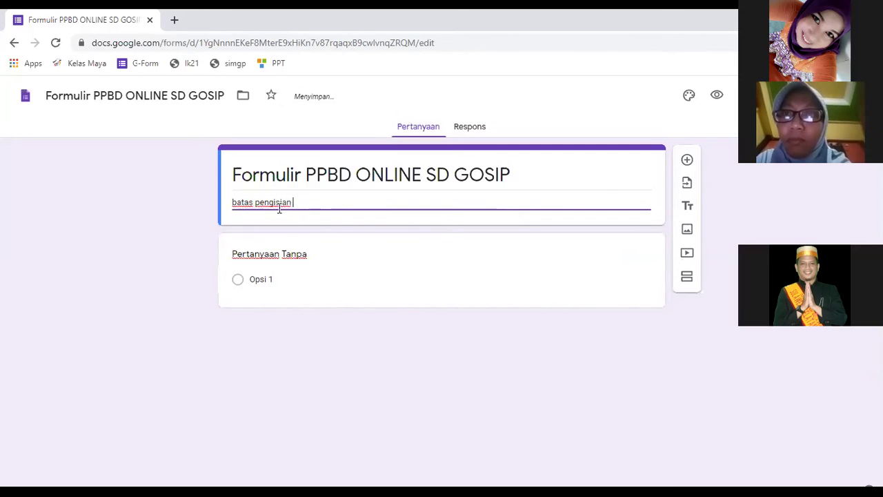
type("formulir ")
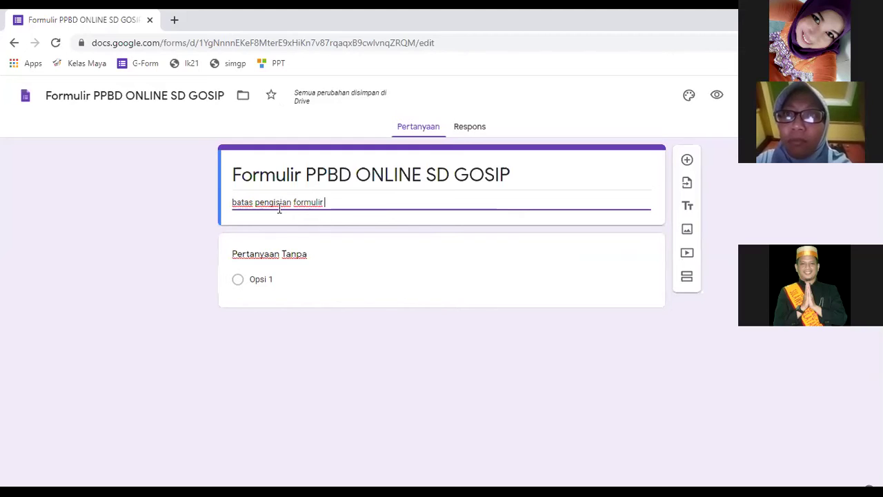
type("sampai tanggal")
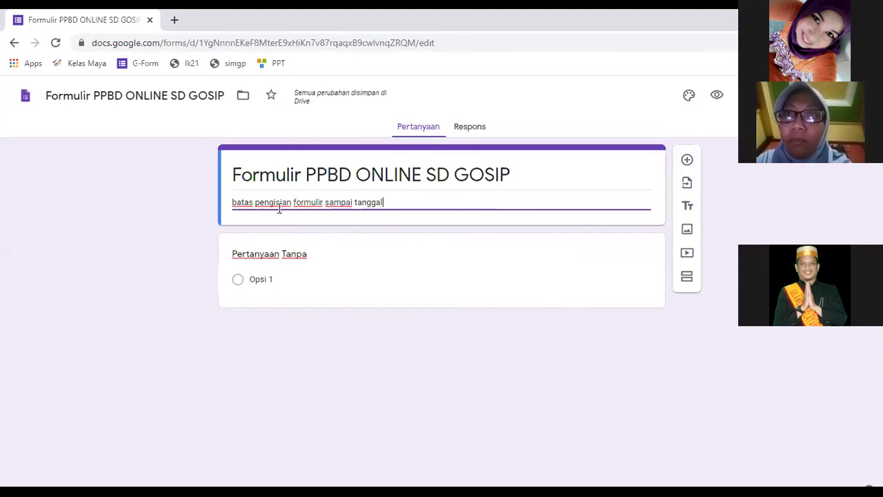
type(" 30 April ")
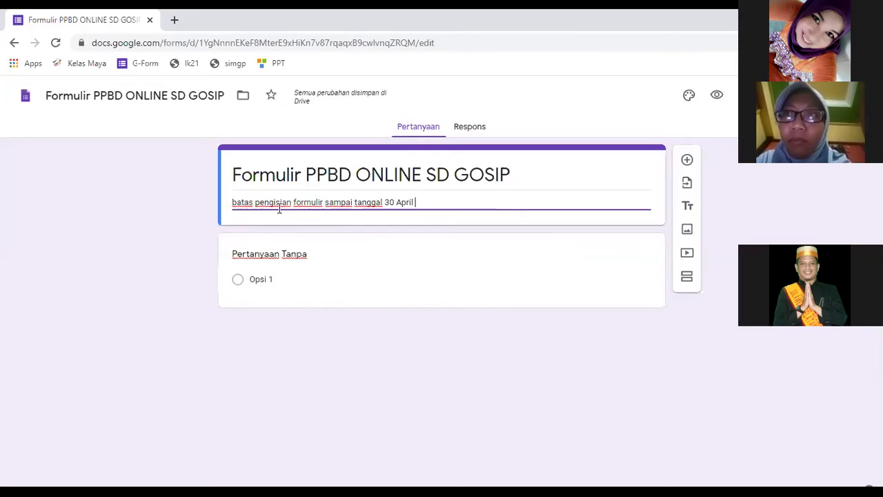
type("2020")
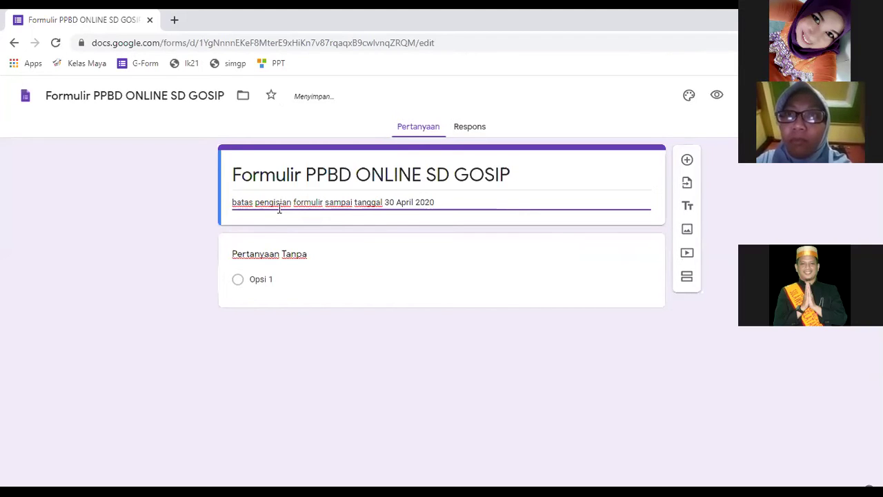
left_click(194, 231)
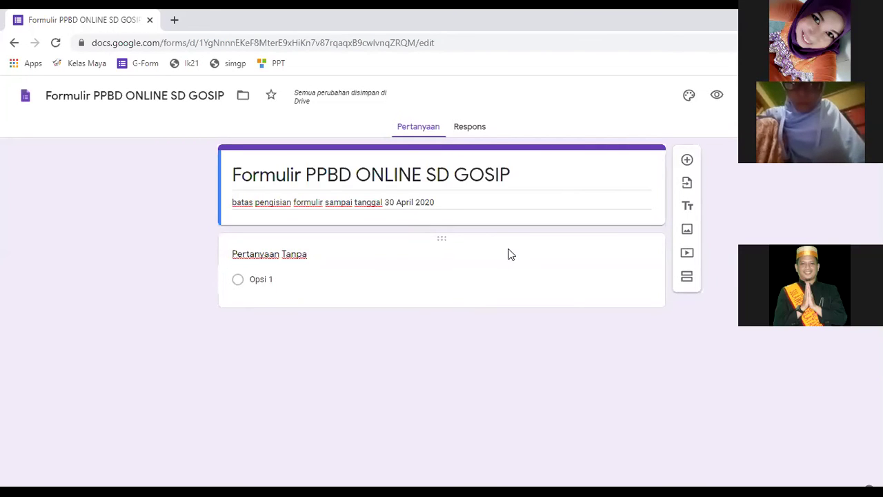
Replace the placeholder title of the first question with "Nama Lengkap".
left_click(408, 256)
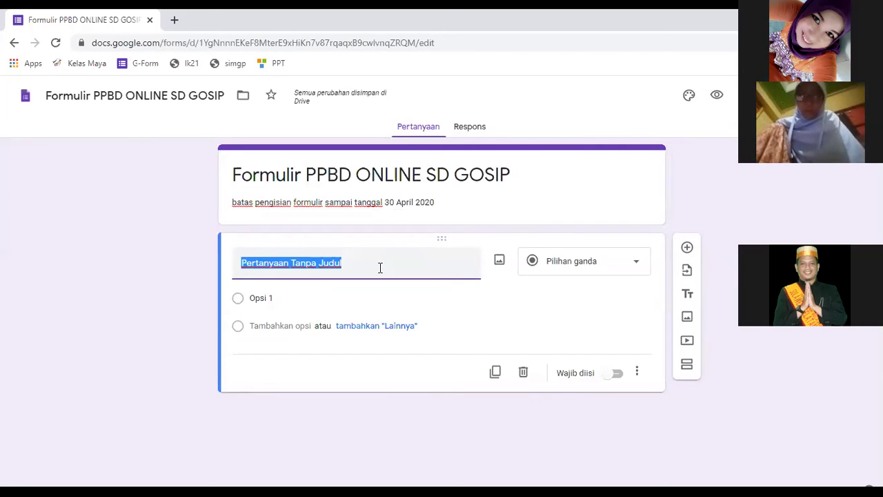
left_click(302, 297)
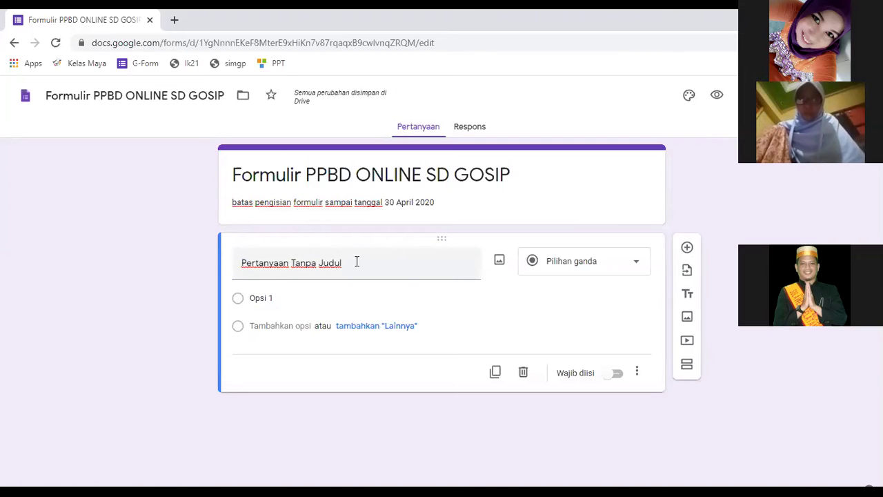
left_click_drag(366, 262, 316, 239)
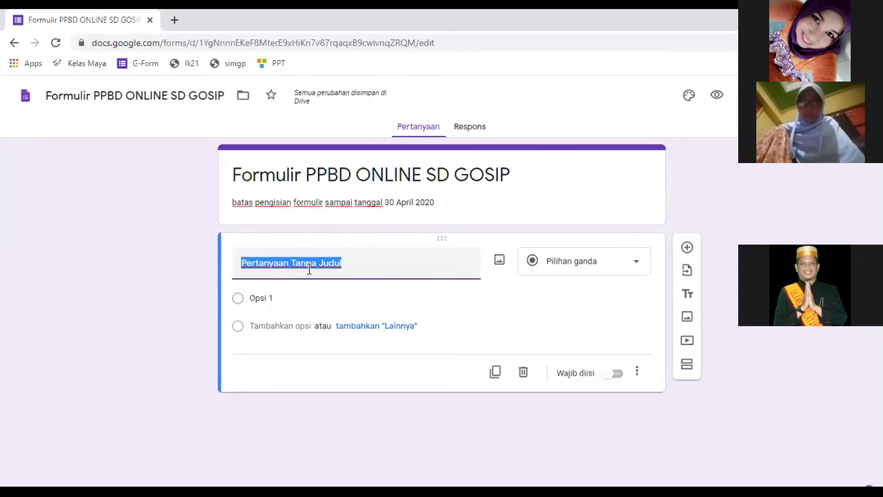
type("Nama Le")
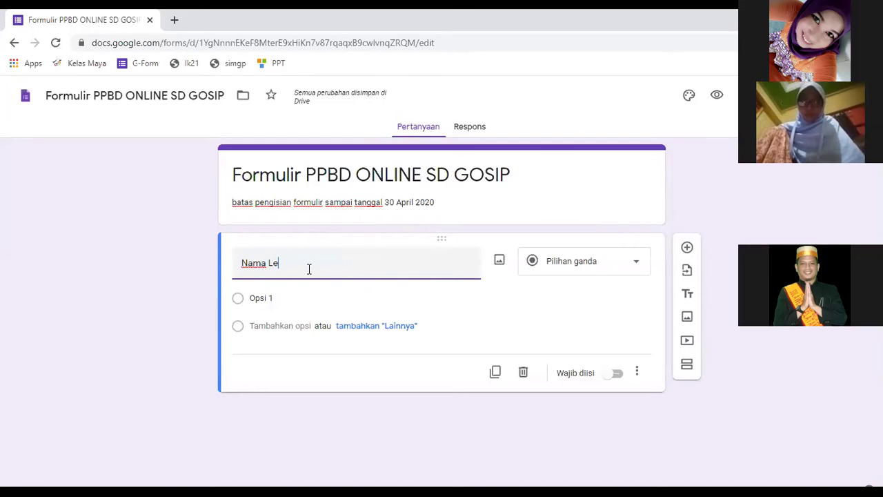
type("ngkap")
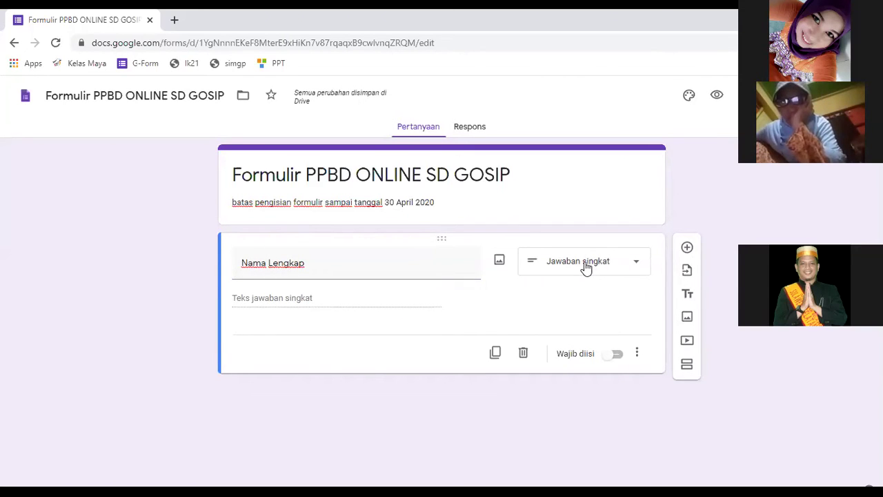
Set the "Nama Lengkap" question to the Jawaban singkat answer type and make it required.
left_click(611, 267)
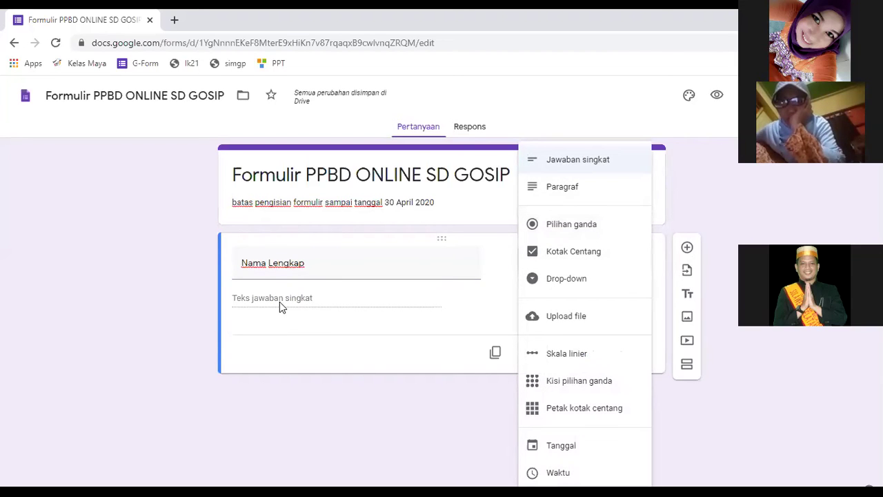
left_click(572, 164)
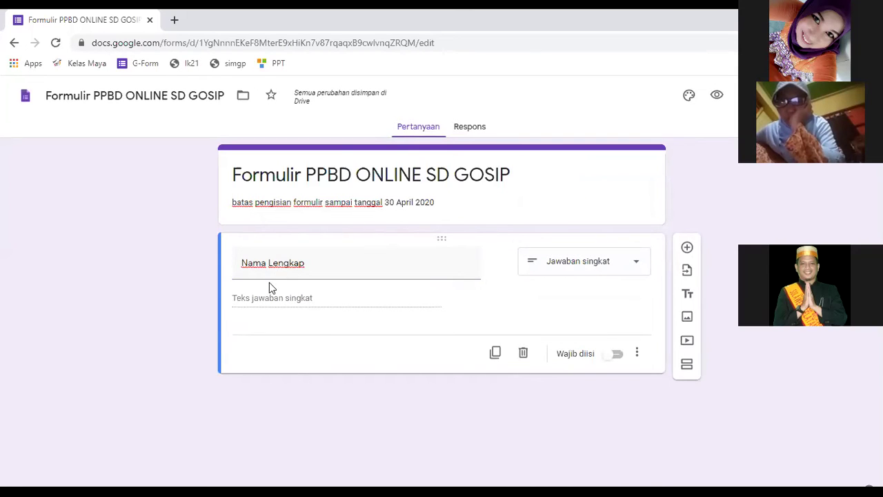
left_click(616, 355)
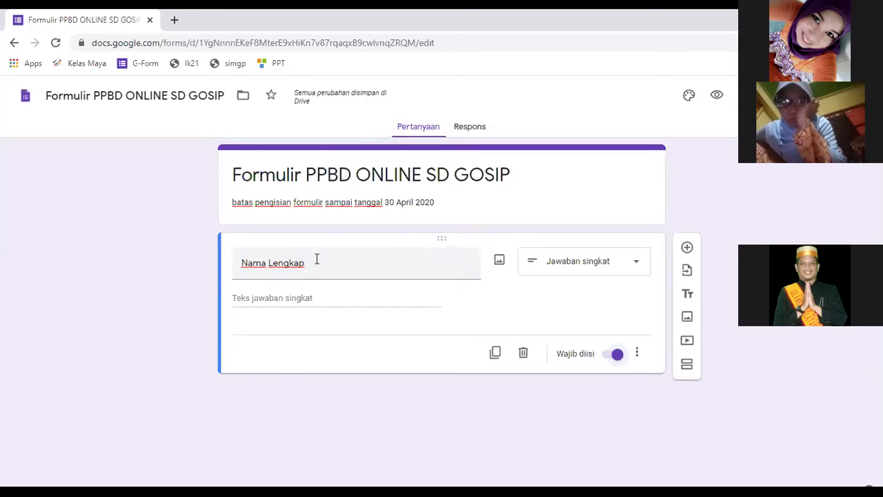
Turn the required setting of the "Nama Lengkap" question off and back on.
left_click(605, 359)
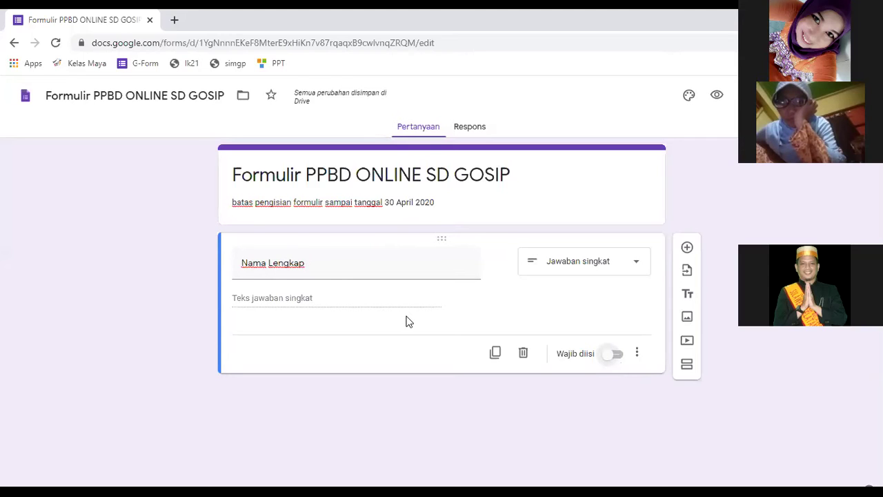
left_click(615, 355)
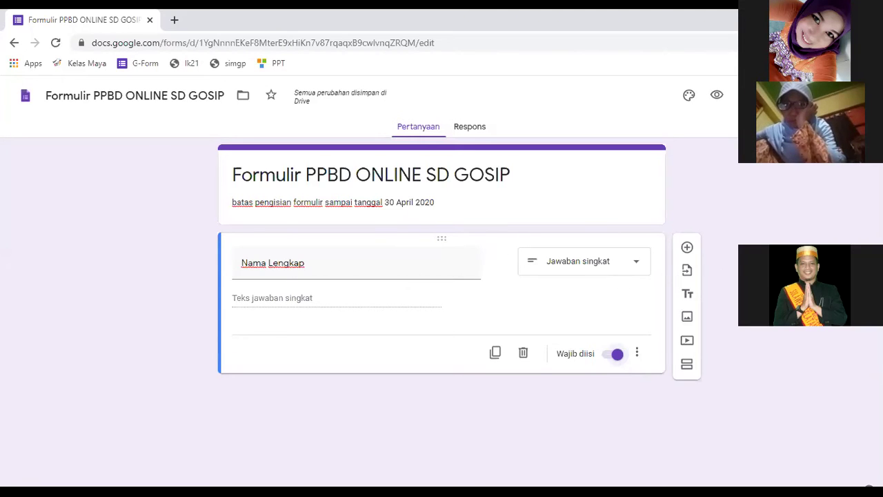
Add a new question below "Nama Lengkap" and title it "Tanggal Lahir".
left_click(688, 248)
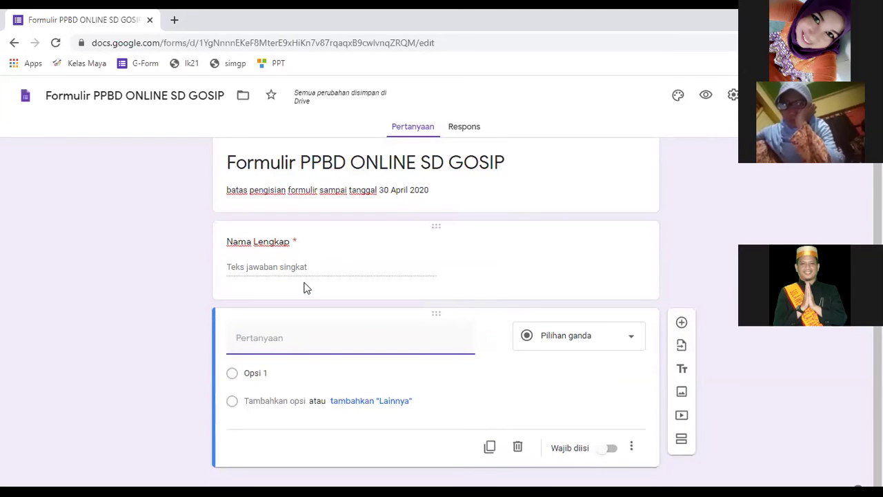
type("Ta")
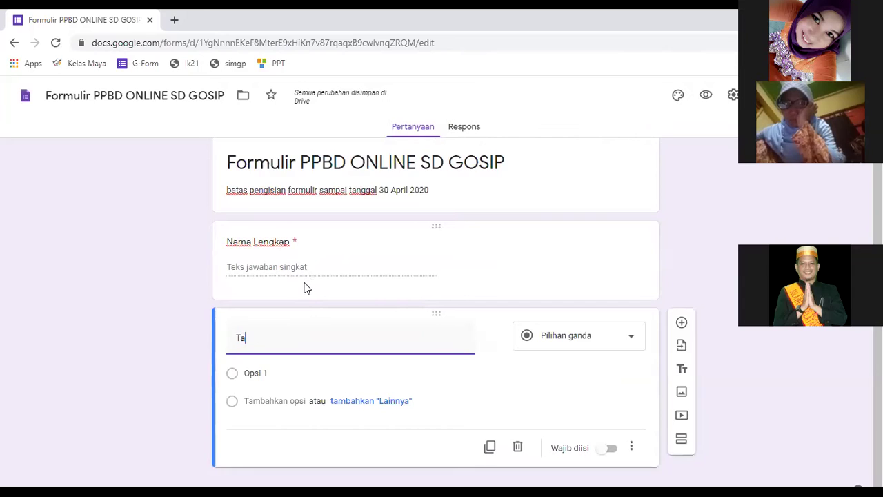
type("nggla")
key("BackSpace")
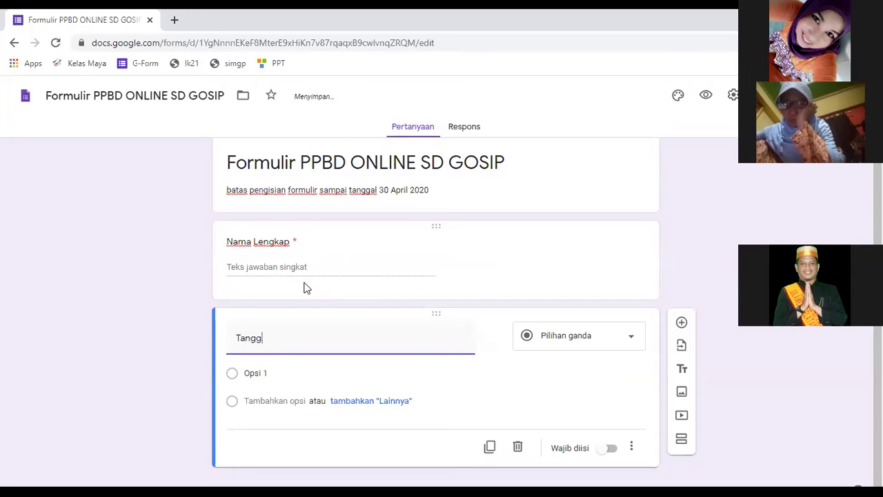
type("al Lahir")
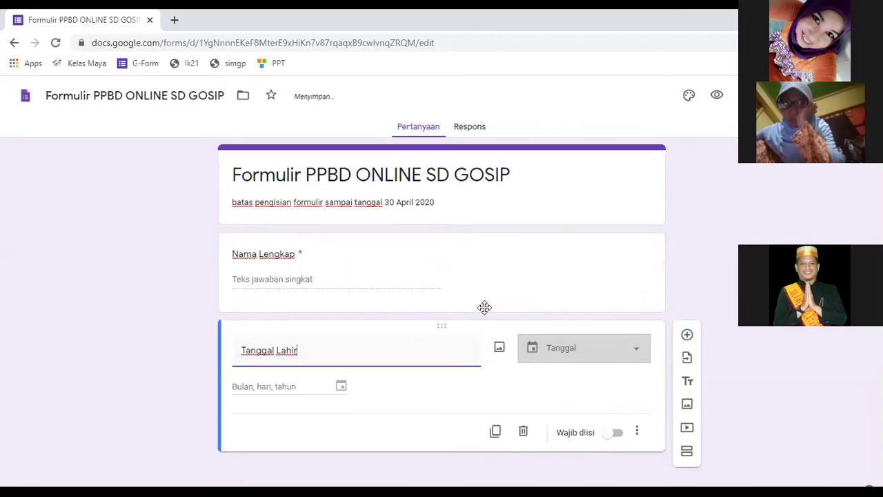
Set the "Tanggal Lahir" question to the Tanggal answer type and make it required.
left_click(583, 345)
left_click(564, 394)
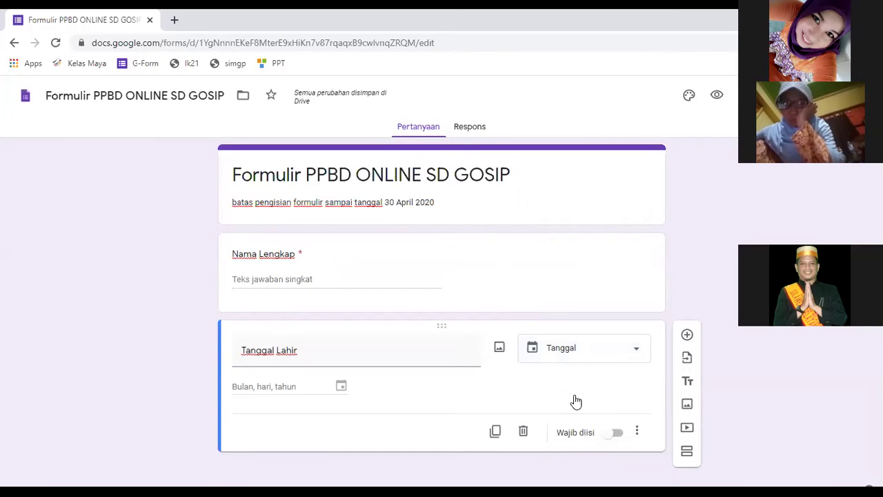
left_click(587, 363)
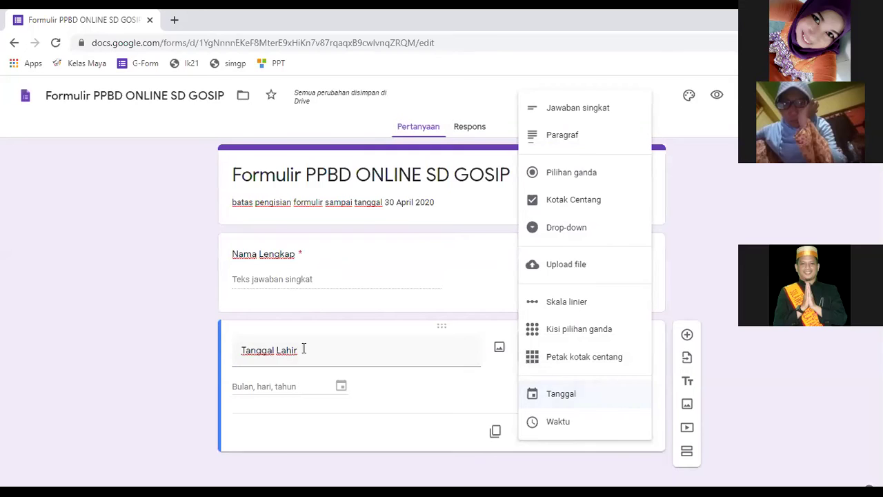
left_click(581, 405)
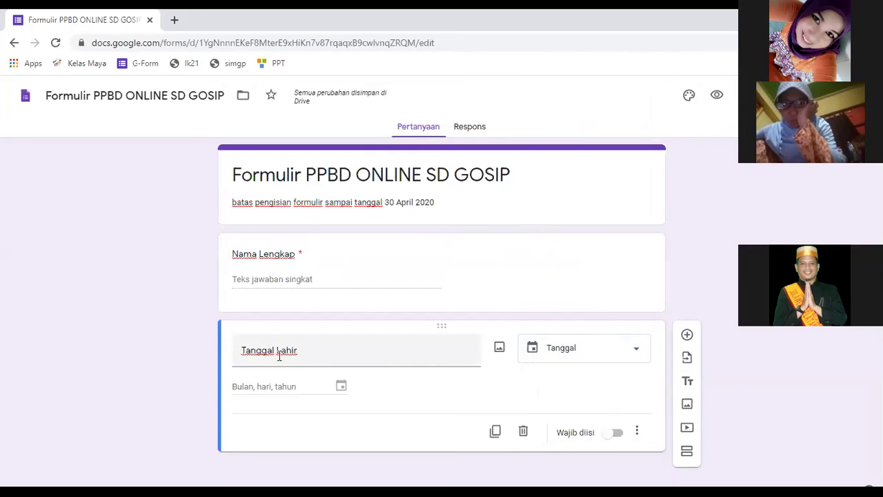
left_click(618, 435)
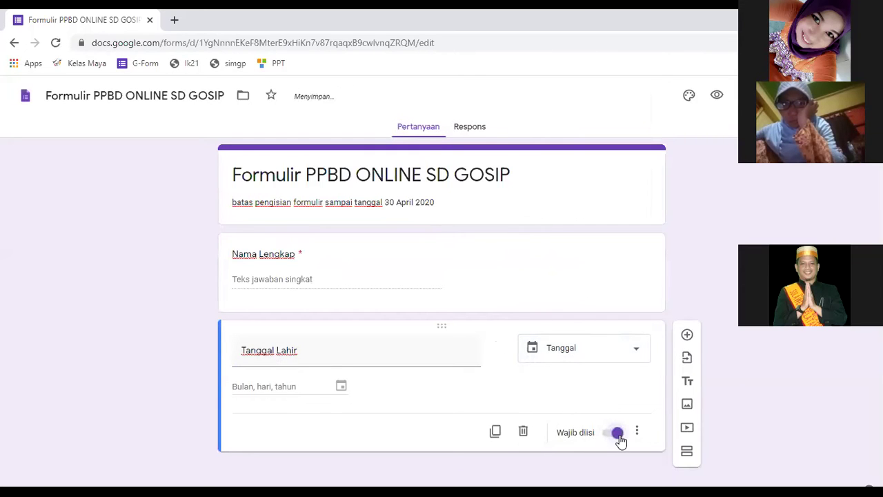
Add a new question below "Tanggal Lahir" and title it "Jenis Kelamin".
left_click(688, 335)
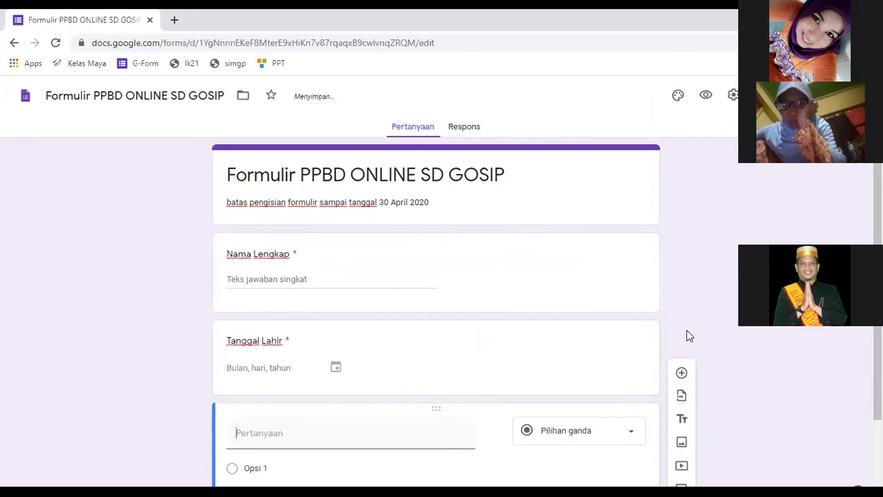
type("Jenis Ke")
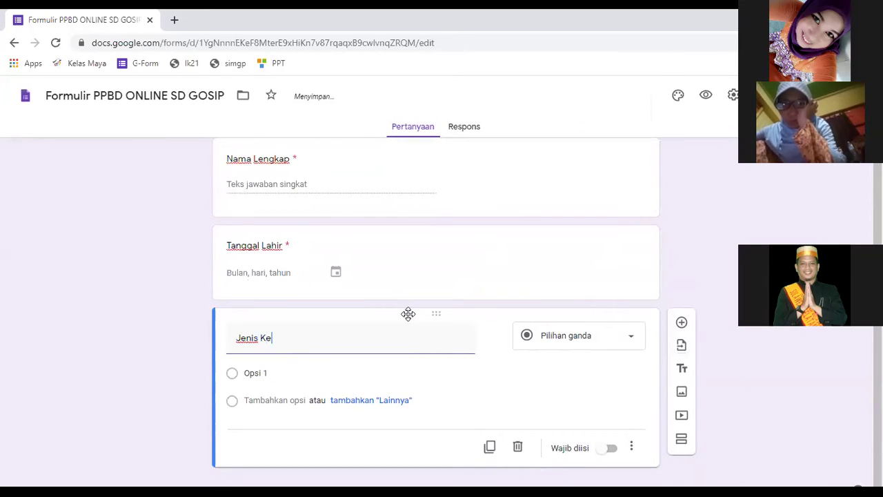
type("lamin")
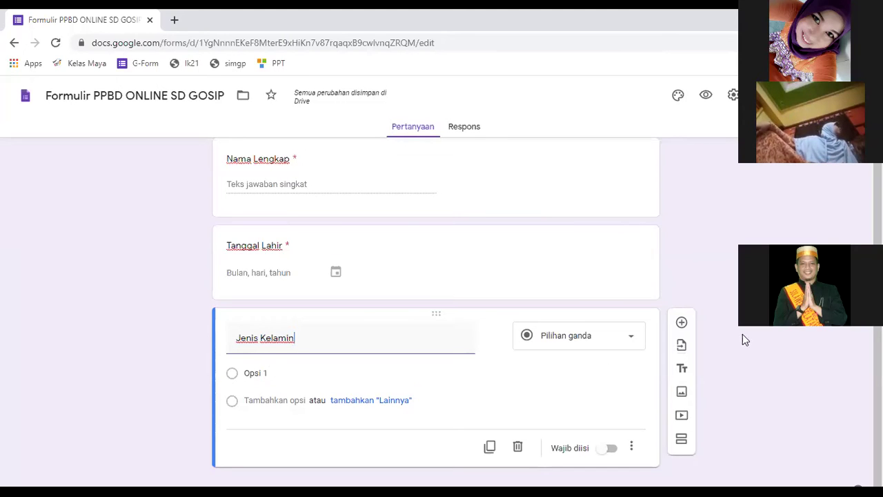
Set the "Jenis Kelamin" question to the Drop-down answer type.
left_click(625, 344)
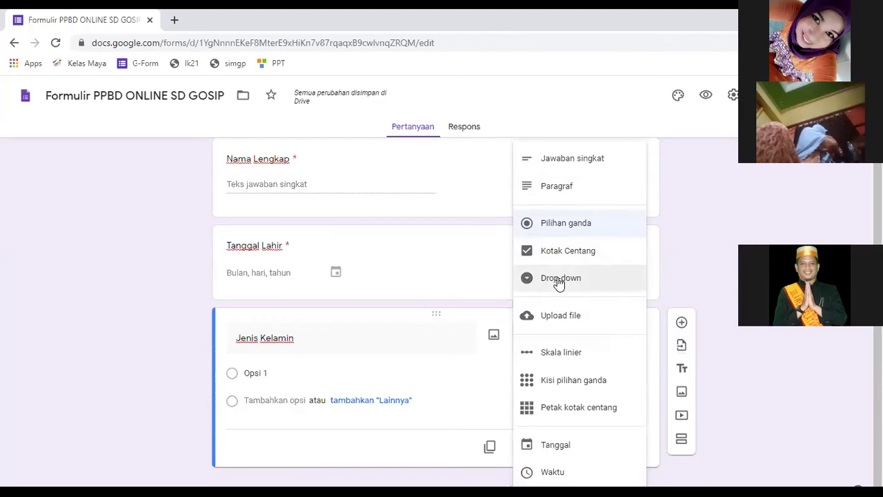
left_click(452, 335)
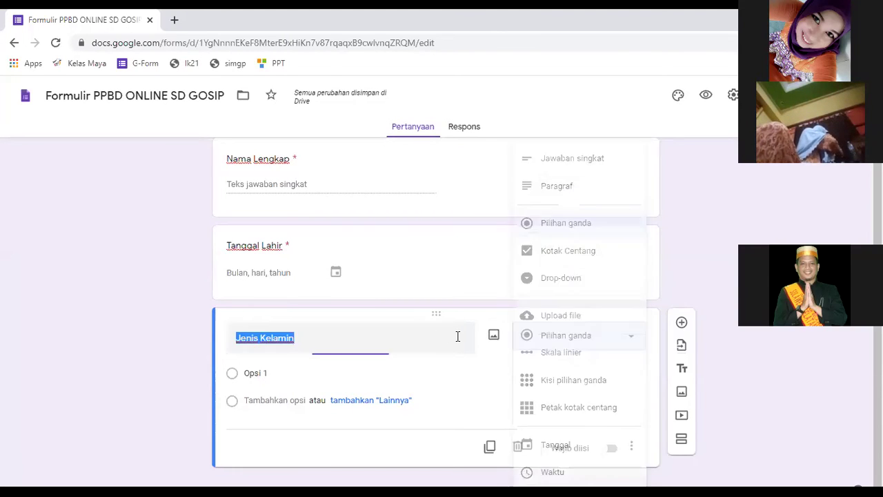
left_click(609, 339)
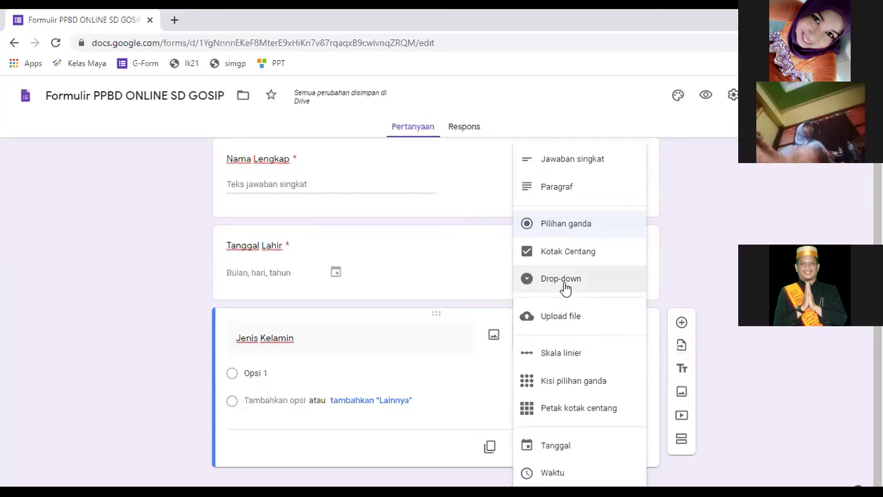
left_click(566, 288)
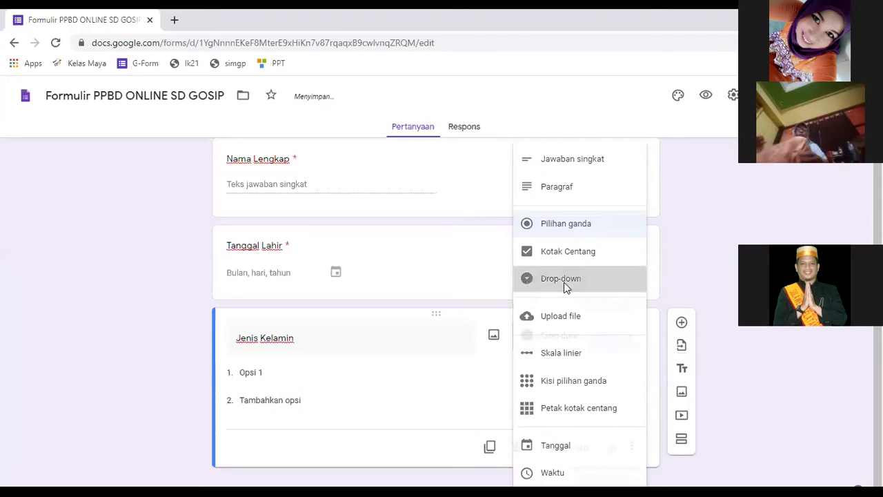
Enter "Laki-laki" and "Perempuan" as the two answer options of the "Jenis Kelamin" question.
left_click(294, 378)
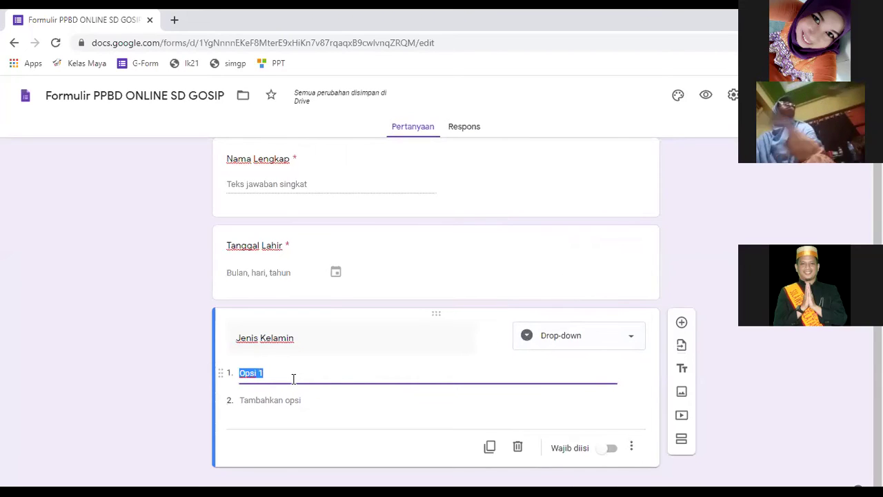
type("Laki")
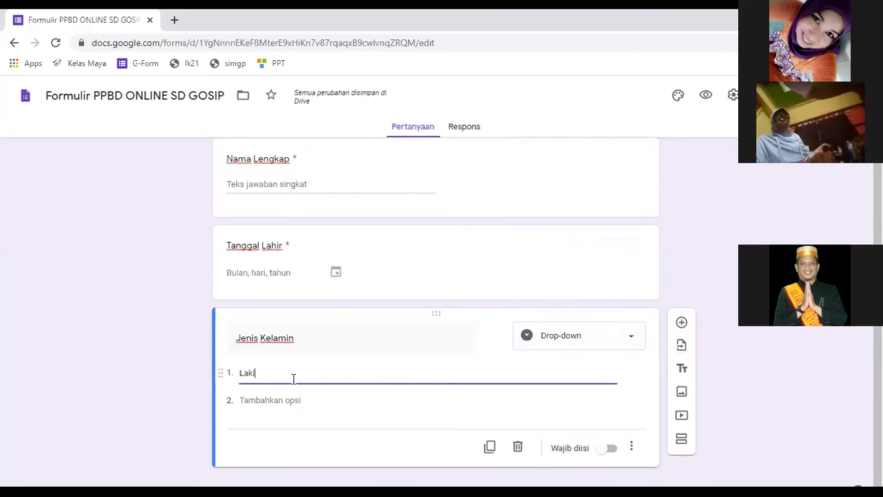
type("-laki")
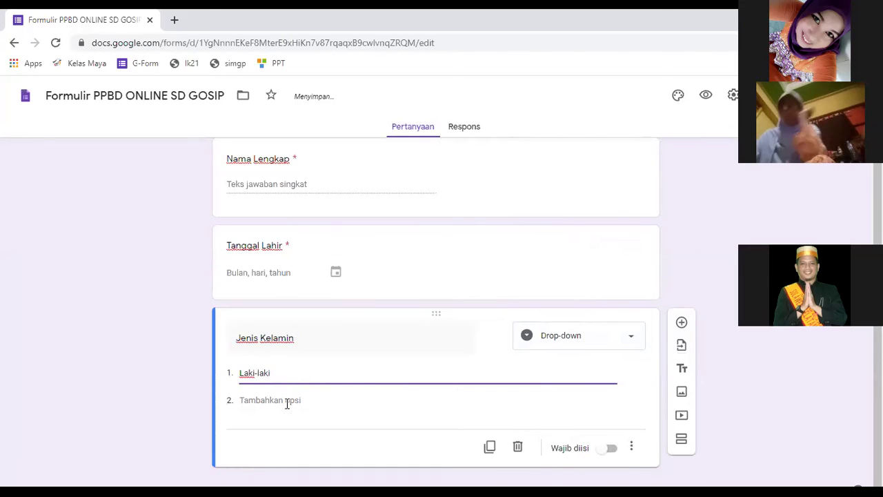
left_click(278, 421)
type("an")
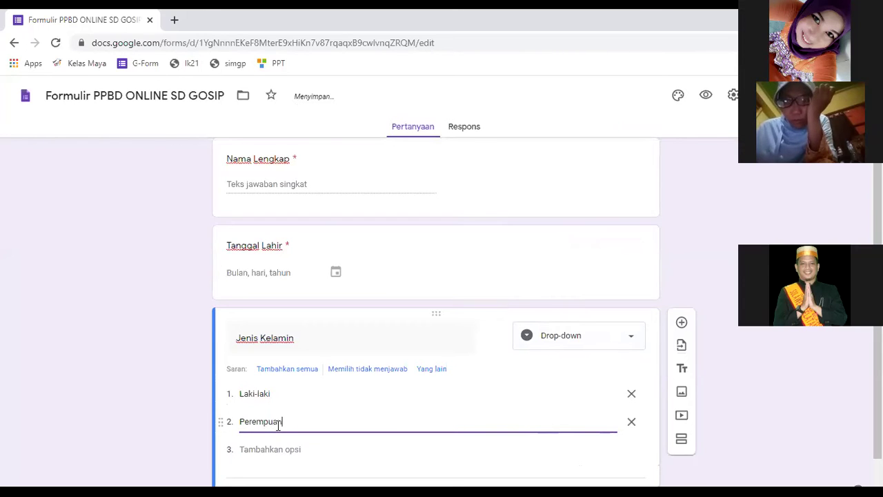
left_click(4, 357)
scroll(424, 348, "down", 1)
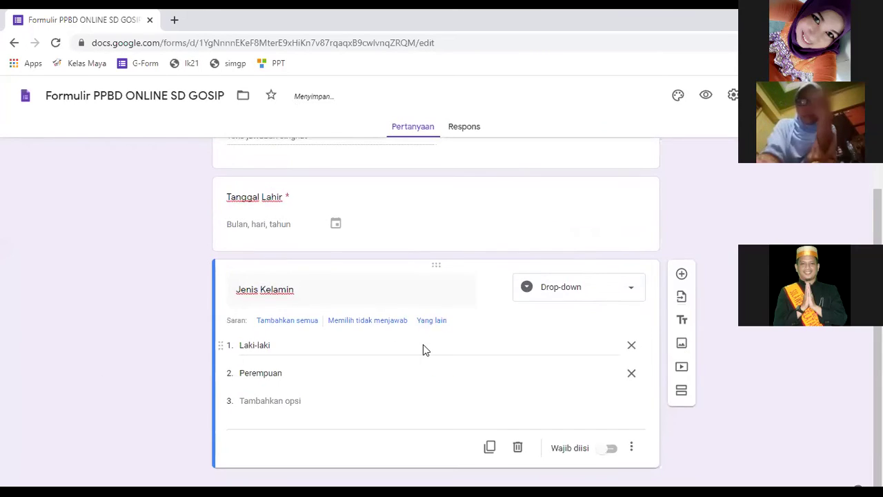
Add a new question below "Jenis Kelamin" and title it "Agama".
left_click(684, 276)
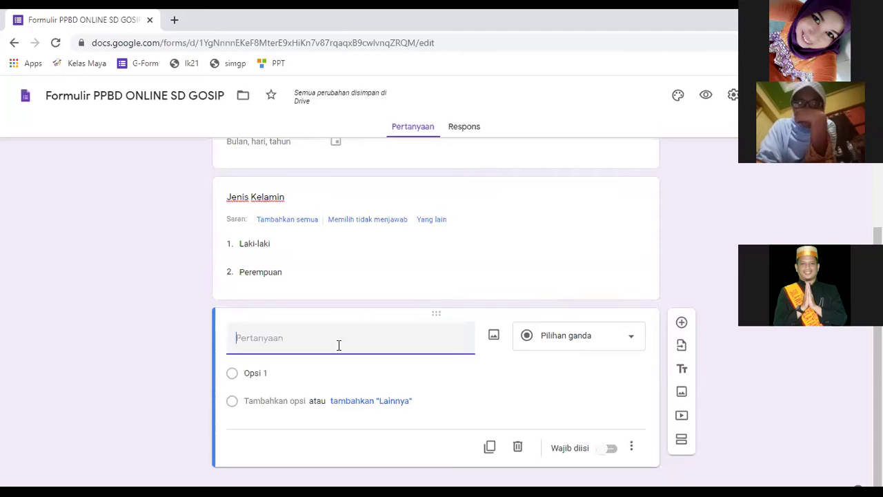
type("Agama")
Change the "Jenis Kelamin" question to the Pilihan ganda answer type and make it required.
left_click(391, 210)
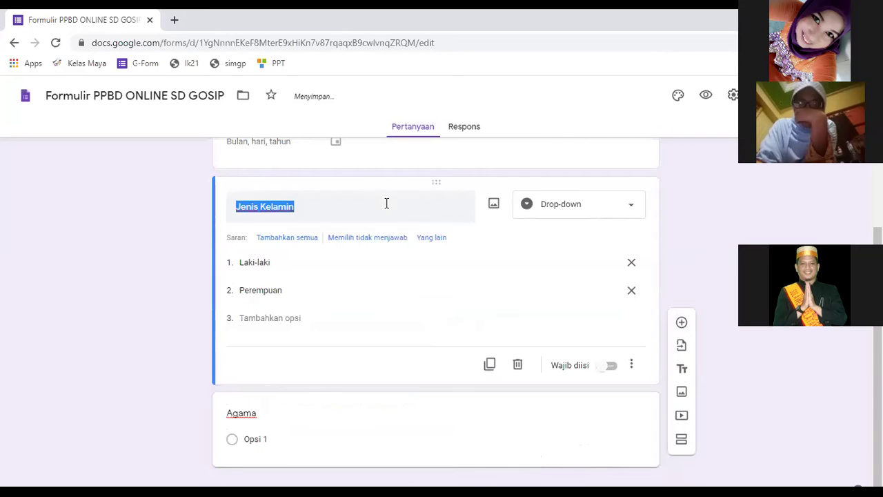
left_click(630, 211)
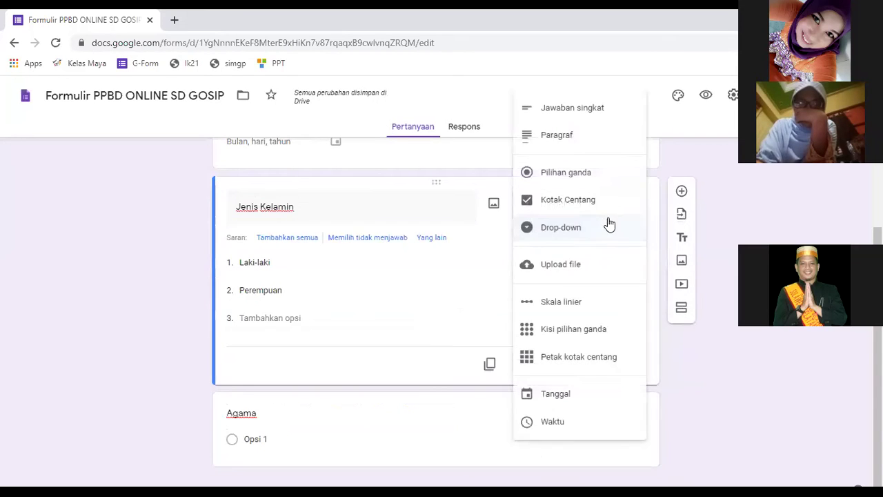
left_click(582, 174)
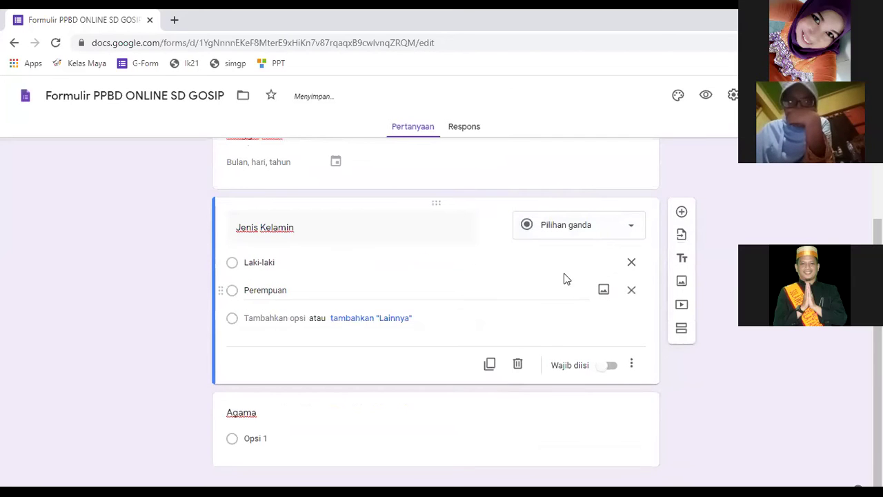
left_click(611, 365)
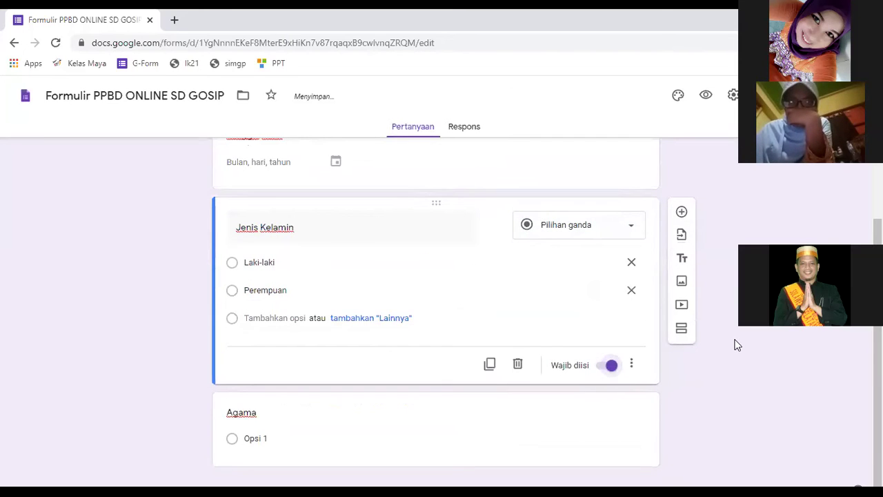
Set the "Agama" question to the Drop-down answer type.
left_click(583, 416)
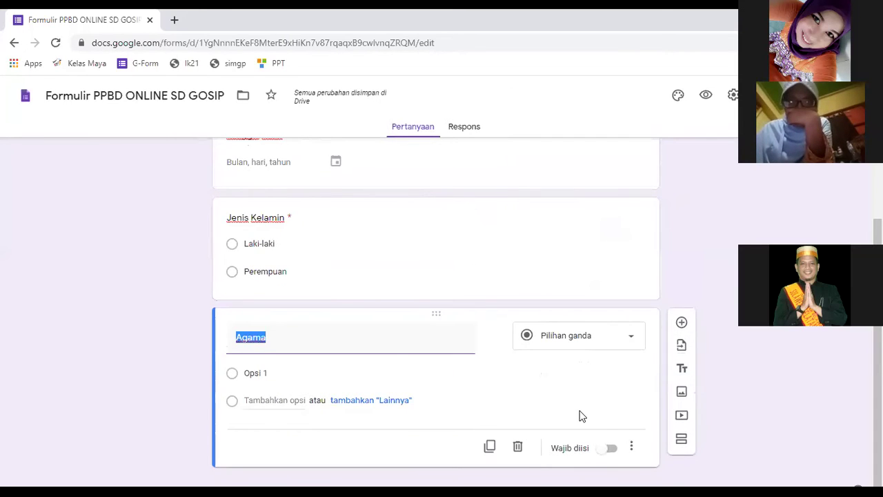
left_click(624, 339)
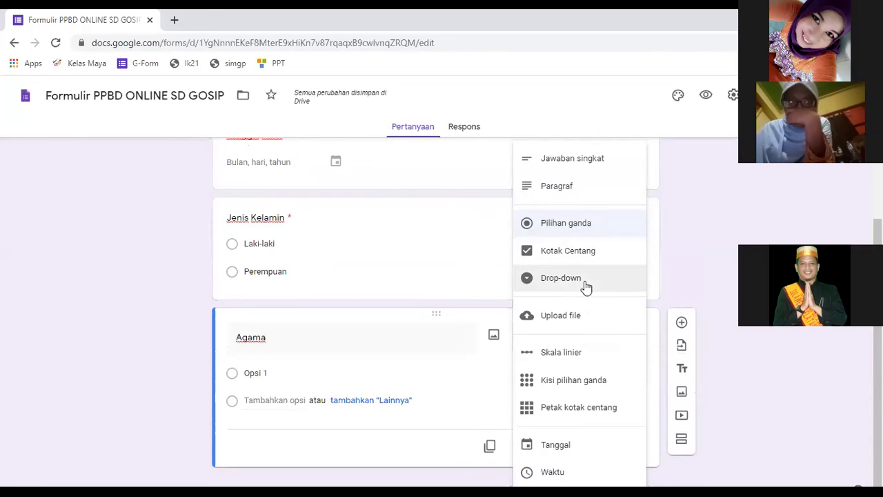
left_click(584, 281)
Enter "Islam", "Kristen" and "Katolik" as the first three answer options of the "Agama" question.
left_click(280, 373)
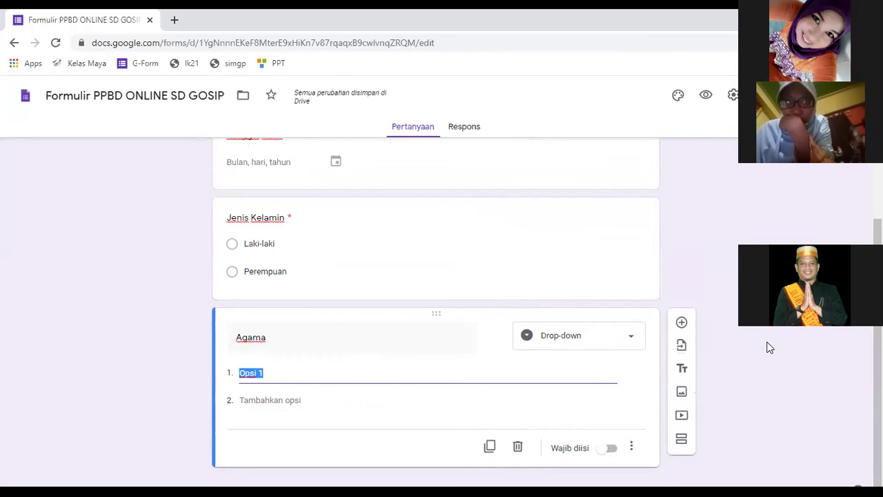
type("Islam")
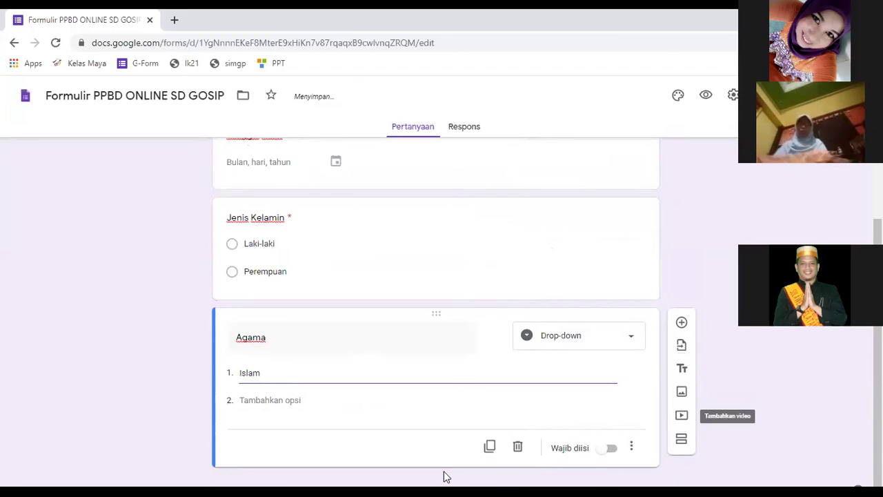
left_click(350, 424)
left_click(272, 401)
type("Kristen")
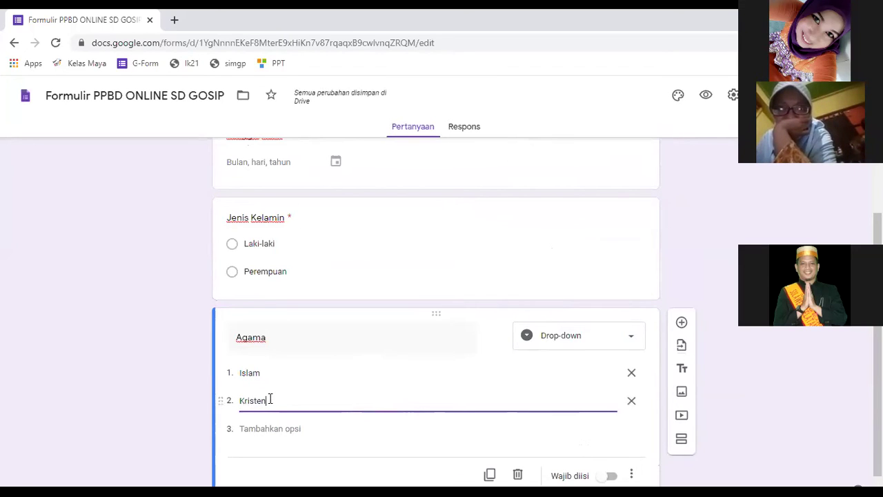
scroll(251, 426, "down", 1)
left_click(261, 401)
type("KAtolik")
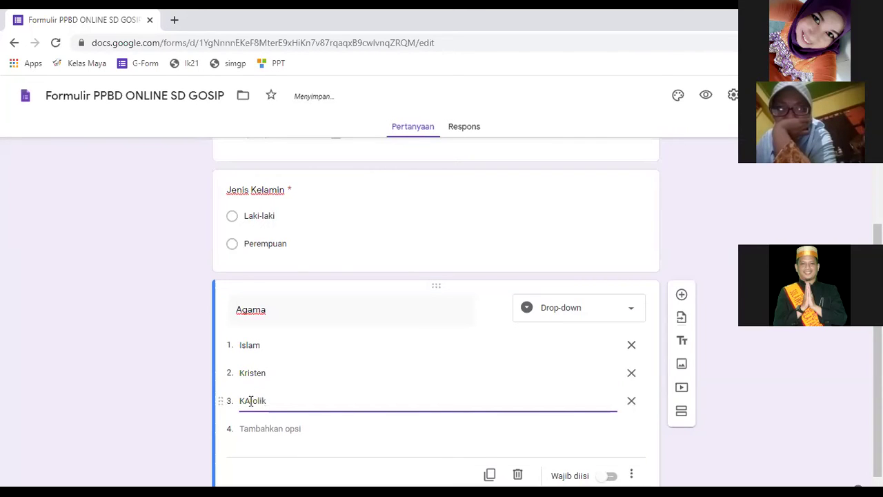
key("BackSpace")
type("a")
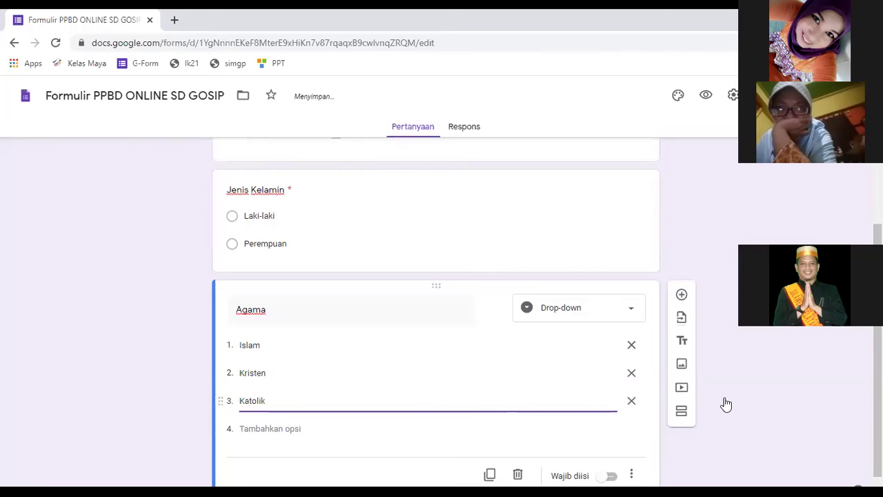
scroll(752, 407, "down", 1)
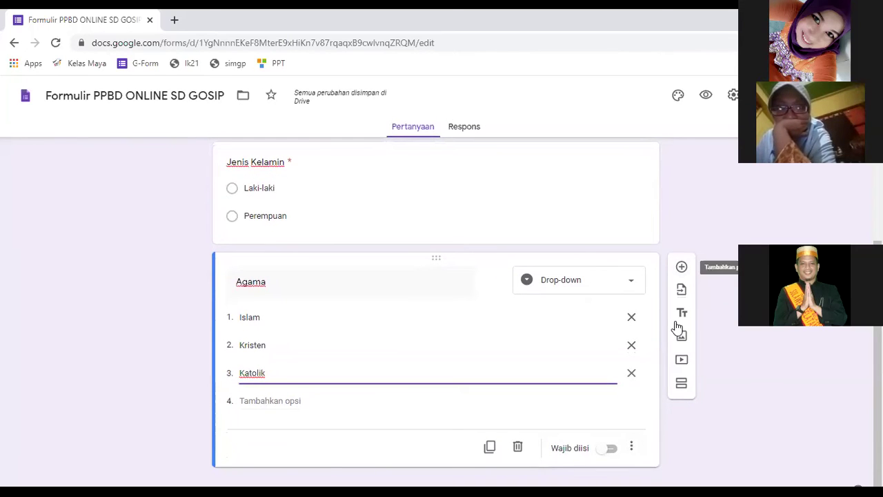
Add a blank question below "Agama" and enter "Hindu", "Budha" and "Konghucu" as further "Agama" options.
left_click(682, 266)
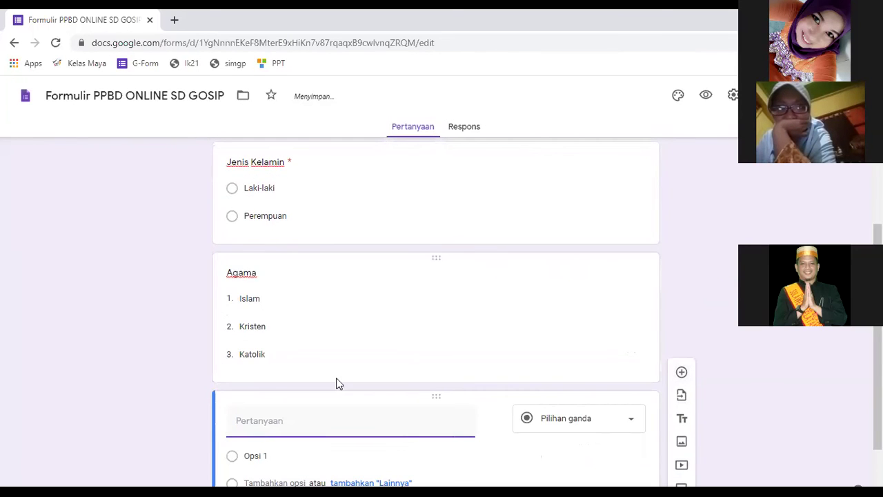
left_click(291, 363)
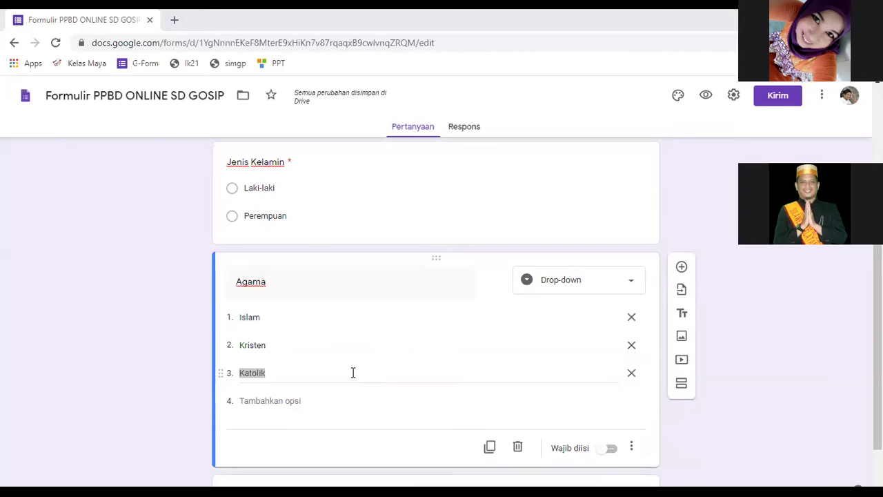
left_click(292, 400)
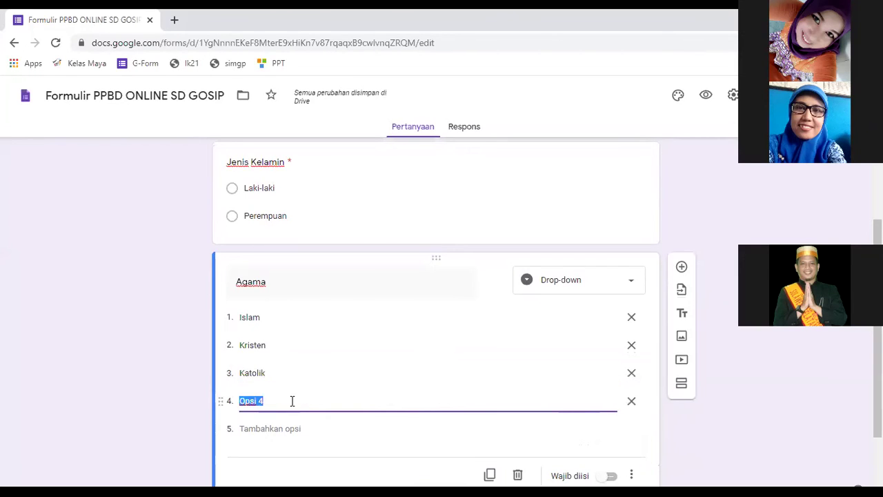
type("Hindu")
left_click(336, 428)
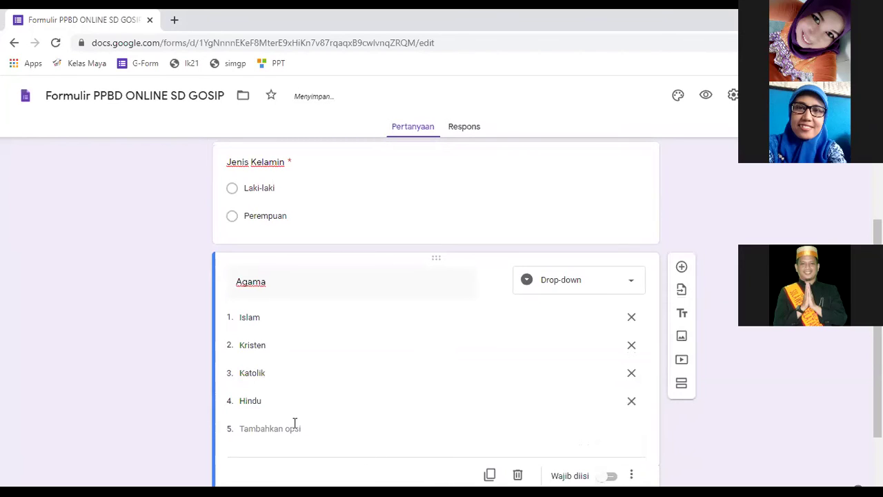
type("Budha")
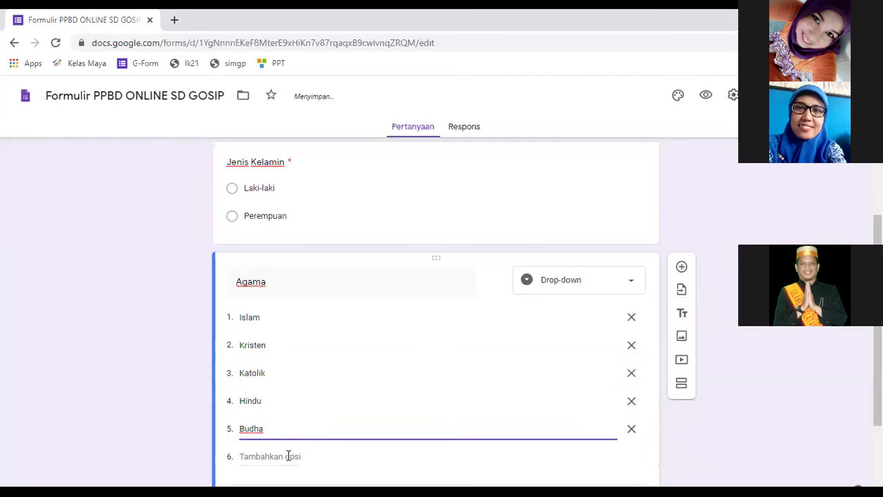
left_click(288, 456)
type("Konghucu")
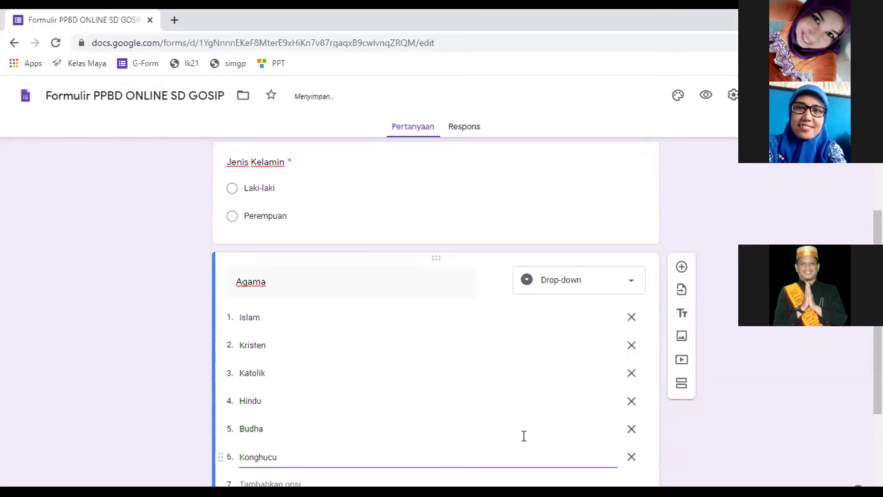
Add "Lainnya" as the seventh option of the "Agama" question and make the question required.
scroll(550, 349, "down", 2)
left_click(285, 356)
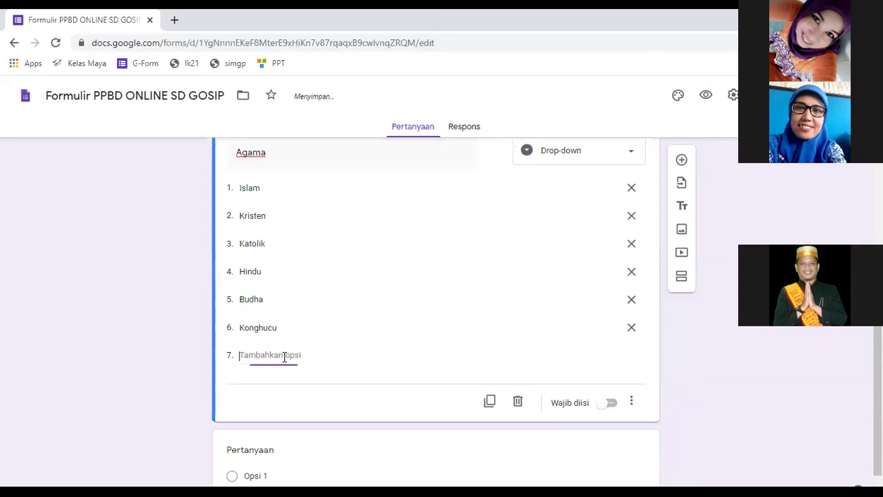
type("La")
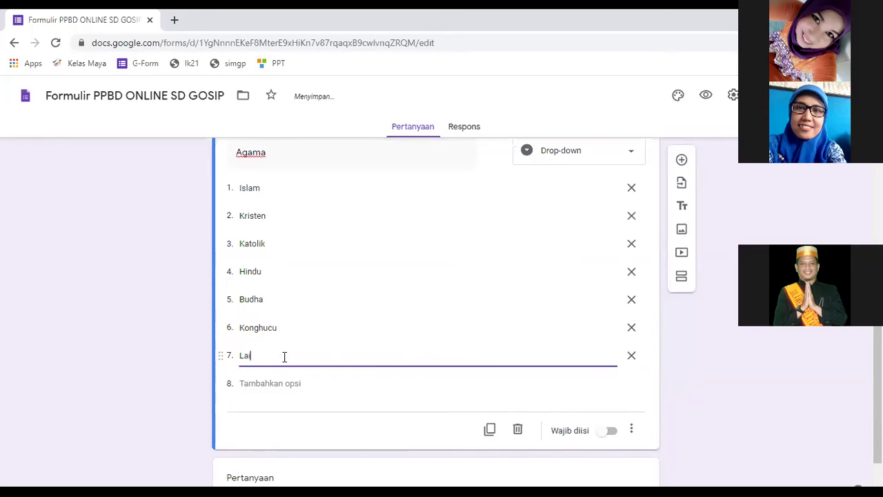
type("innya")
left_click(171, 316)
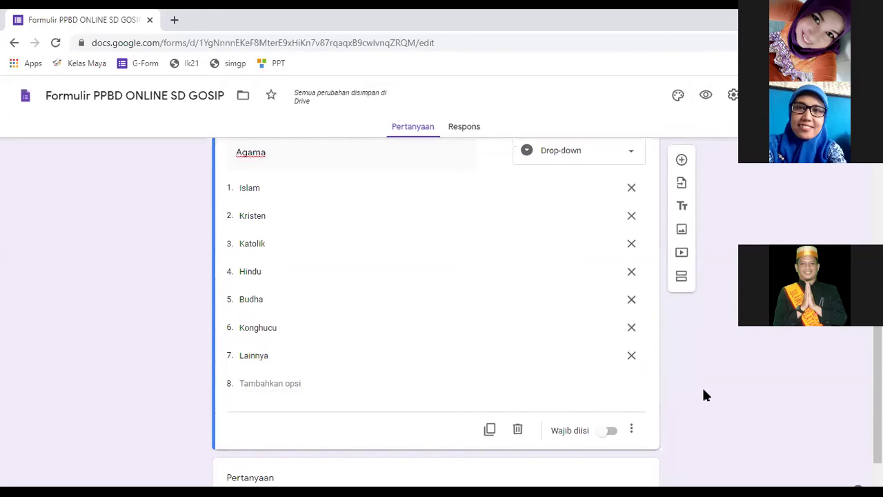
scroll(722, 393, "up", 3)
scroll(725, 394, "down", 3)
scroll(722, 392, "up", 3)
scroll(720, 395, "down", 3)
left_click(611, 433)
scroll(621, 316, "up", 3)
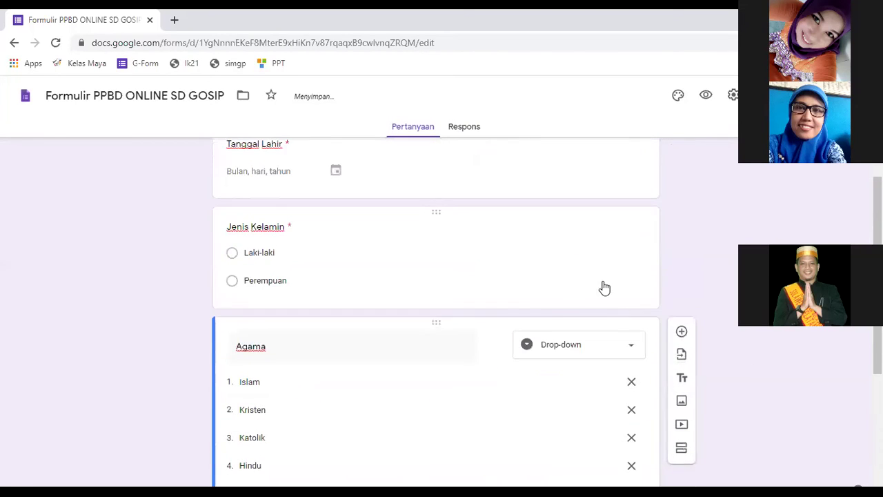
left_click(604, 287)
Title the blank question below "Agama" "Upload Photo/ Scane Kartu Keluarga".
scroll(736, 391, "down", 2)
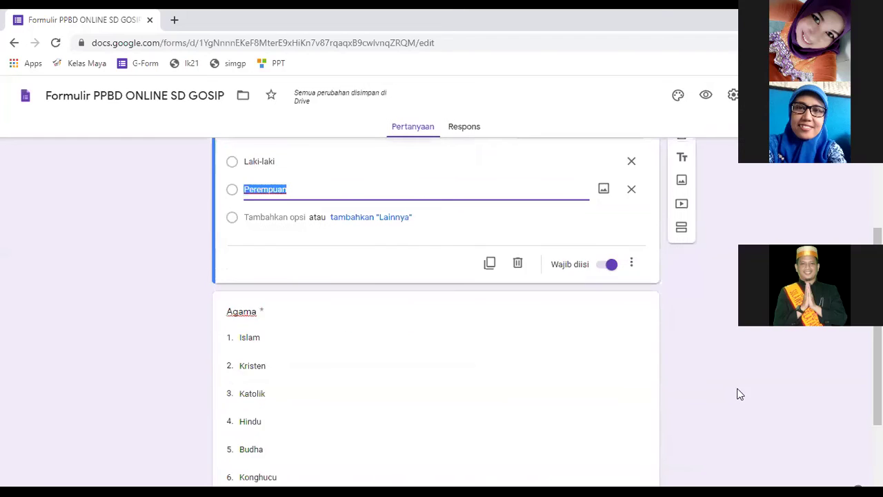
scroll(731, 408, "down", 2)
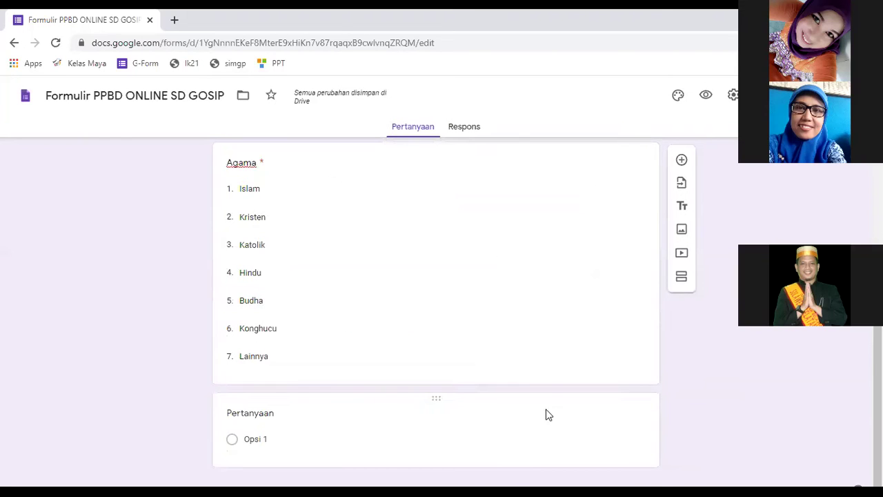
left_click(496, 404)
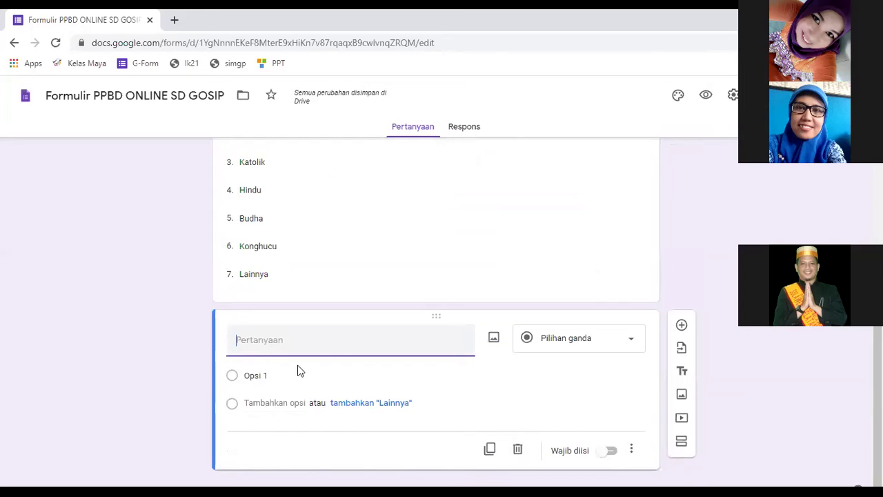
type("Upload")
type("Photo")
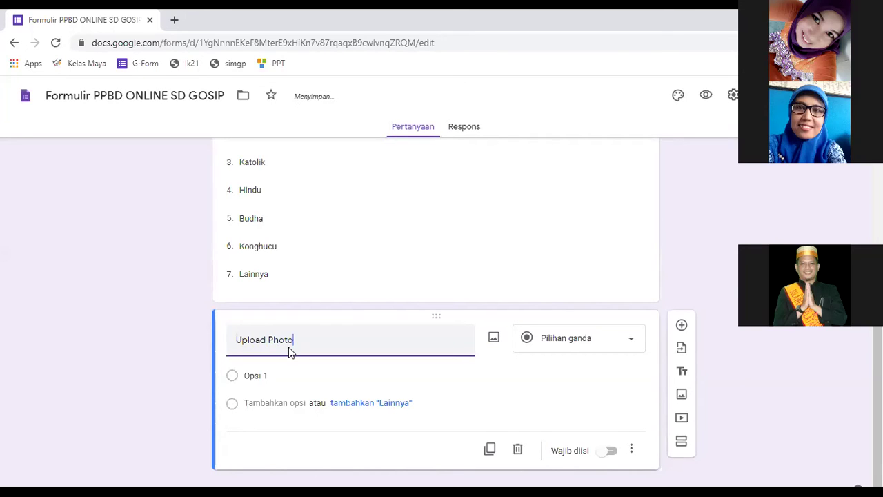
type("/ Scane Kartu Keluarga")
Change the "Upload Photo/ Scane Kartu Keluarga" question to the Upload file answer type and allow respondents to upload files to Drive.
left_click(604, 347)
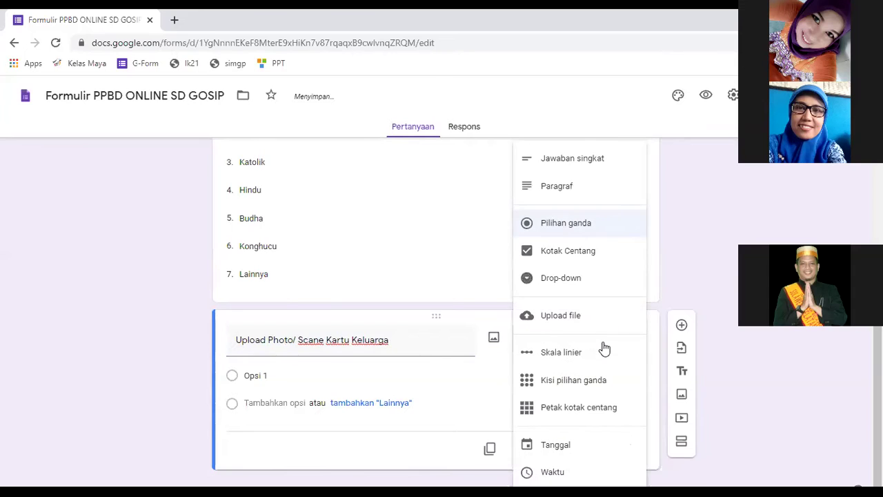
left_click(564, 317)
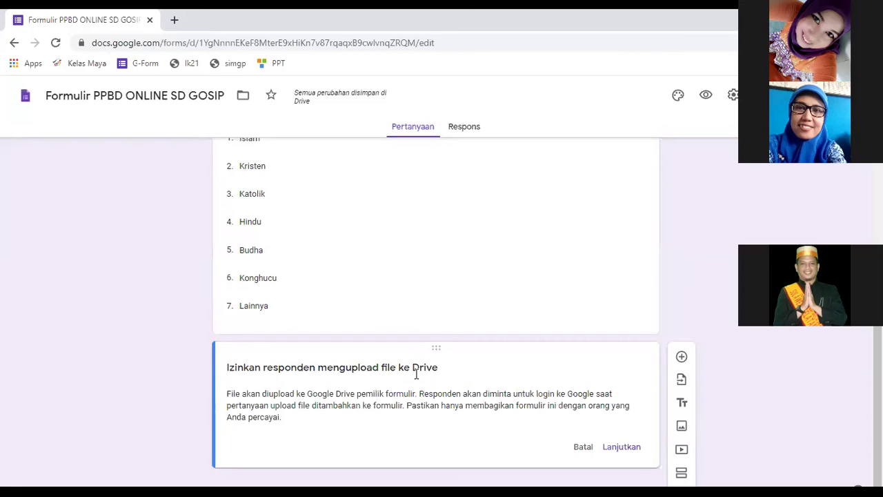
left_click(622, 446)
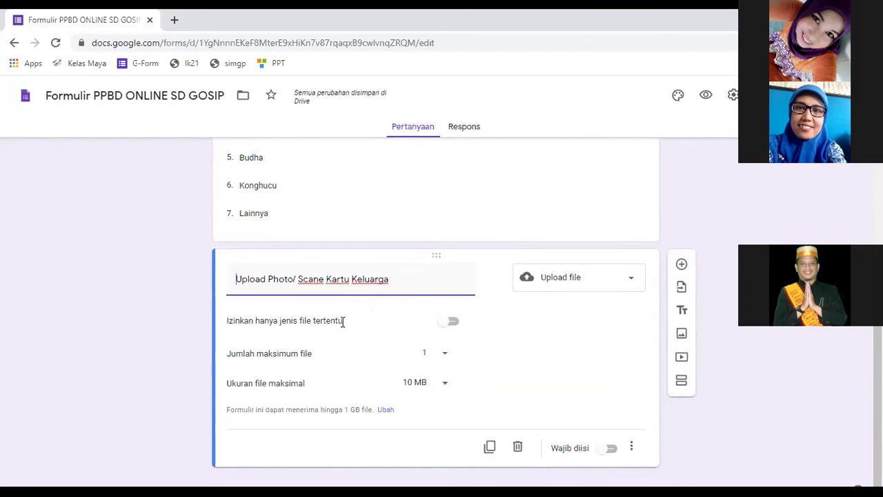
Try restricting the family card upload to specific file types with both "Gambar" types selected, and turn the restriction off again.
left_click(452, 329)
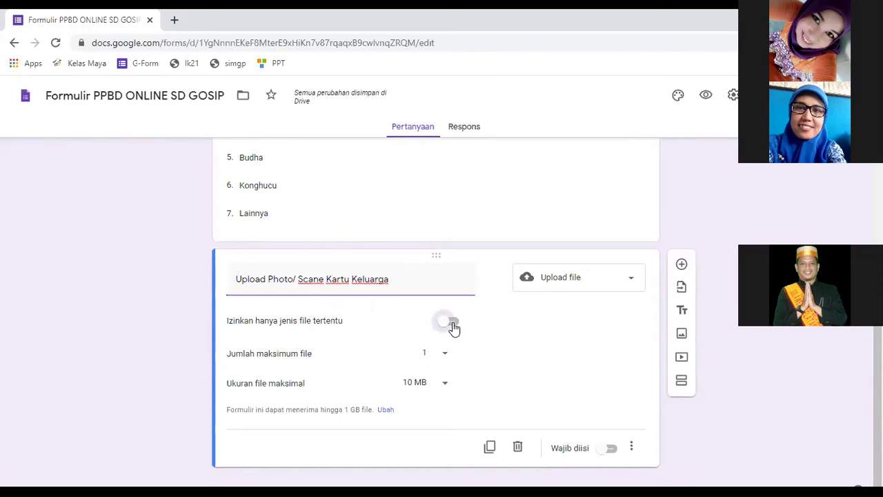
left_click(453, 328)
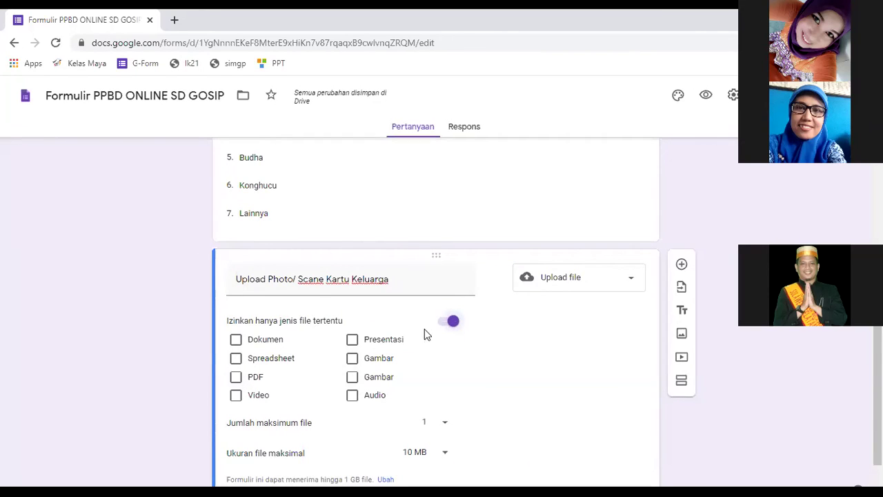
left_click(352, 362)
left_click(353, 378)
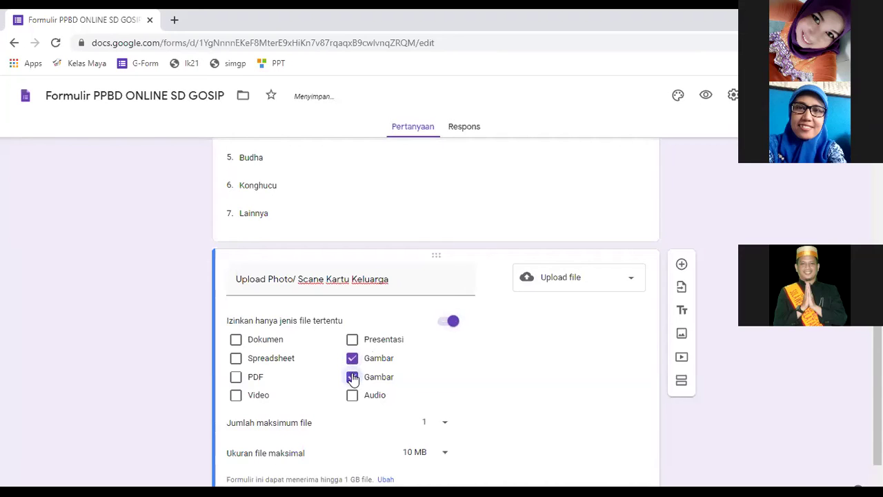
left_click(352, 358)
left_click(352, 377)
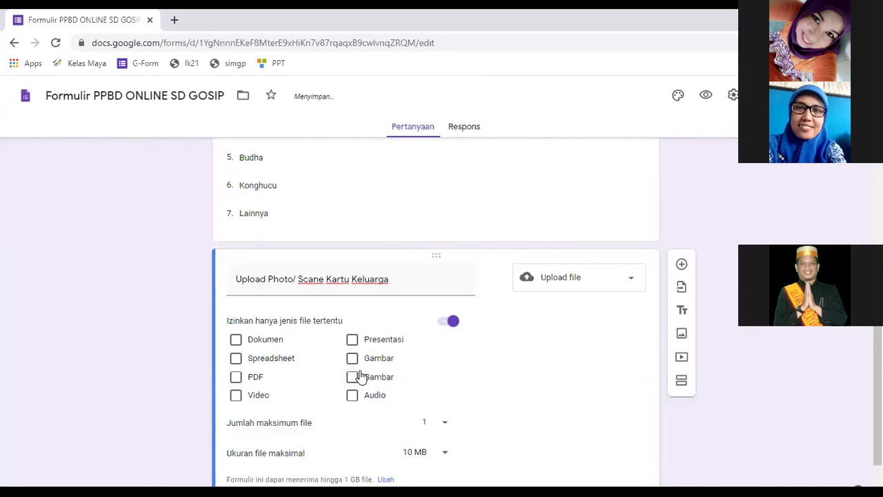
left_click(450, 324)
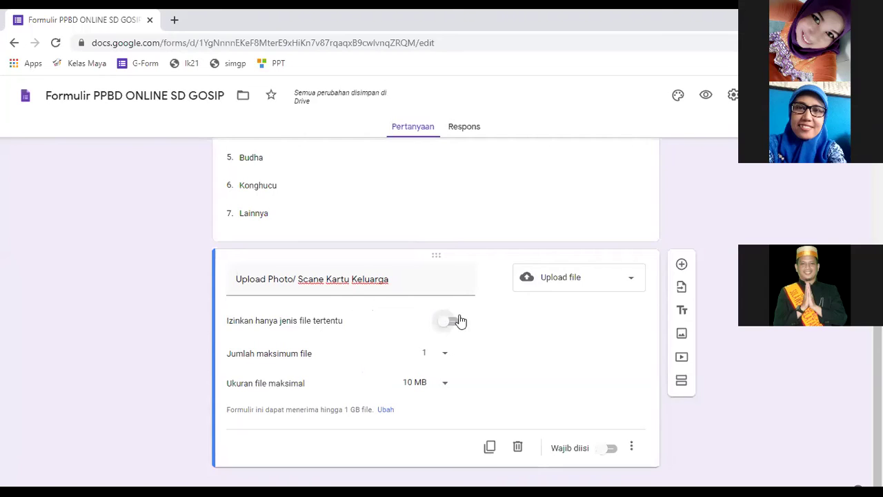
left_click(453, 326)
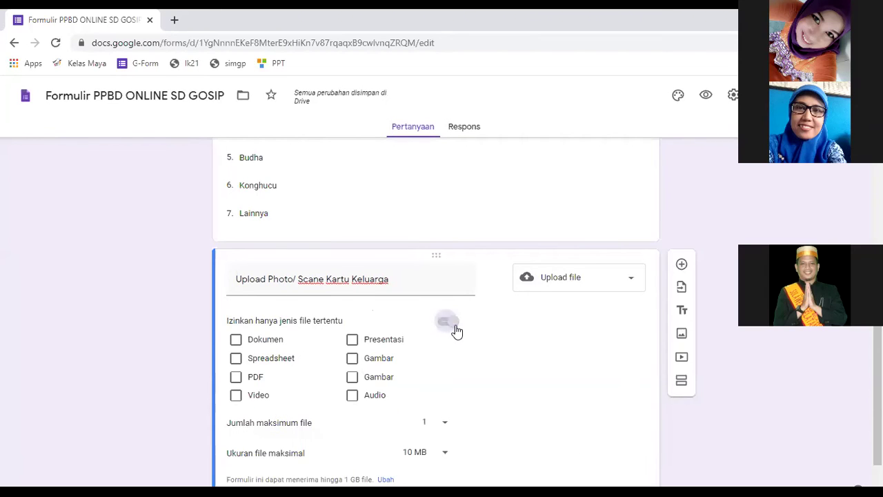
left_click(452, 328)
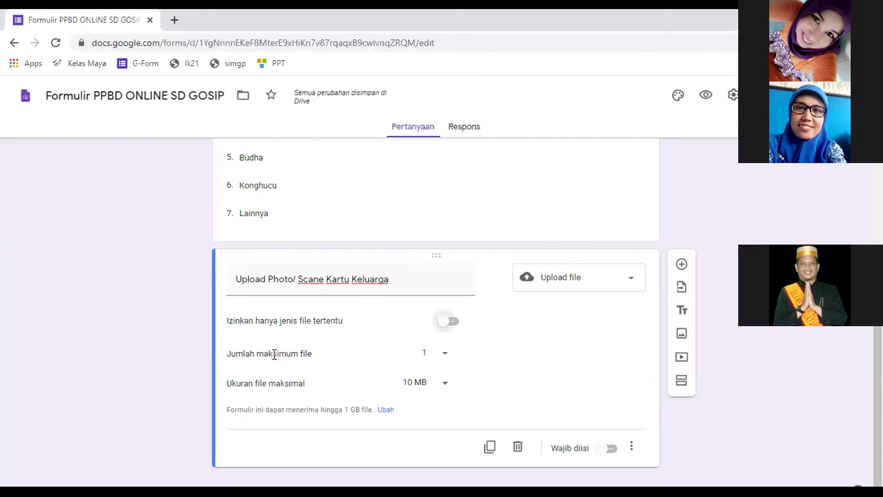
Try 5 as the maximum number of files for the upload question and return it to 1.
left_click(445, 356)
left_click(446, 356)
left_click(445, 359)
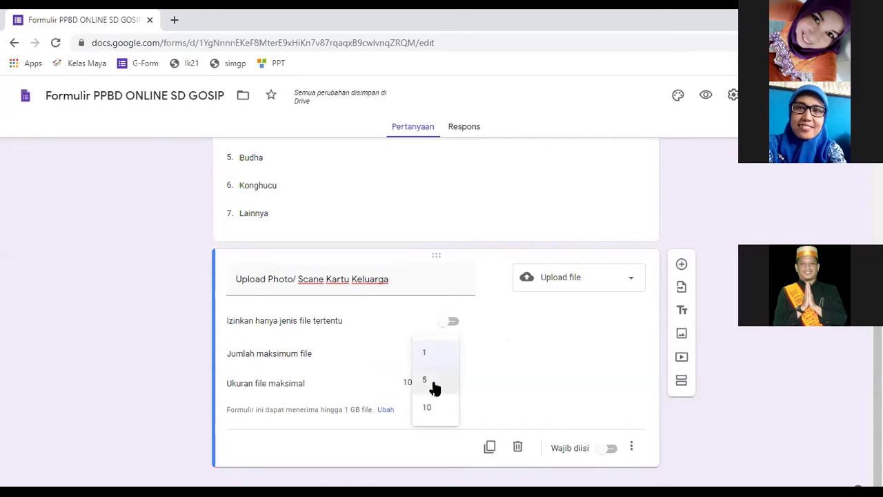
left_click(435, 387)
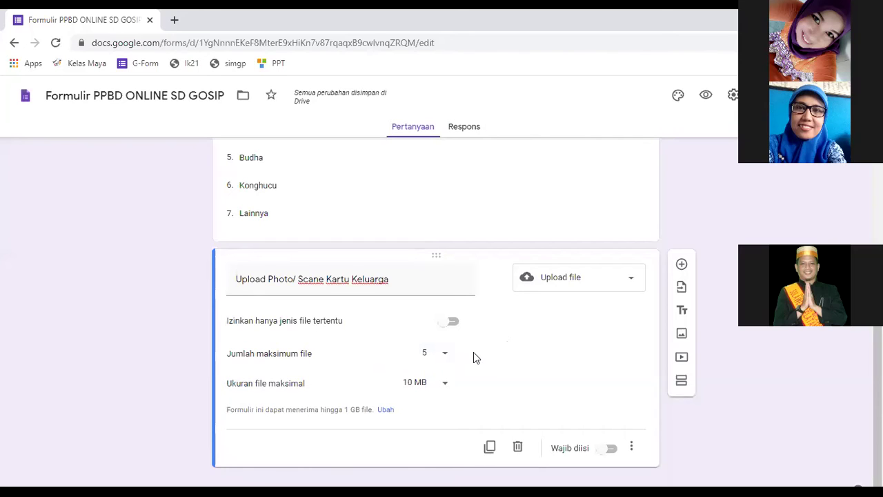
left_click(435, 345)
left_click(430, 332)
Try 1 MB as the maximum file size of the upload question and return it to 10 MB.
left_click(445, 394)
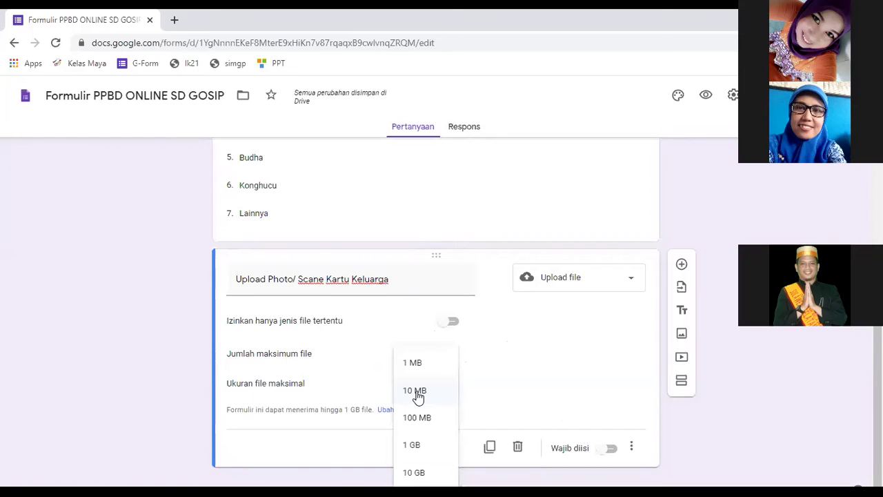
left_click(418, 397)
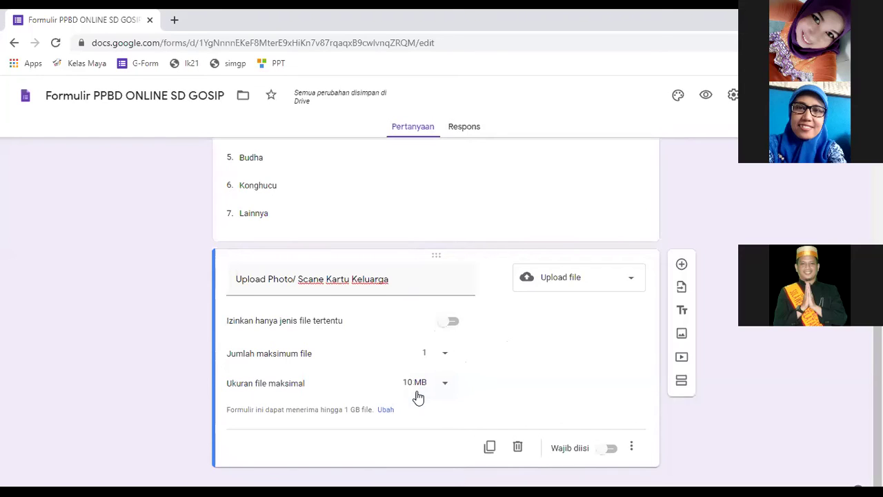
left_click(449, 386)
left_click(421, 366)
left_click(443, 391)
left_click(424, 399)
Make the "Upload Photo/ Scane Kartu Keluarga" question required and show its description field.
left_click(611, 449)
left_click(632, 449)
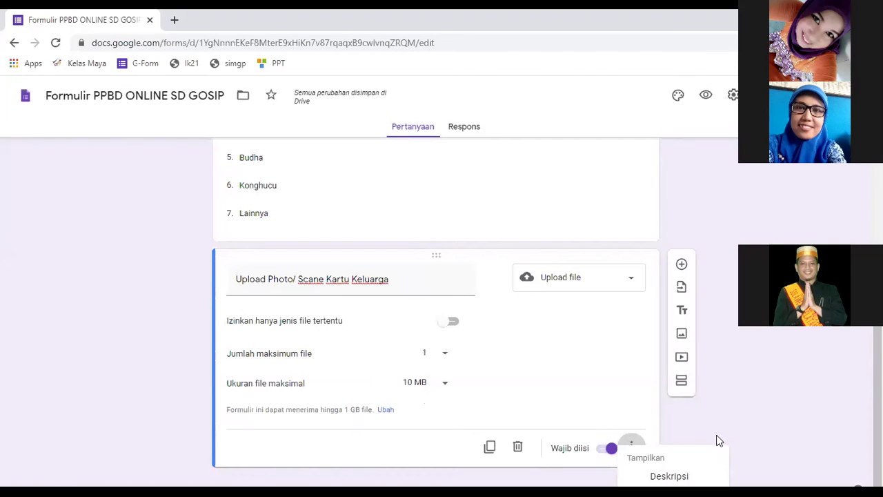
left_click(669, 475)
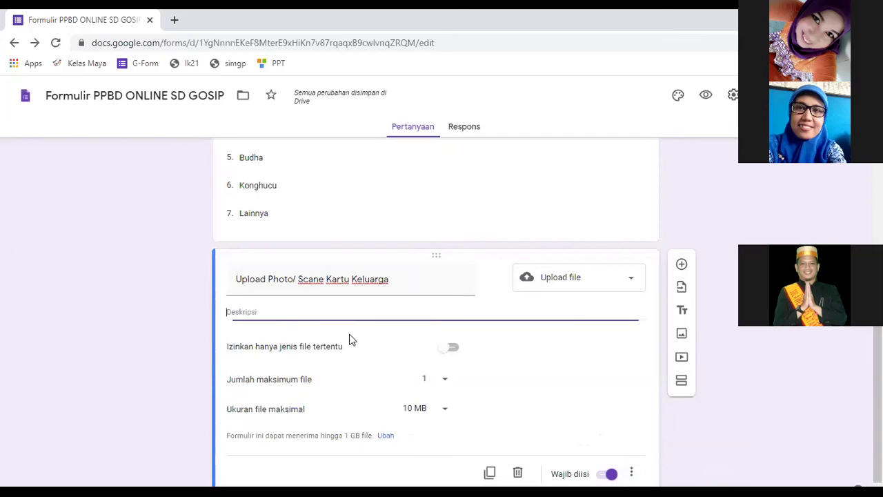
Enter "Ukuran file maksimum 10 MB" as the description of the upload question.
left_click(240, 311)
type("Maks")
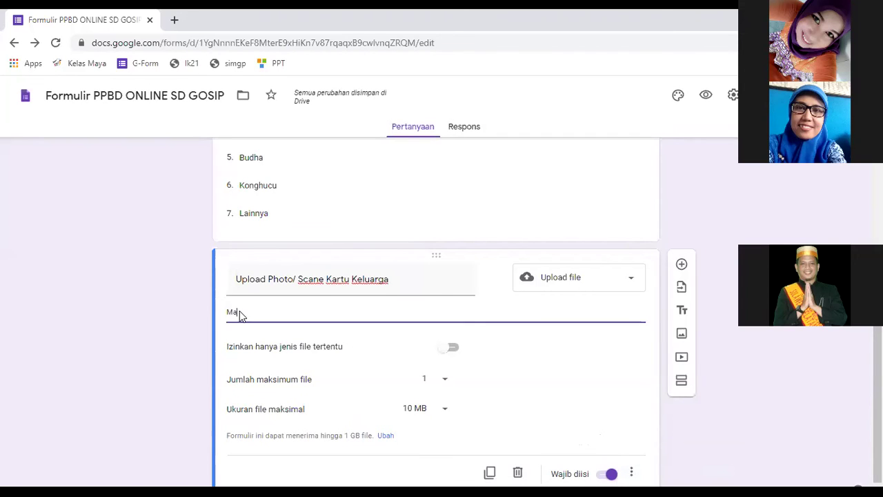
key("BackSpace")
key("BackSpace")
key("BackSpace")
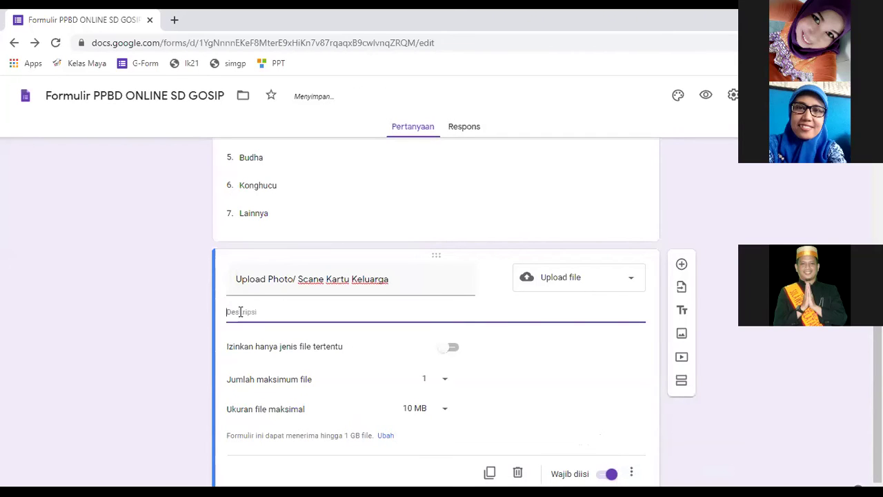
type("Ukuran file maksimum")
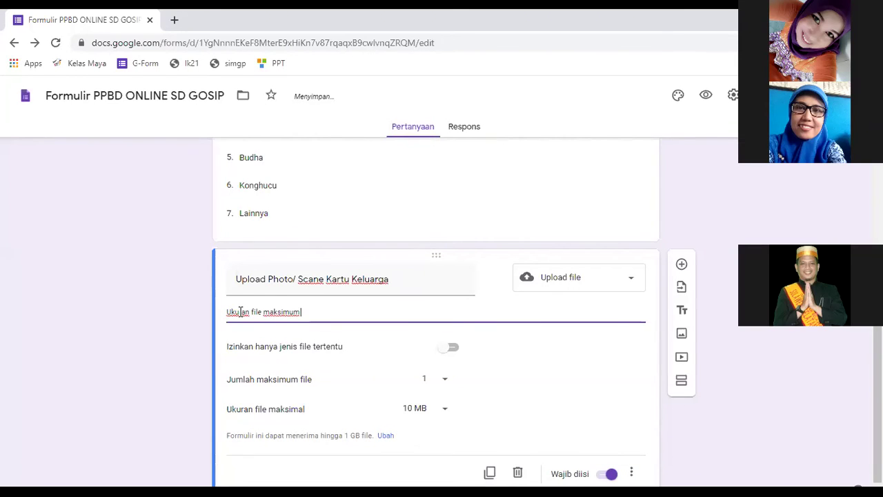
type(" 10 m")
type("MB")
left_click(775, 404)
Add the description "tulis sesuai dengan akte lahir" to the "Nama Lengkap" question.
scroll(623, 263, "up", 6)
scroll(617, 266, "up", 2)
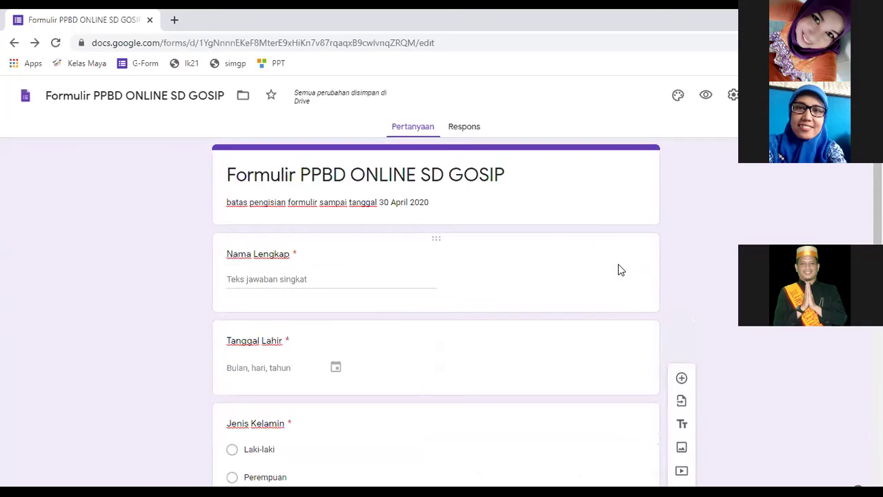
scroll(442, 255, "down", 1)
left_click(461, 230)
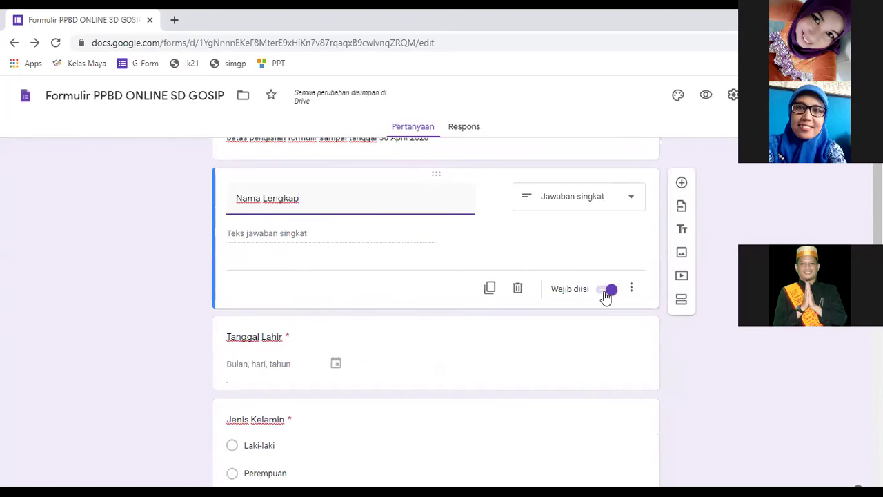
left_click(630, 290)
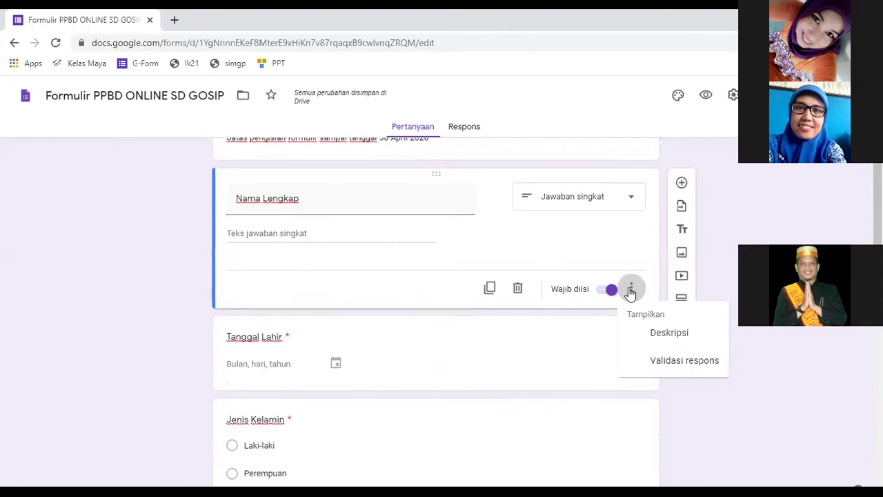
left_click(670, 335)
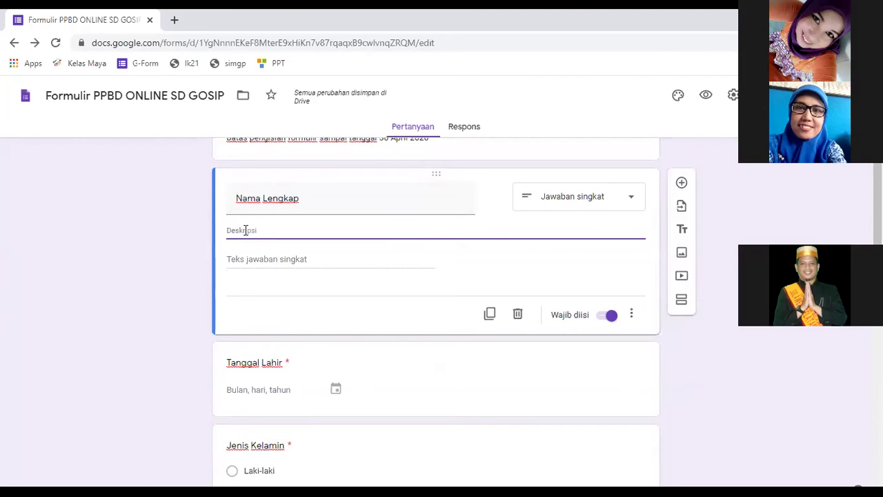
type("tulis")
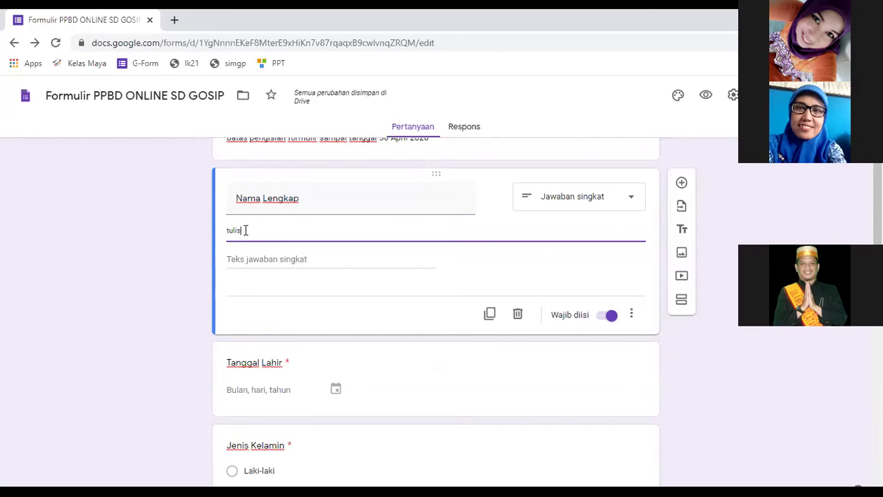
type(" sesuai d")
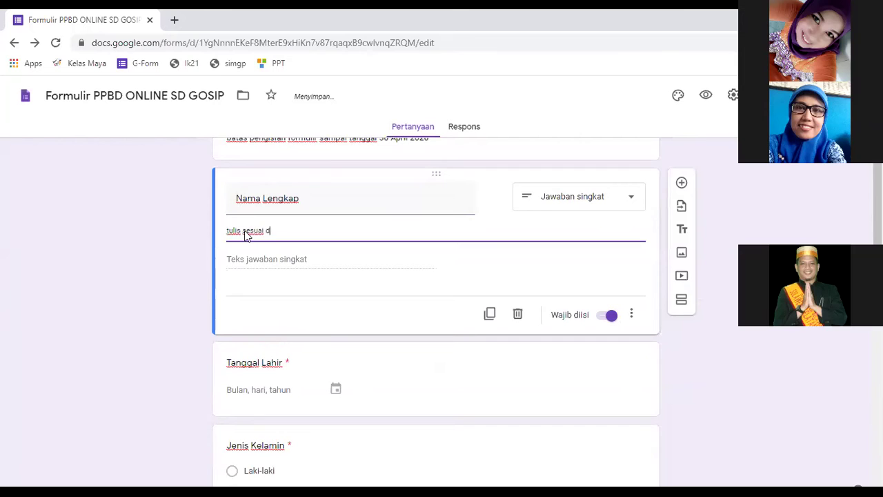
type("engan akte lahir")
left_click(439, 301)
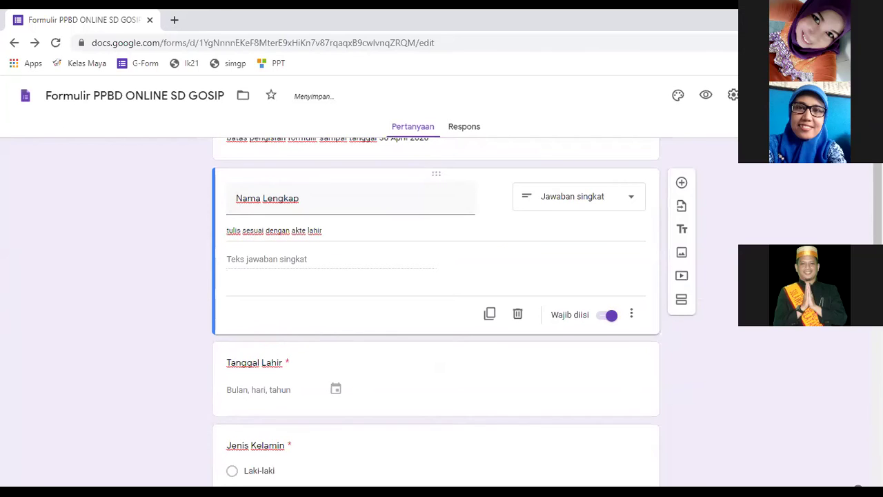
Review the questions from the name field to the family card upload and open the form's preview.
scroll(452, 390, "down", 6)
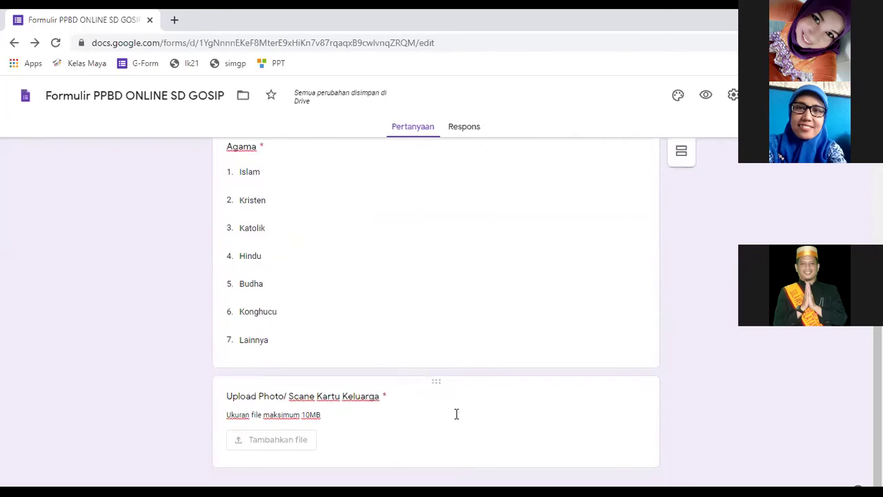
scroll(494, 435, "up", 8)
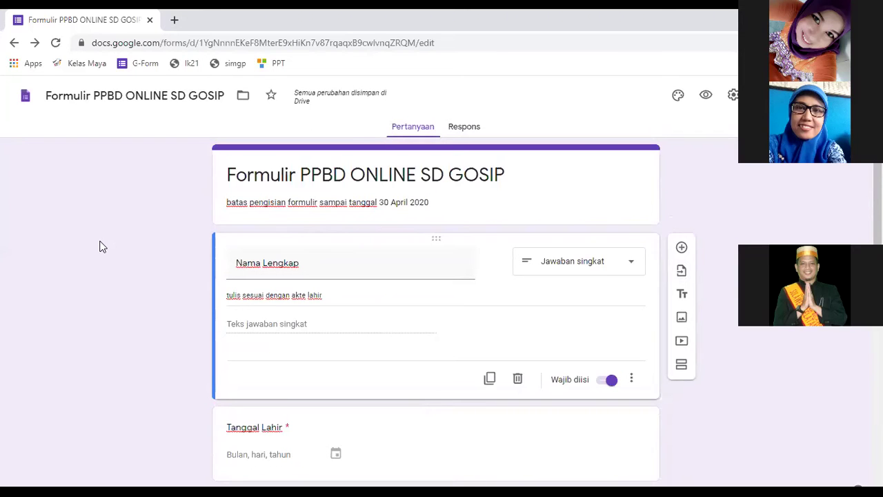
scroll(617, 341, "down", 2)
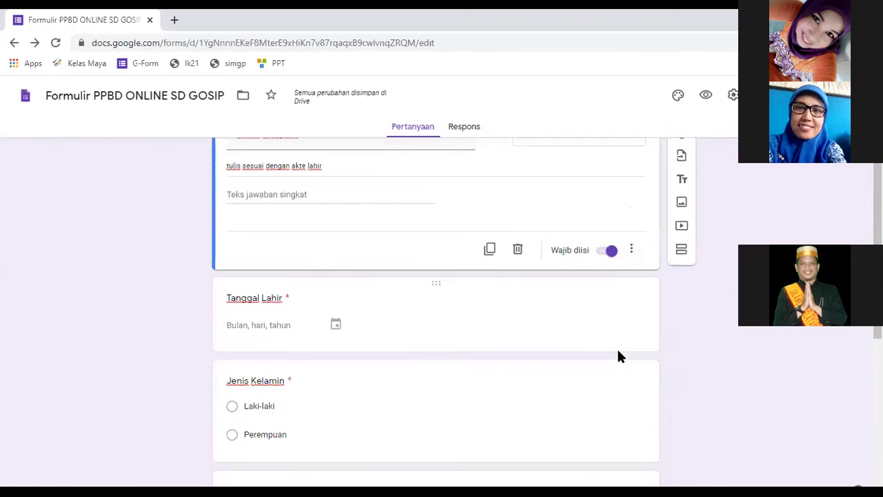
scroll(621, 352, "up", 2)
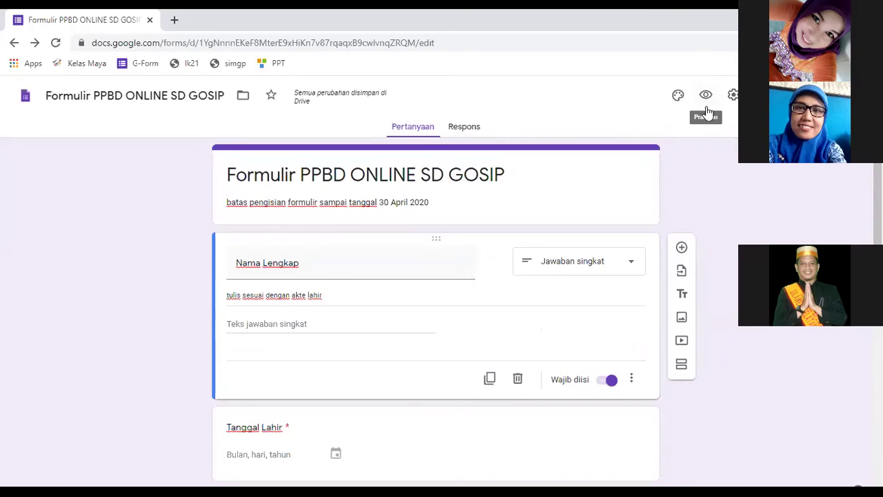
left_click(707, 97)
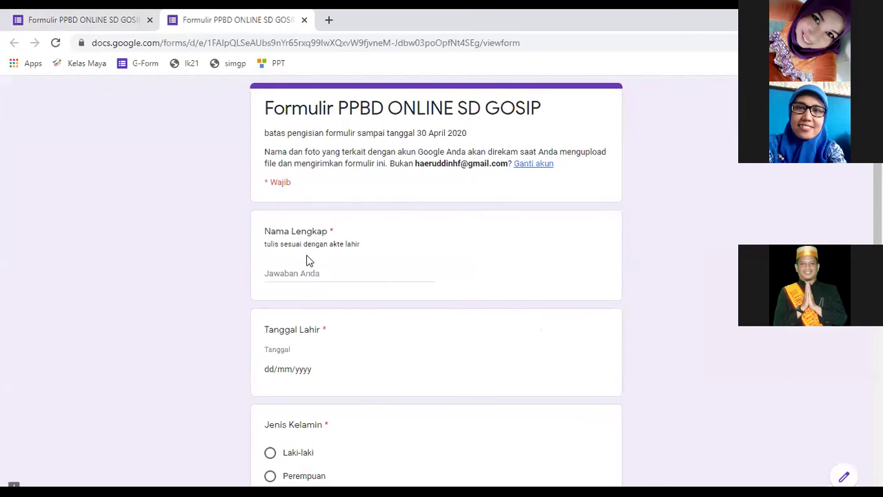
Check the "Nama Lengkap" answer field and the "Tanggal Lahir" date picker in the preview without filling them in.
scroll(306, 257, "down", 1)
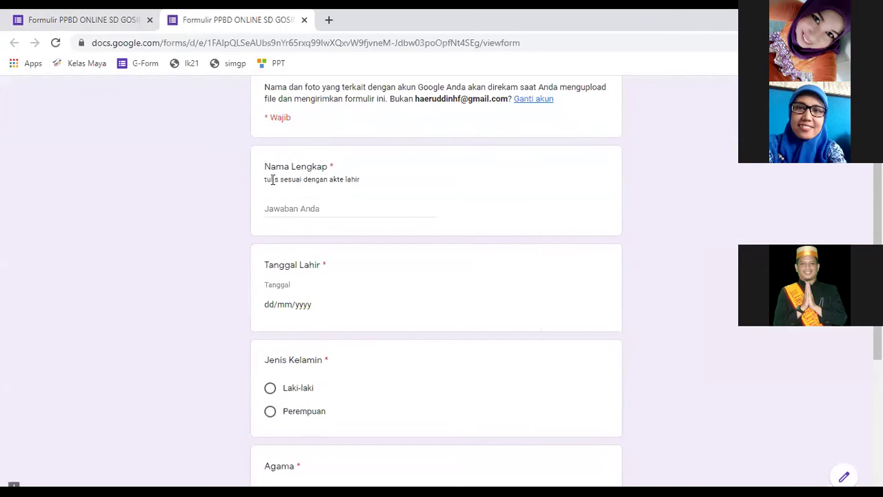
left_click(293, 206)
scroll(381, 261, "down", 1)
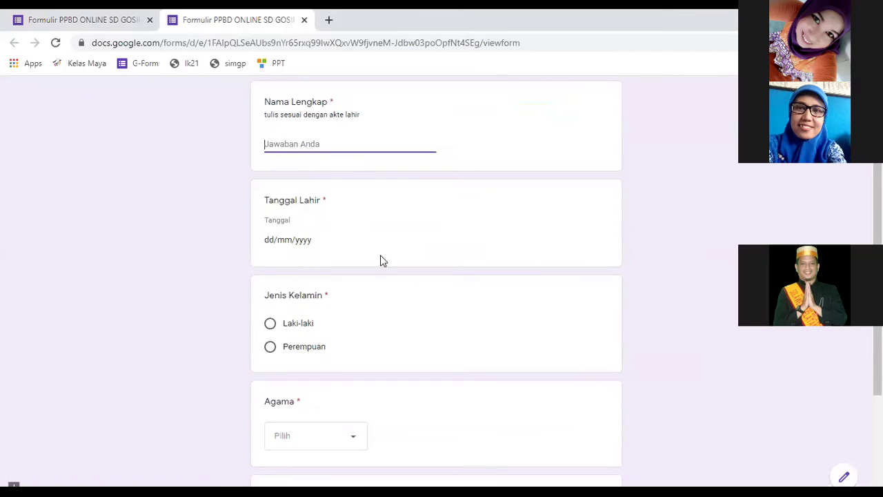
left_click(325, 245)
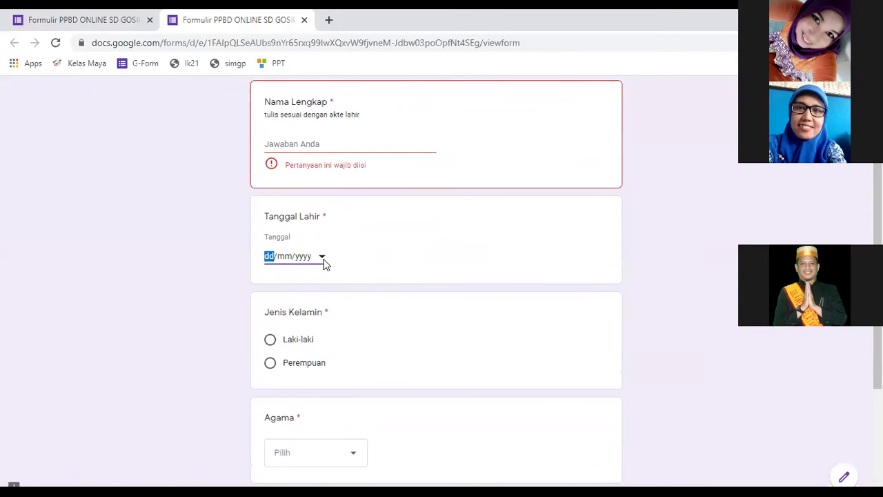
left_click(324, 261)
left_click(203, 295)
scroll(290, 324, "down", 1)
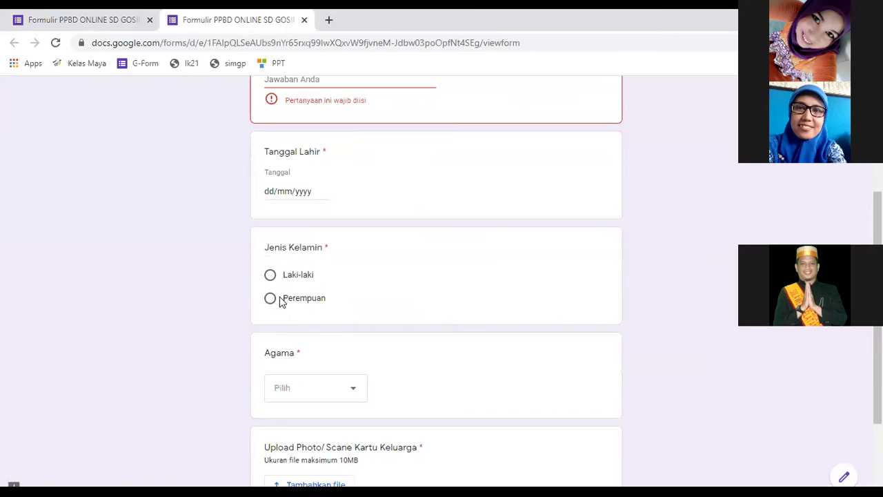
Select "Islam" as the answer to the "Agama" question in the form preview.
scroll(348, 339, "down", 2)
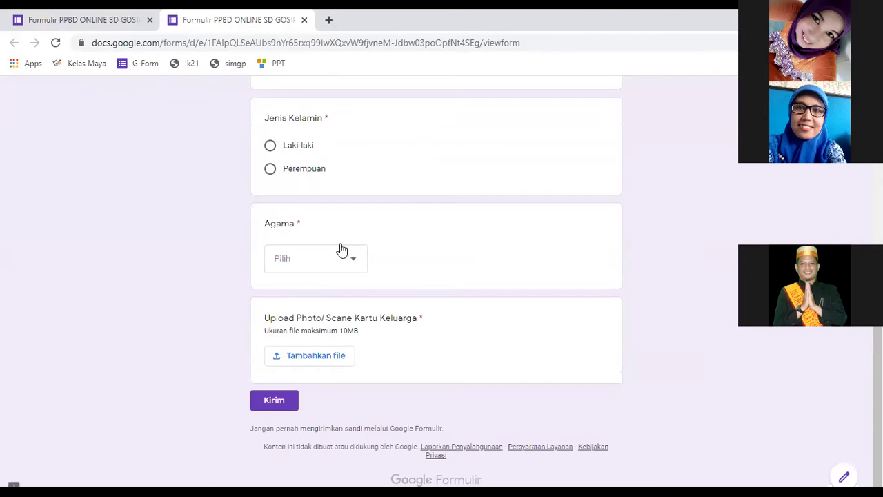
scroll(367, 244, "up", 1)
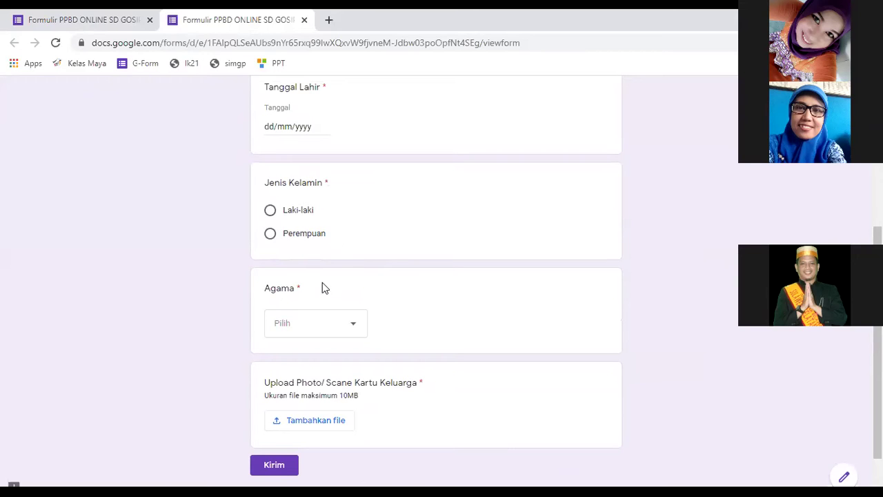
left_click(272, 334)
left_click(415, 322)
scroll(331, 313, "down", 1)
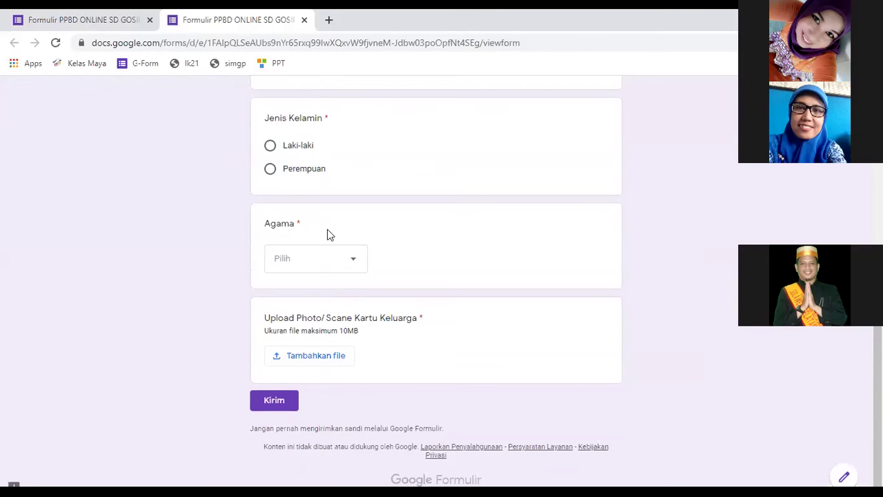
left_click(355, 266)
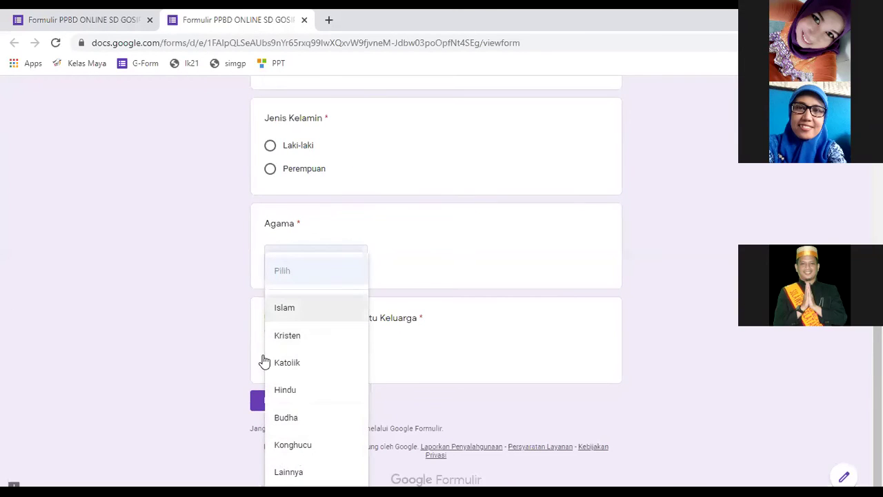
left_click(284, 311)
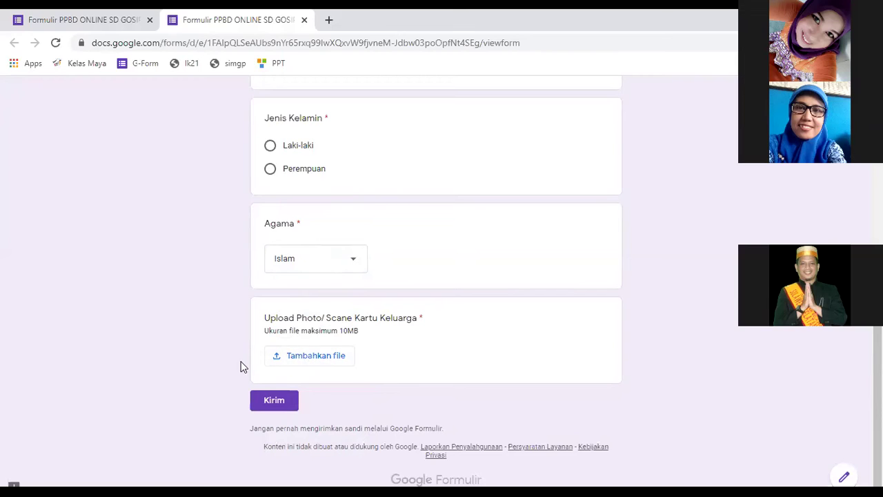
Open the device file chooser for the "Upload Photo/ Scane Kartu Keluarga" question and cancel without attaching a file.
left_click(324, 362)
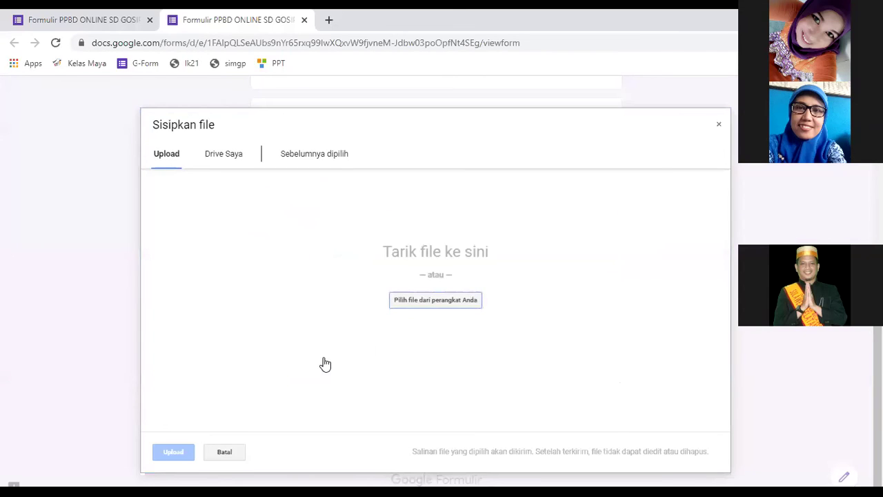
left_click(443, 310)
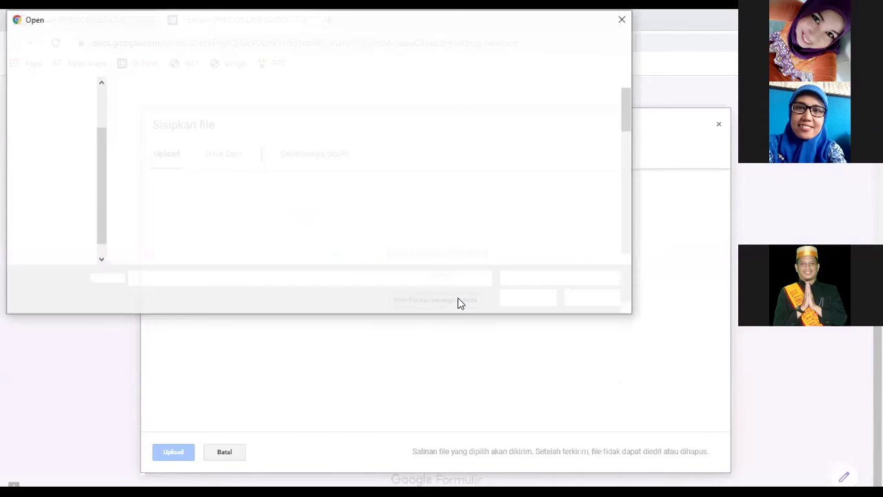
left_click(585, 306)
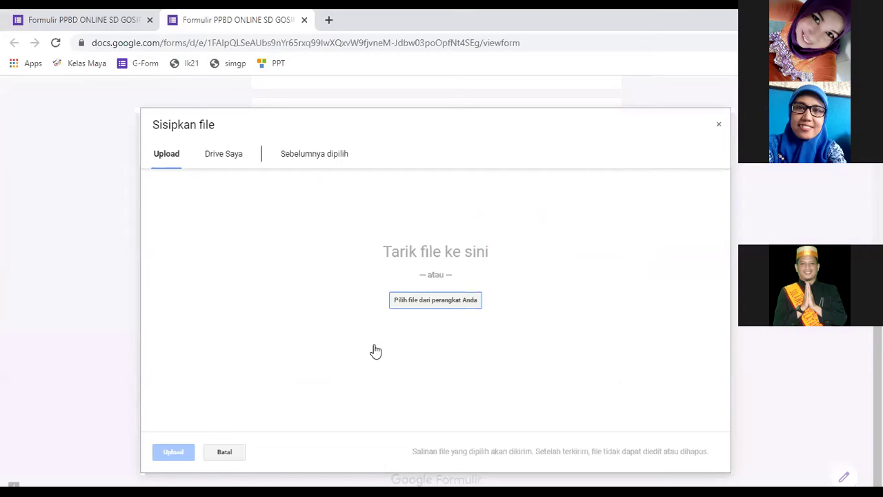
left_click(234, 455)
Return to the form editor and review all questions down to the family card upload.
left_click(115, 25)
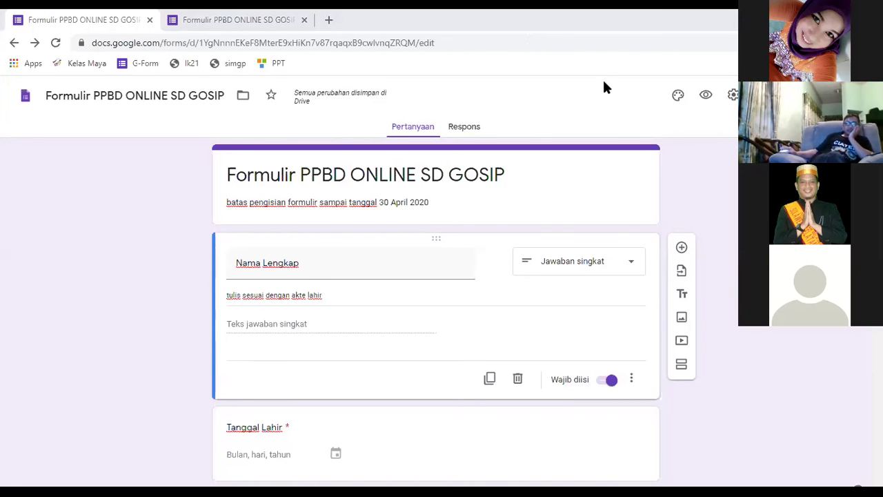
scroll(487, 316, "down", 5)
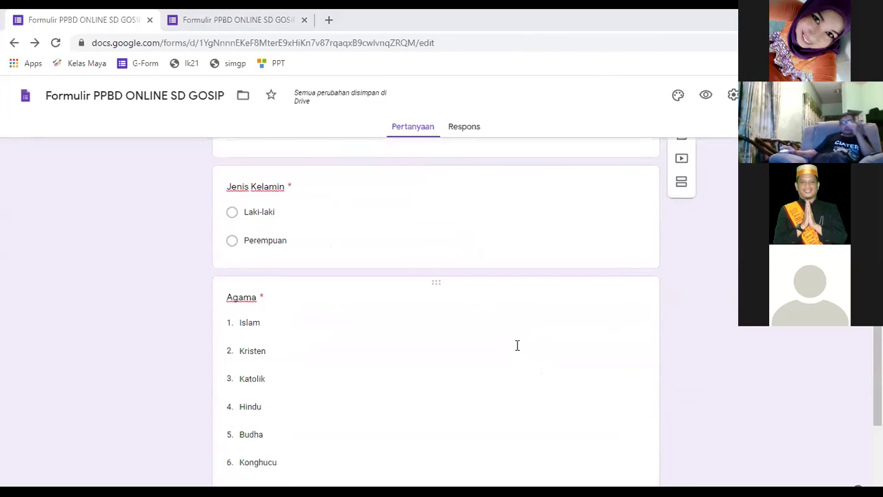
scroll(385, 323, "down", 2)
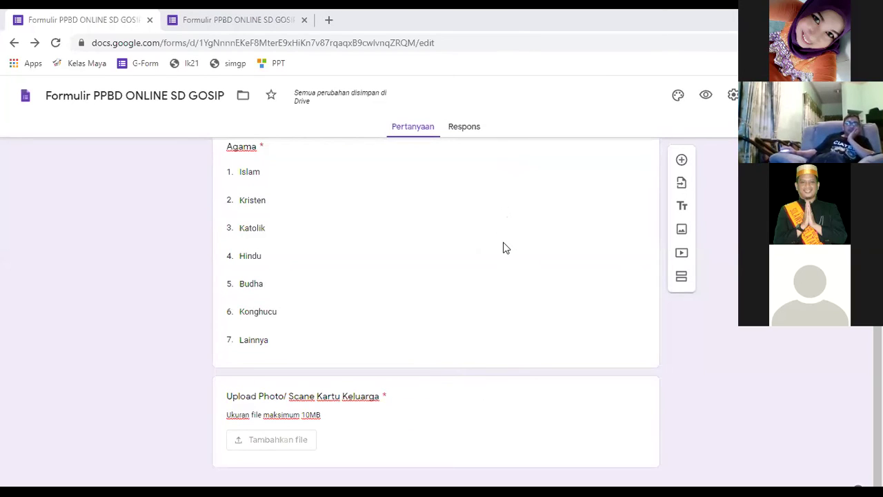
scroll(503, 249, "up", 10)
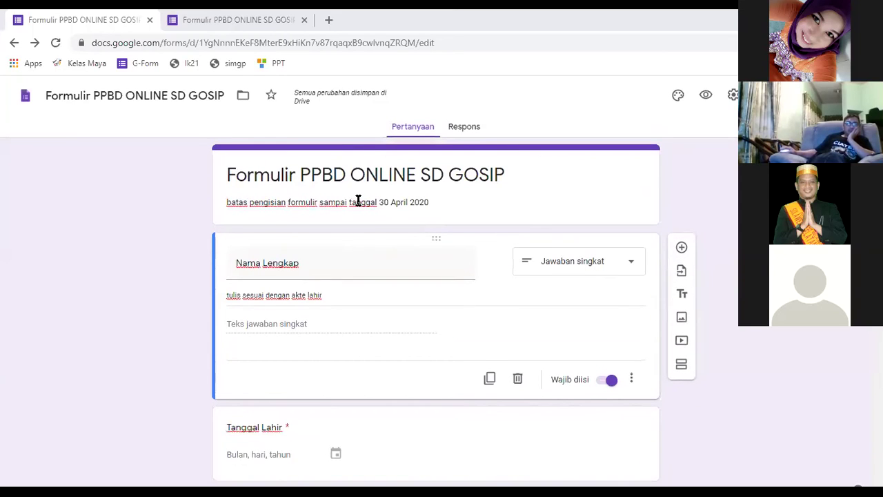
Try the "Batasi ke 1 tanggapan" option in the form's general settings and switch it off again.
left_click(733, 96)
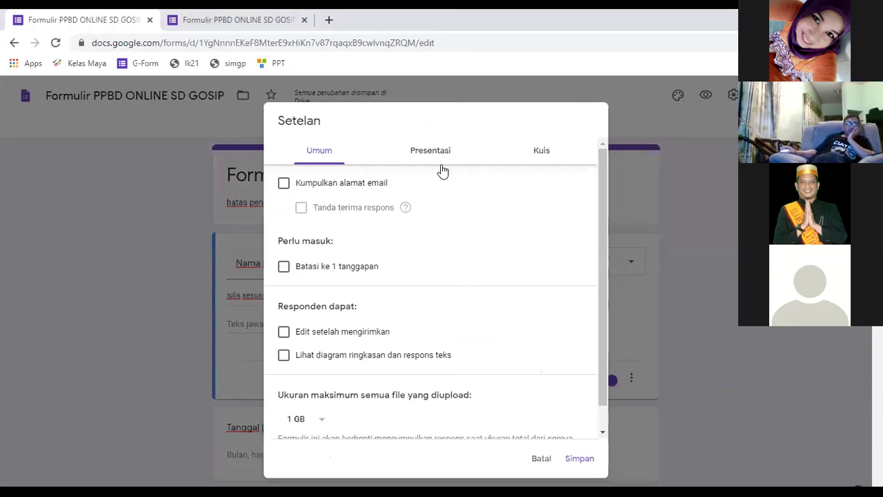
scroll(412, 269, "down", 1)
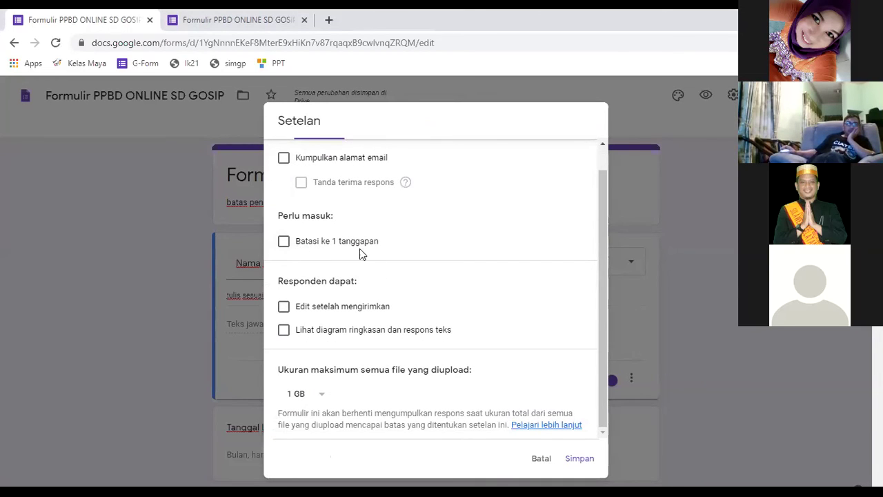
left_click(285, 244)
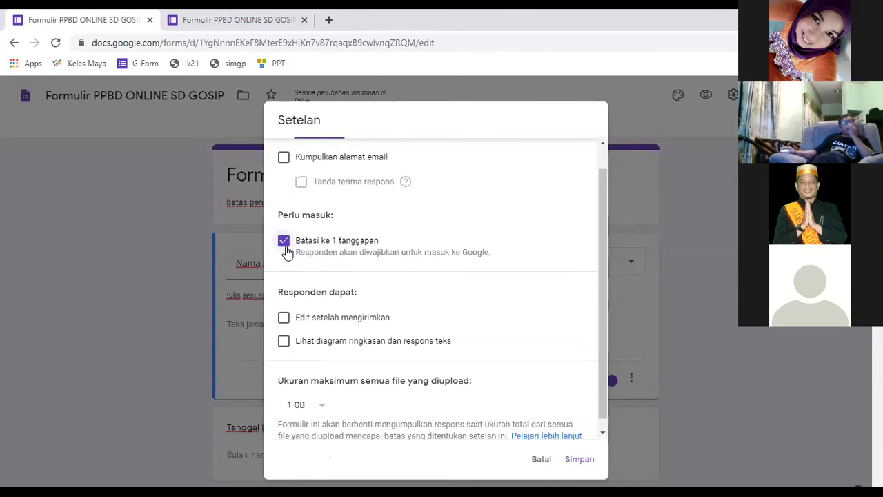
left_click(284, 241)
left_click(310, 243)
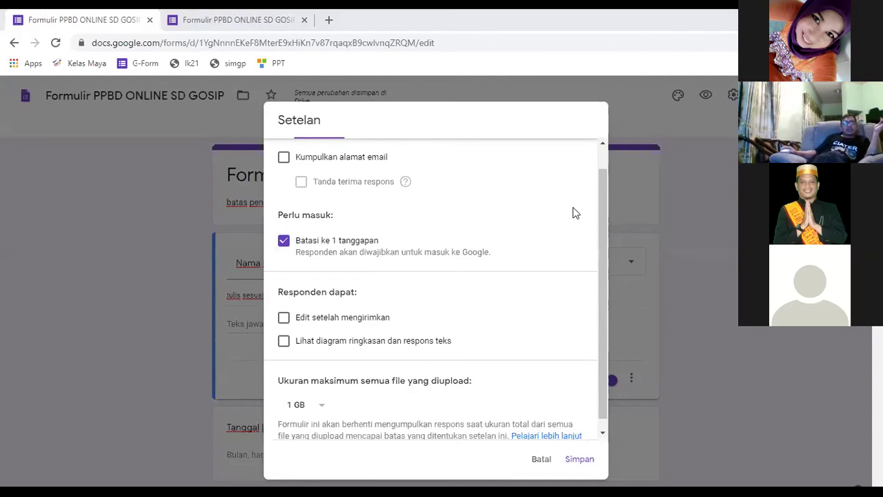
left_click(283, 243)
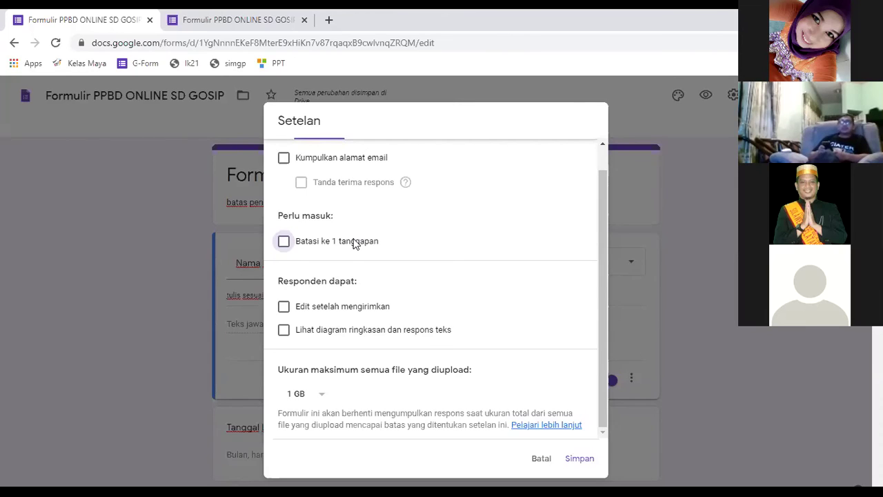
left_click(283, 243)
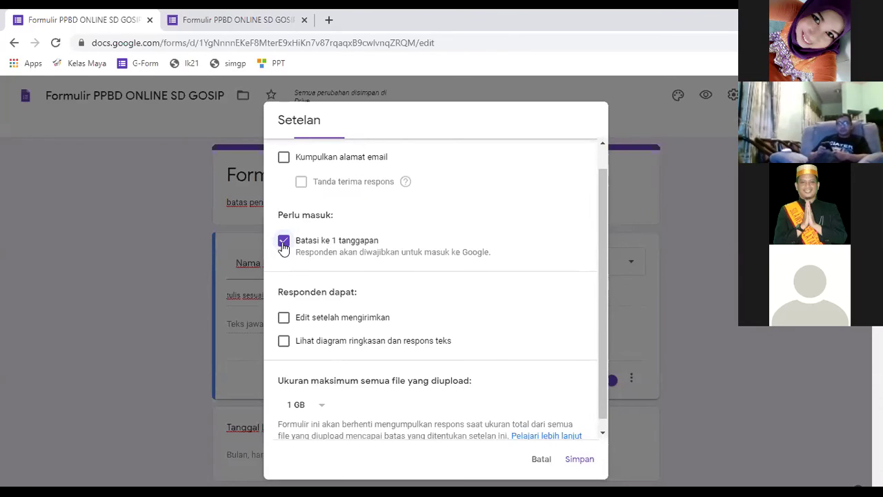
left_click(284, 246)
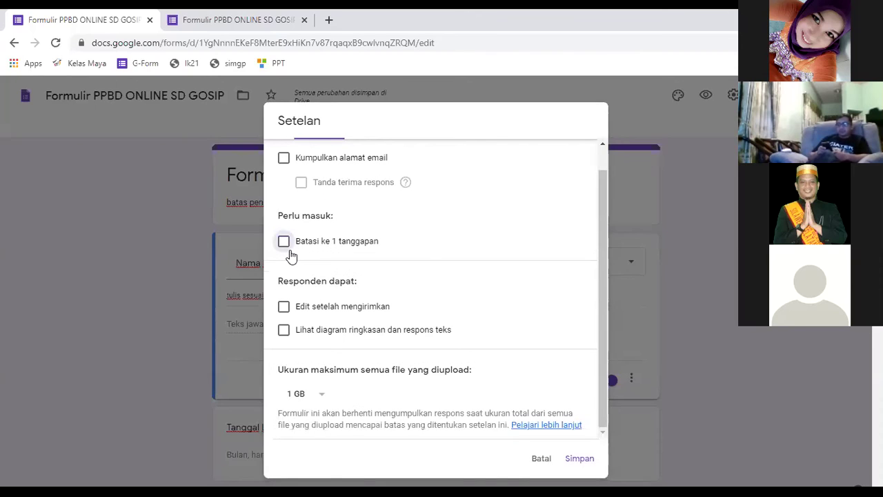
Enable "Edit setelah mengirimkan" and "Batasi ke 1 tanggapan" in the form's general settings and save them.
left_click(283, 307)
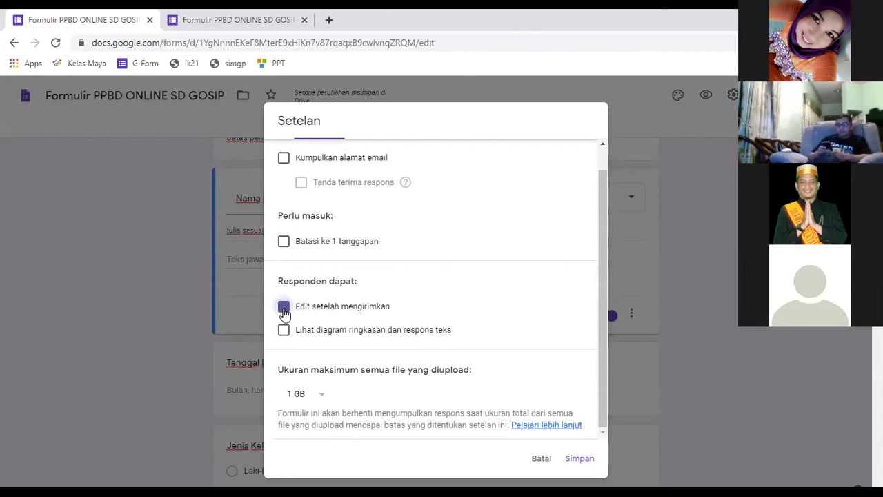
left_click(284, 243)
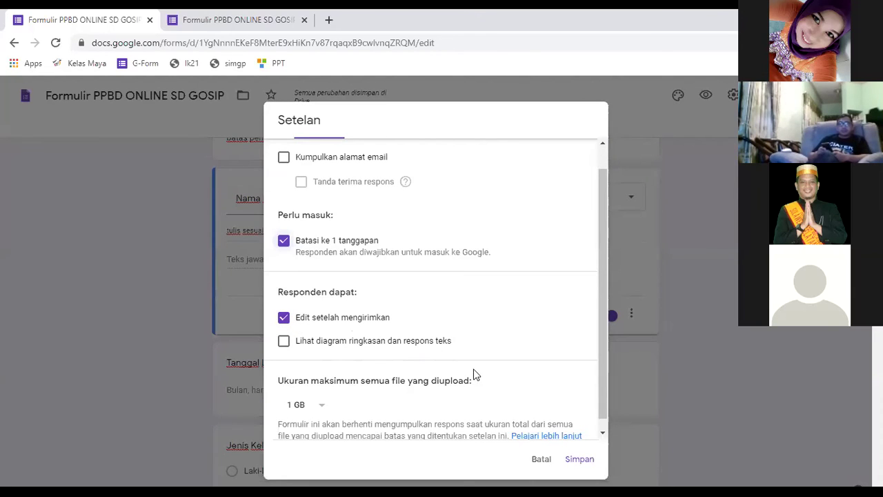
scroll(438, 362, "down", 1)
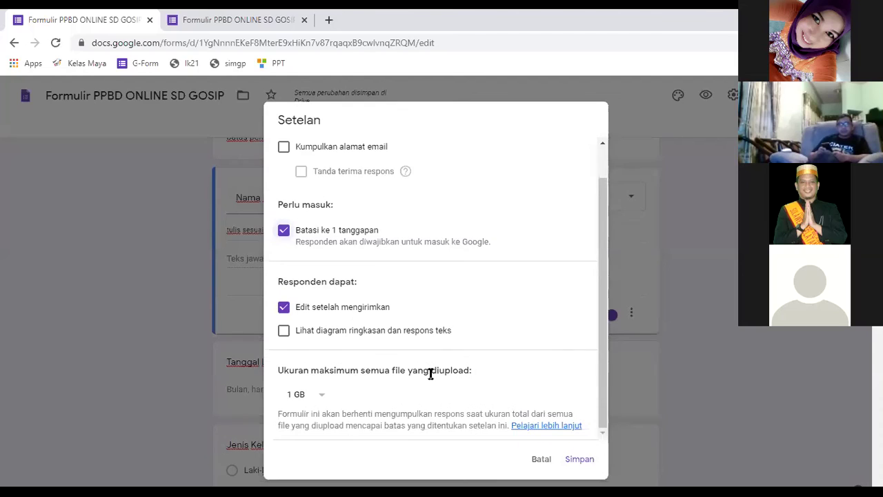
left_click(581, 465)
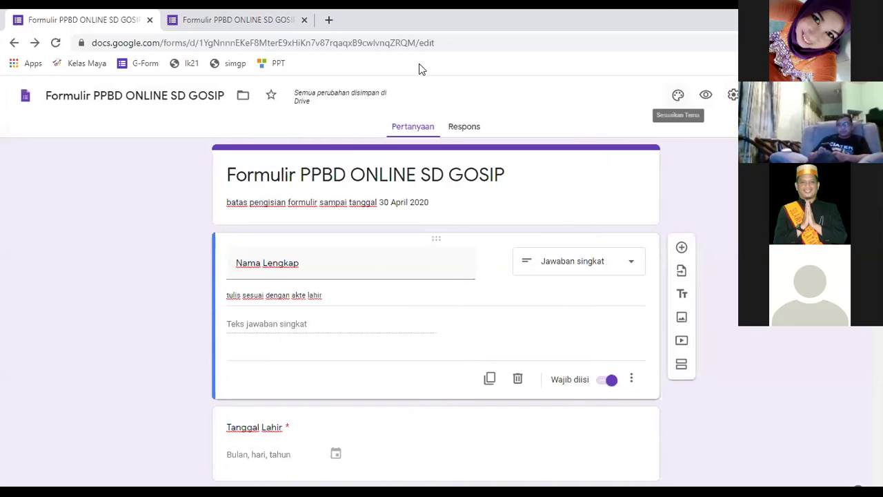
Switch to the open form preview and reload it to start a blank response.
left_click(190, 22)
left_click(89, 26)
left_click(220, 23)
left_click(110, 24)
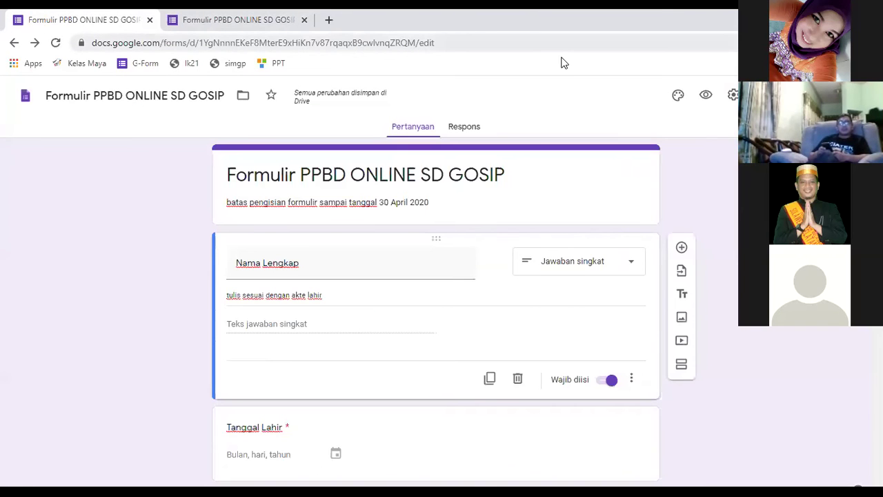
key("ctrl+Tab")
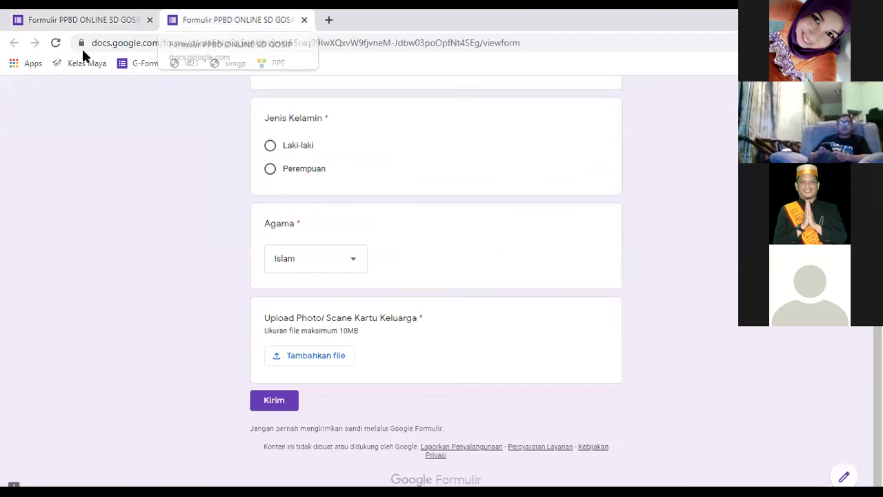
key("F5")
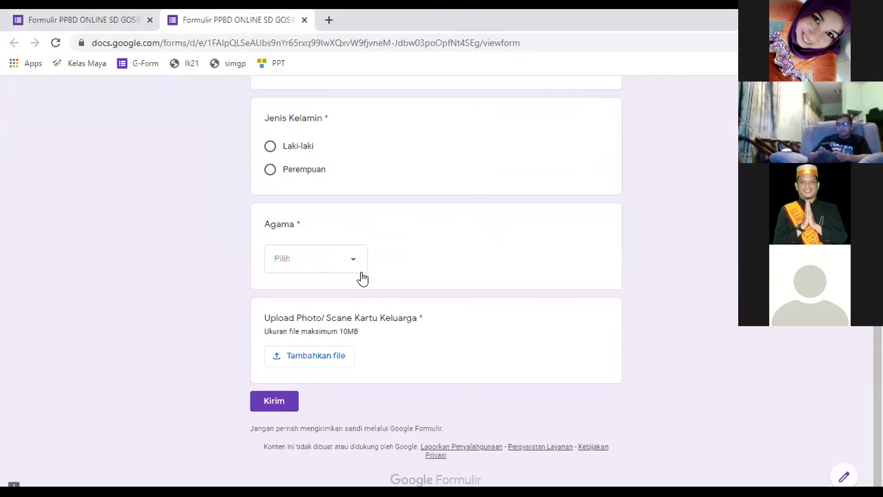
scroll(387, 276, "up", 5)
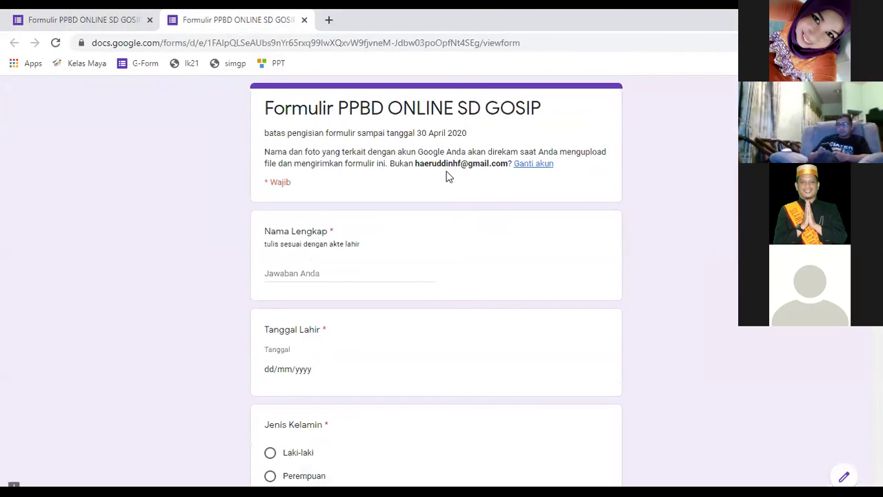
Fill in "Nama Lengkap" with the applicant's name and choose a date for "Tanggal Lahir" in the reloaded preview.
left_click(324, 276)
type("Haeruddin")
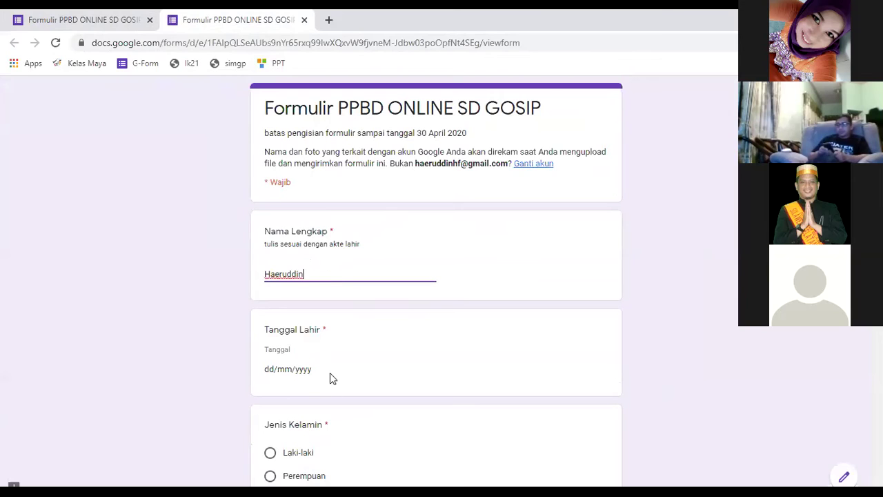
left_click(323, 371)
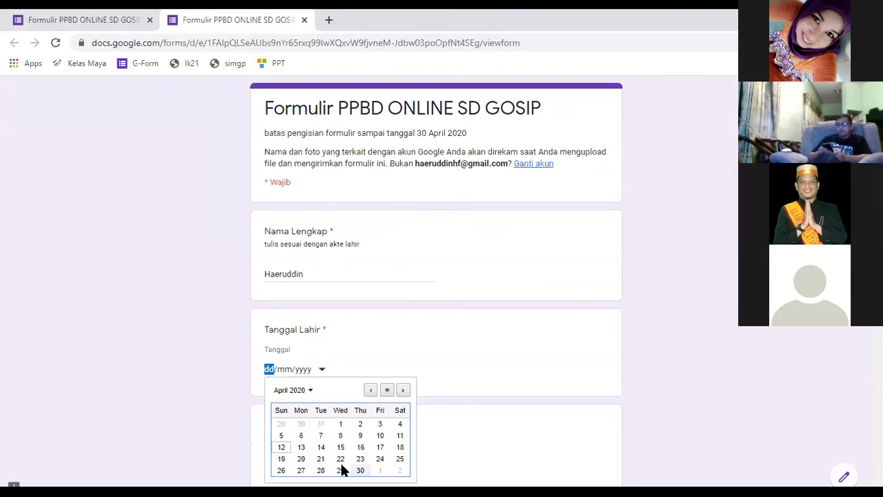
left_click(360, 470)
Answer "Jenis Kelamin" with "Laki-laki" and "Agama" with "Islam" in the reloaded preview.
scroll(393, 392, "down", 2)
left_click(281, 325)
scroll(308, 369, "down", 1)
left_click(328, 377)
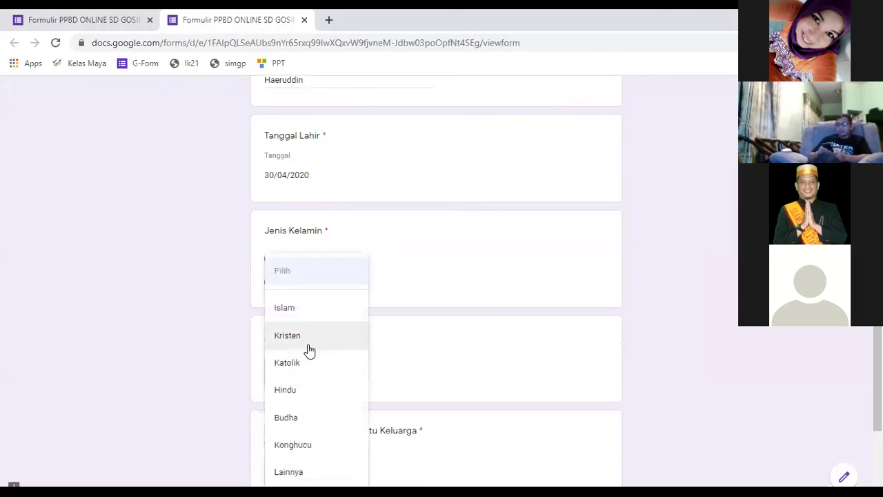
key("Down")
key("Return")
scroll(317, 357, "down", 2)
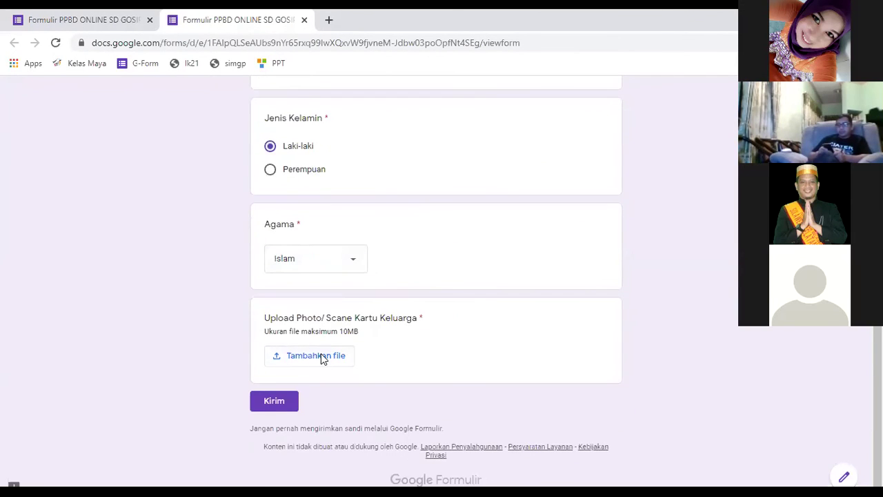
Upload the image "4 x 6 hansip hitam" from the device to the "Upload Photo/ Scane Kartu Keluarga" question.
left_click(320, 357)
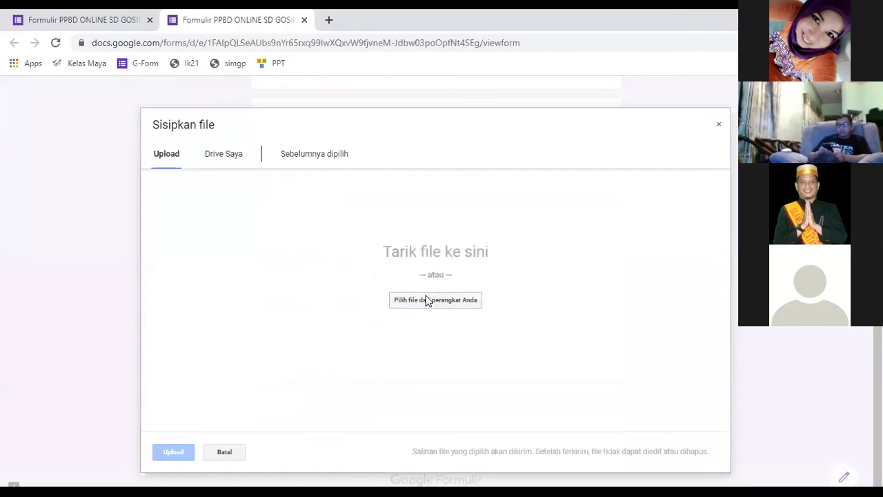
left_click(427, 301)
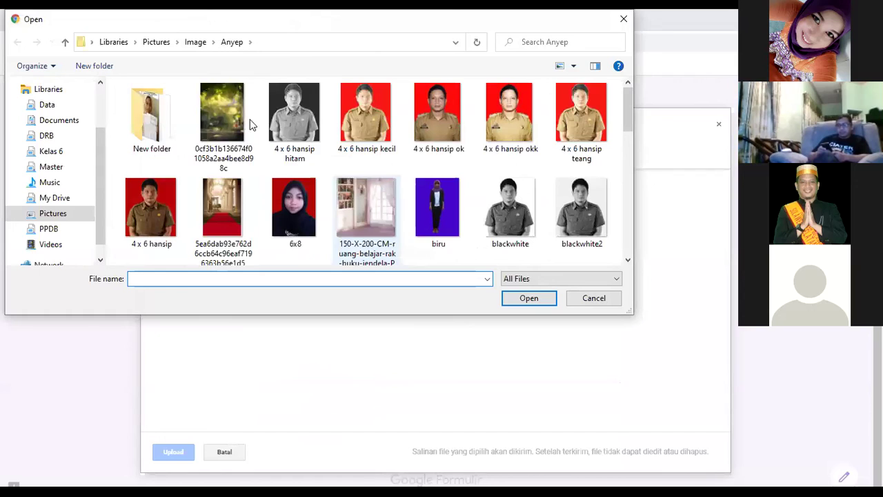
key("shift+Tab")
key("Tab")
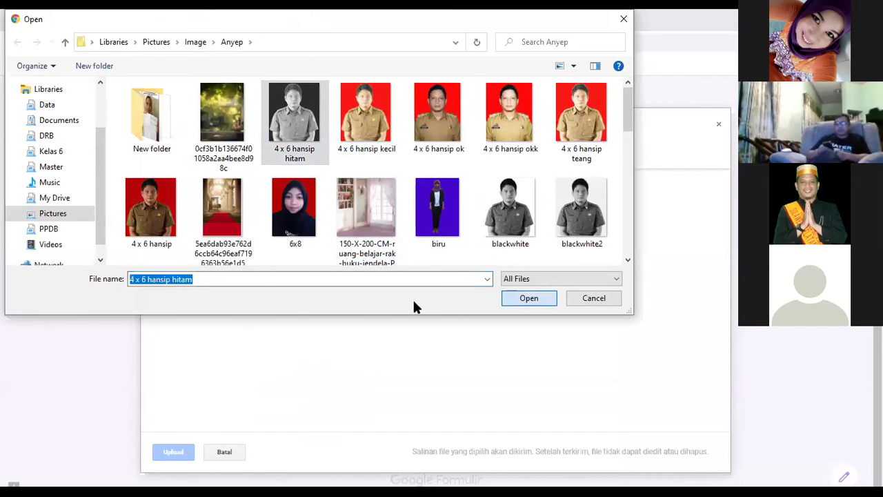
key("Return")
left_click(189, 452)
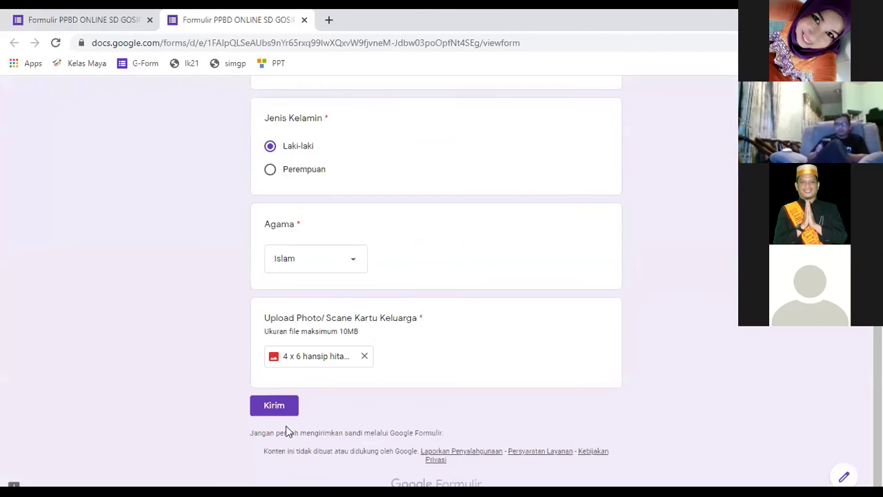
Submit the test response, and reopen it for editing to review its recorded answers.
left_click(287, 406)
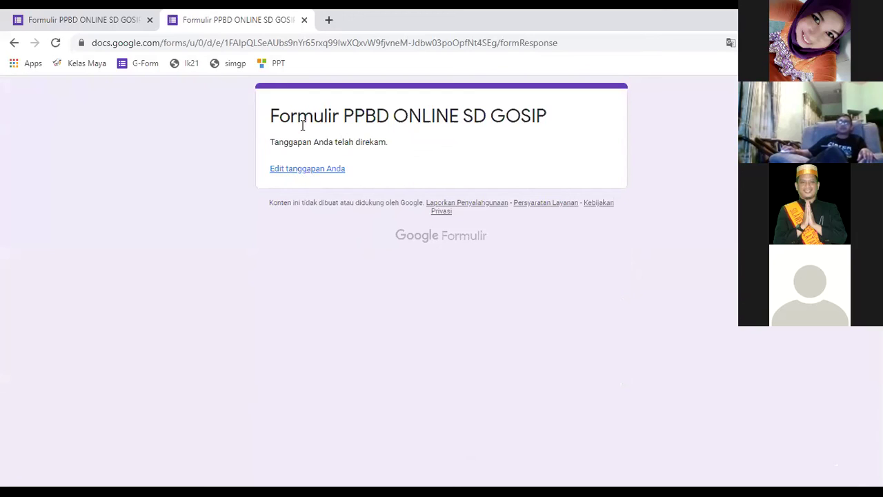
left_click(293, 177)
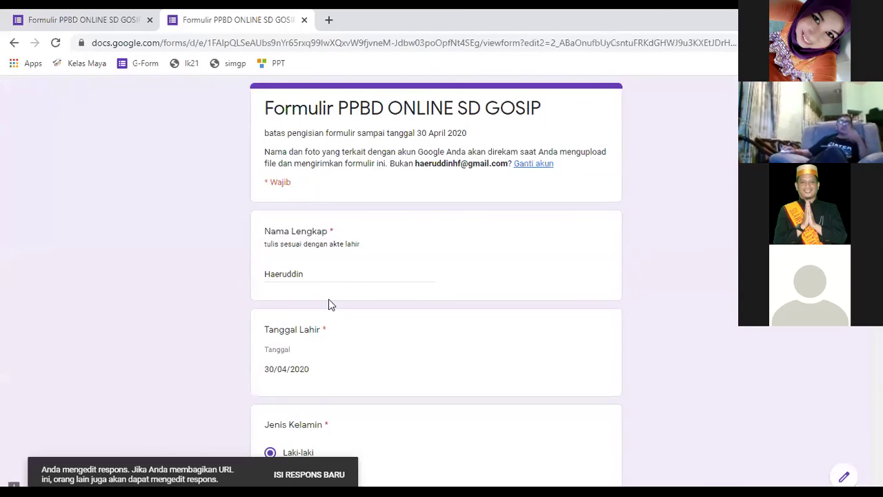
scroll(329, 300, "down", 5)
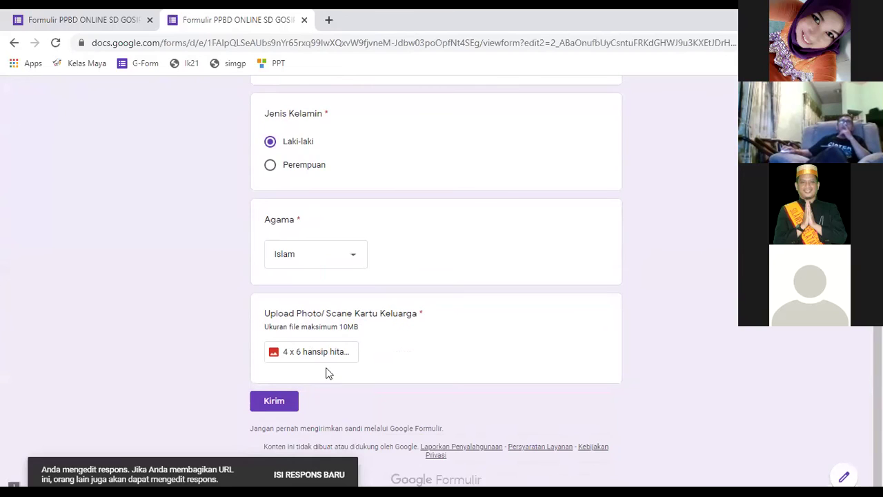
scroll(306, 163, "up", 10)
Return to the form editor, disable "Batasi ke 1 tanggapan" and "Edit setelah mengirimkan" in the general settings, and save.
key("ctrl+1")
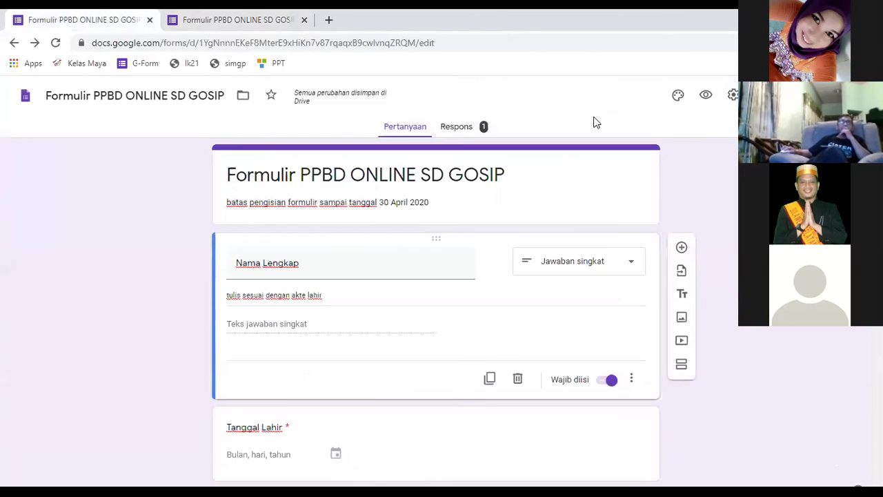
left_click(733, 96)
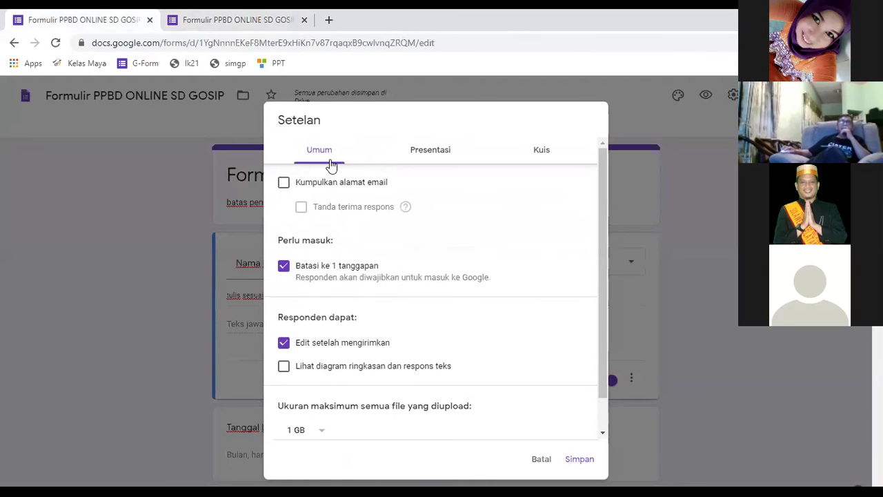
left_click(285, 267)
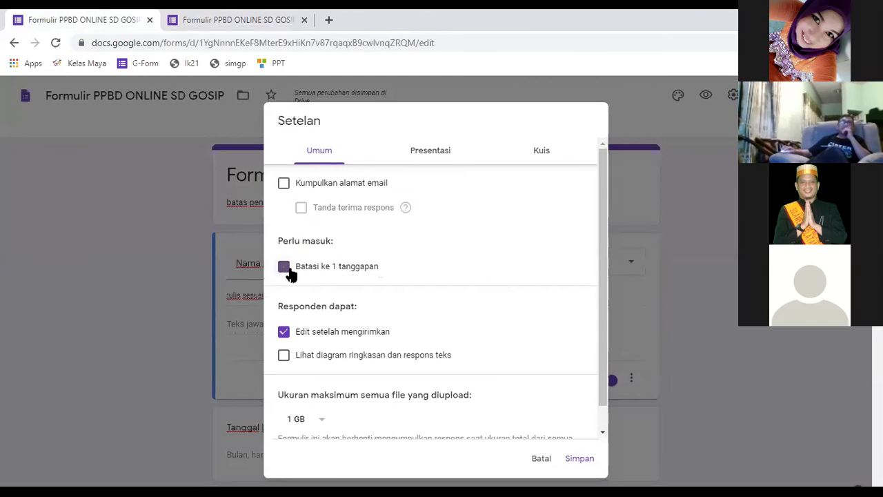
left_click(285, 333)
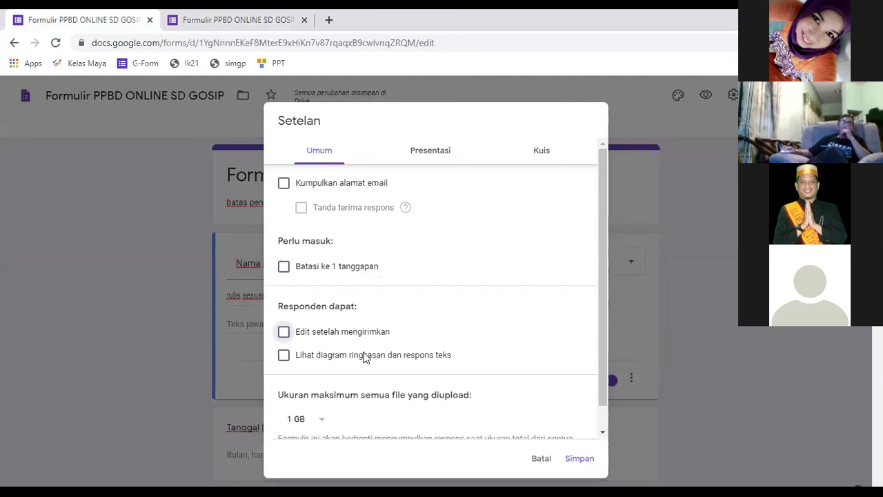
left_click(572, 461)
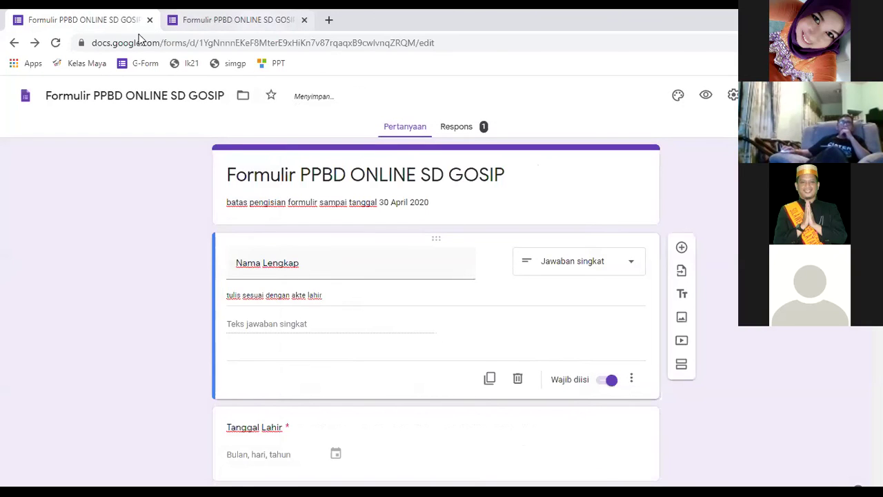
Open a new form preview and fill in the applicant's full name and a date of birth.
left_click(708, 100)
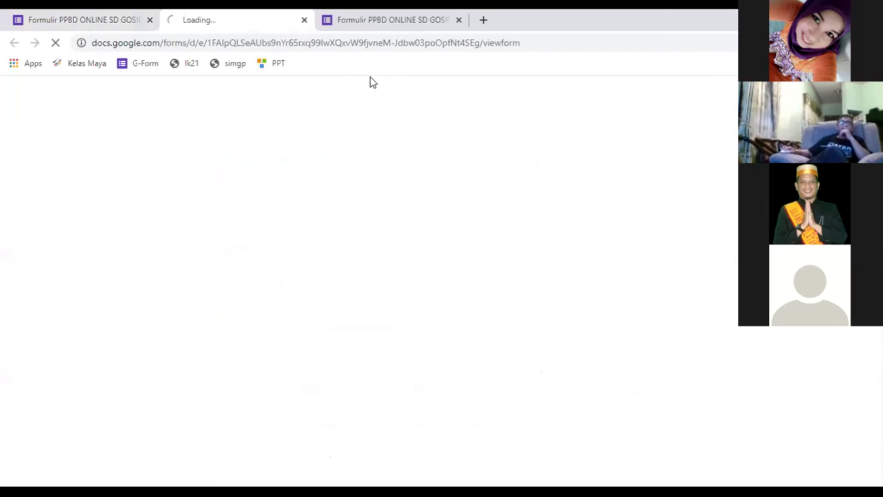
left_click(319, 273)
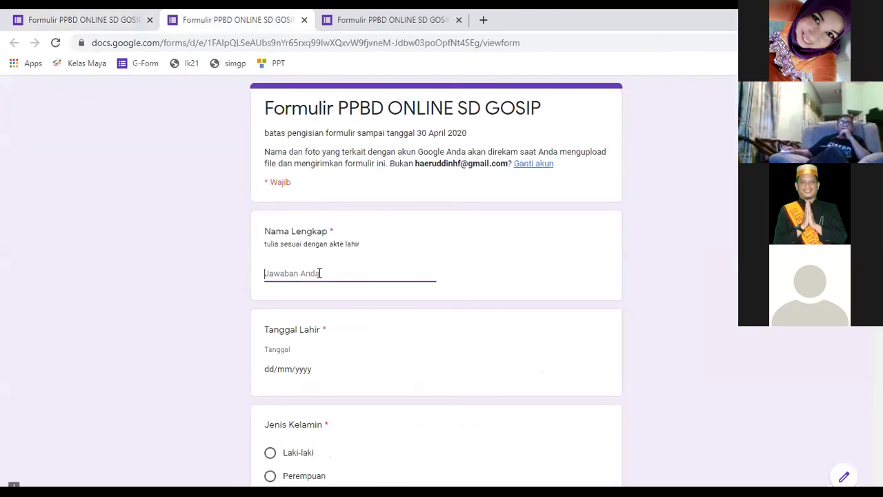
type("Haeruddin")
left_click(323, 378)
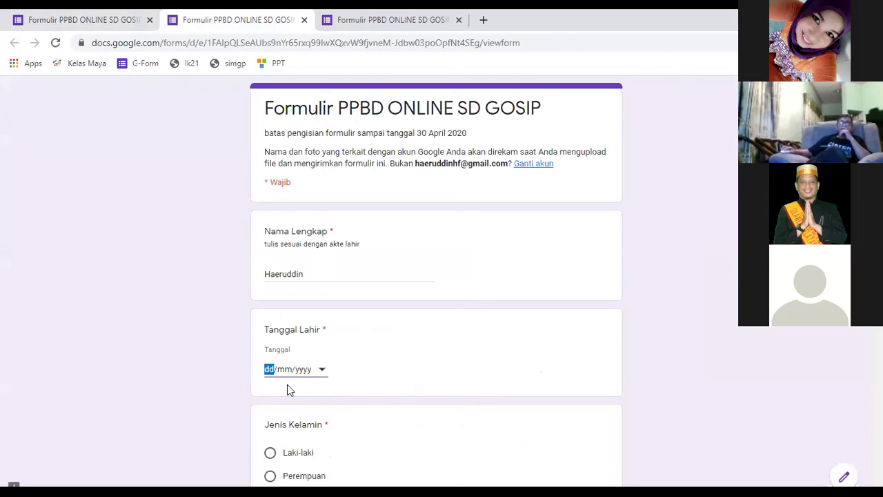
left_click(324, 369)
left_click(282, 436)
Select "Laki-laki" for "Jenis Kelamin" and "Islam" for "Agama" in the new preview, and recheck the name answer.
scroll(277, 319, "down", 1)
scroll(287, 345, "down", 2)
left_click(271, 322)
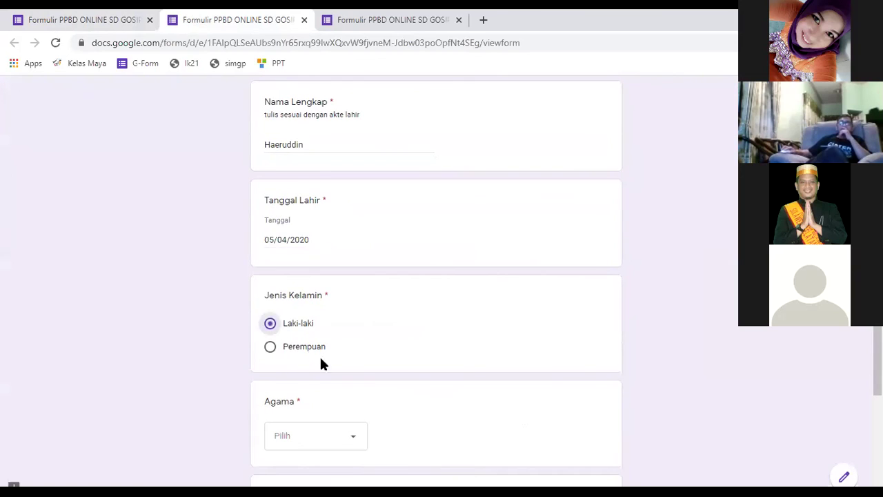
scroll(324, 332, "down", 2)
left_click(307, 309)
left_click(293, 311)
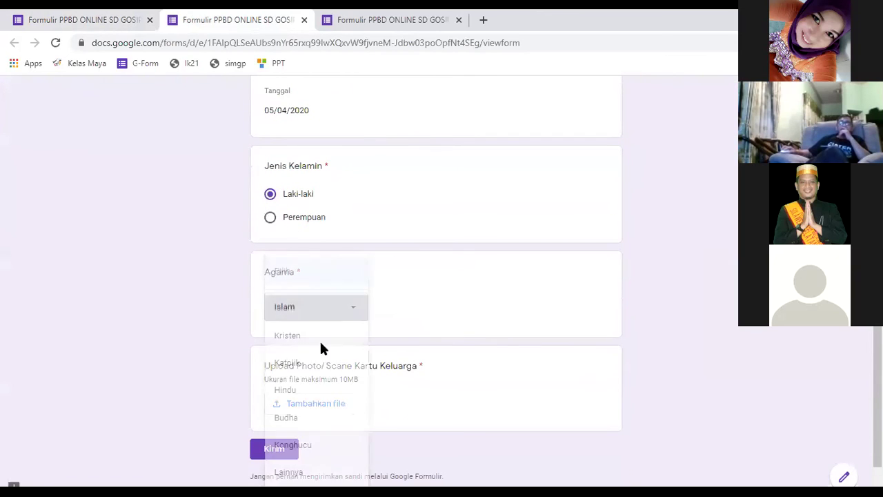
scroll(331, 330, "up", 4)
left_click(322, 275)
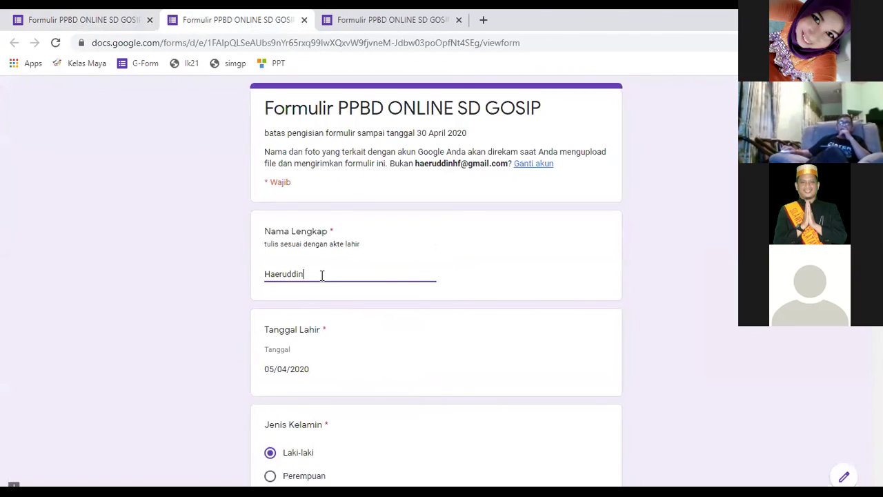
Attach the image "4 x 6 hansip ok" from the device as the family card upload in the new preview.
scroll(372, 373, "down", 5)
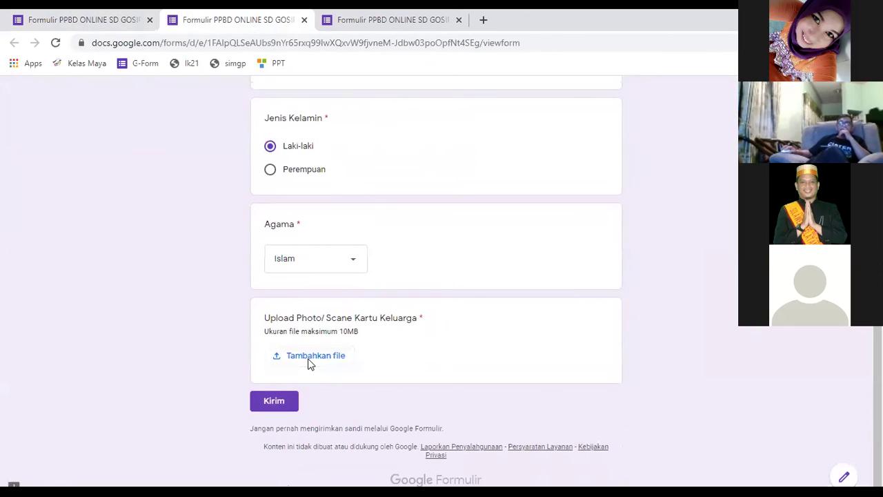
left_click(309, 360)
left_click(439, 308)
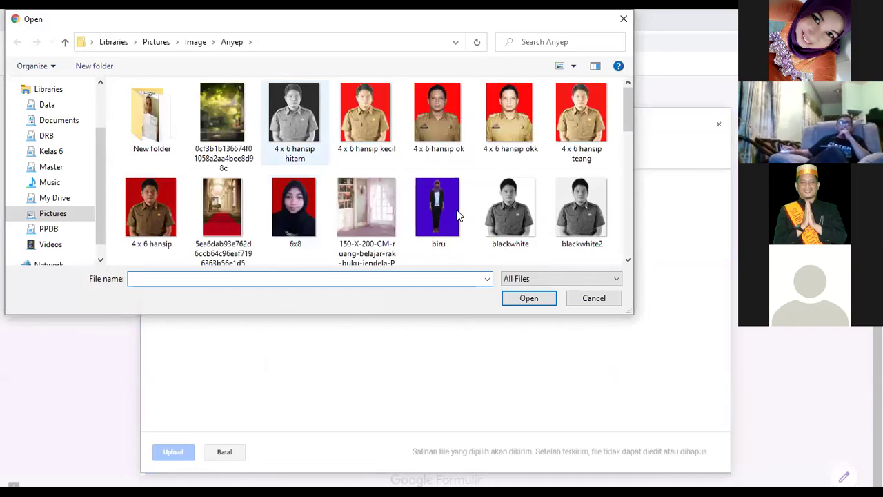
left_click(511, 207)
left_click(426, 97)
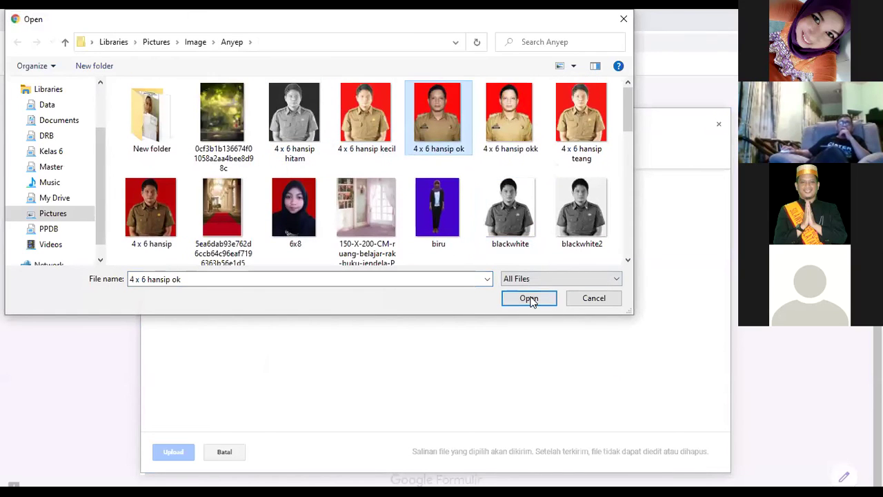
left_click(529, 299)
left_click(188, 456)
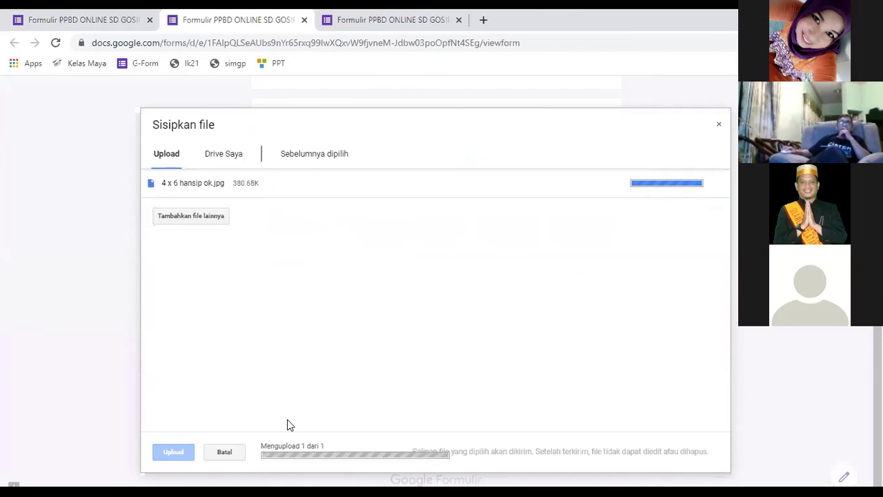
scroll(362, 386, "up", 1)
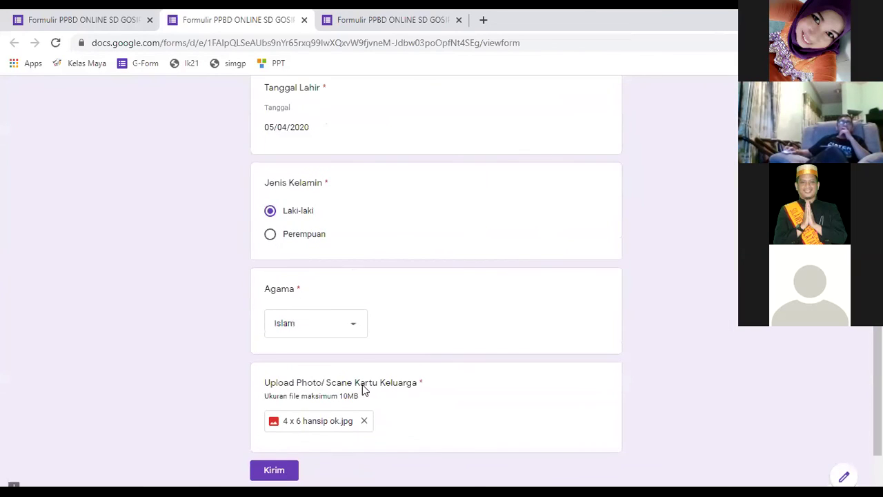
Clear the "Nama Lengkap" answer and try to submit the response without the required full name.
scroll(397, 309, "up", 2)
scroll(396, 310, "up", 1)
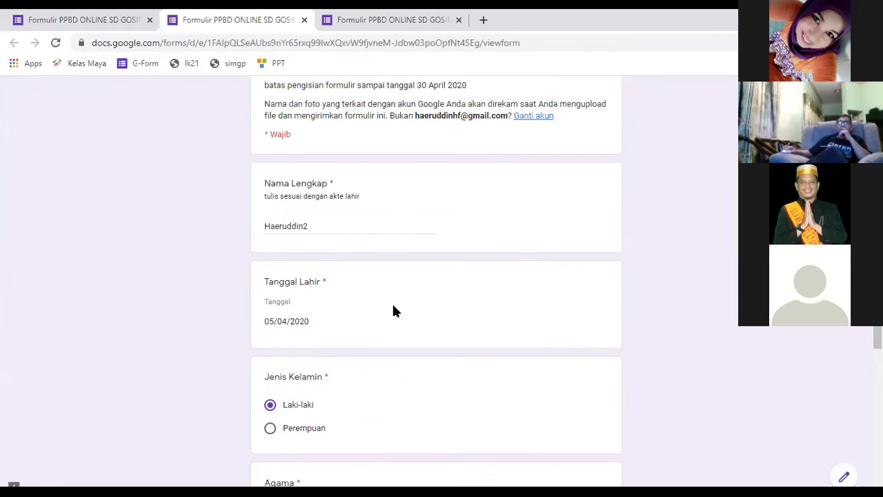
double_click(286, 225)
key("BackSpace")
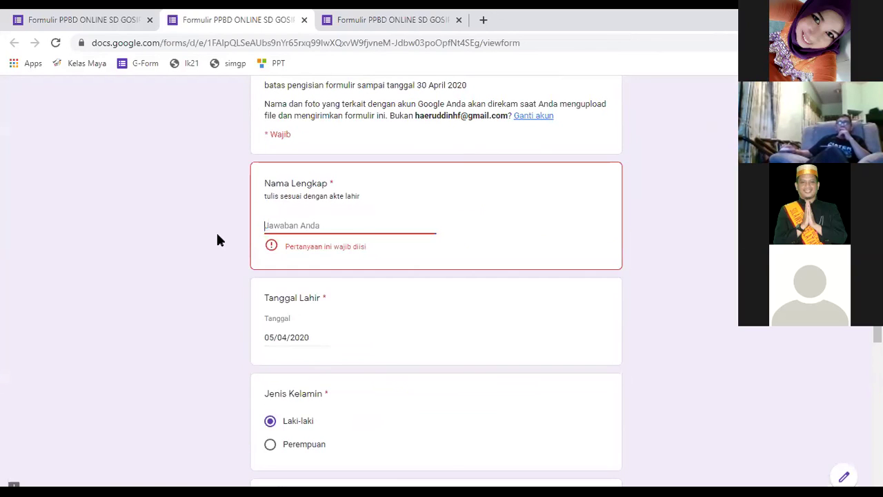
scroll(268, 333, "down", 4)
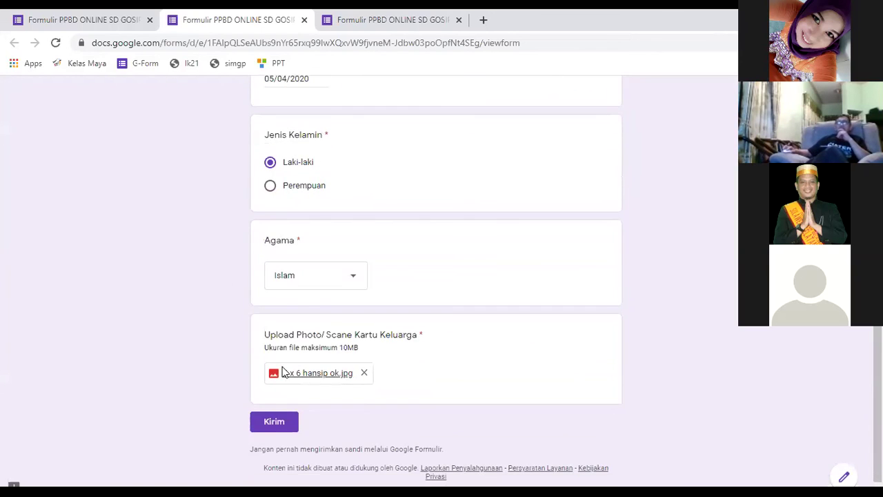
left_click(274, 423)
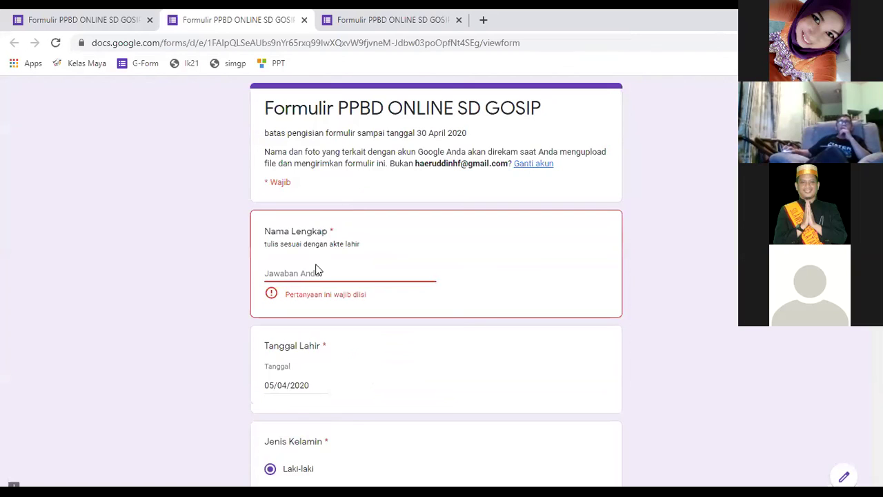
Re-enter the applicant's full name in "Nama Lengkap" and submit the response.
type("Haeruddin2")
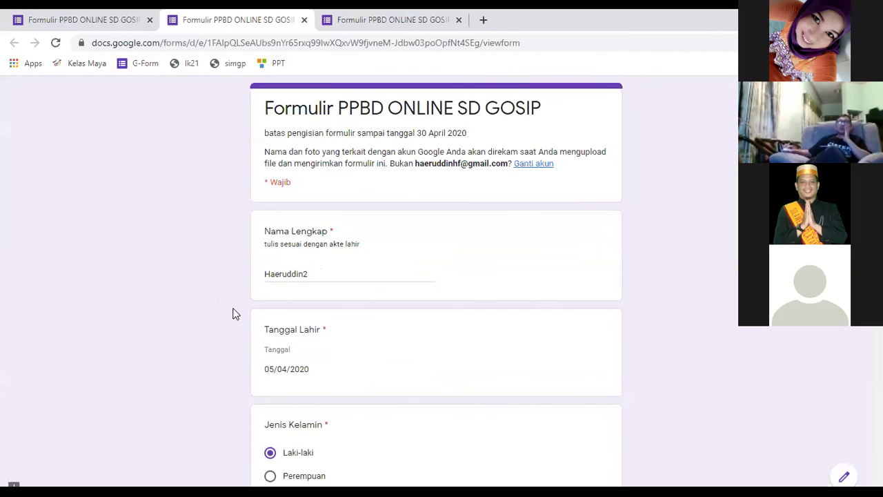
scroll(262, 359, "down", 5)
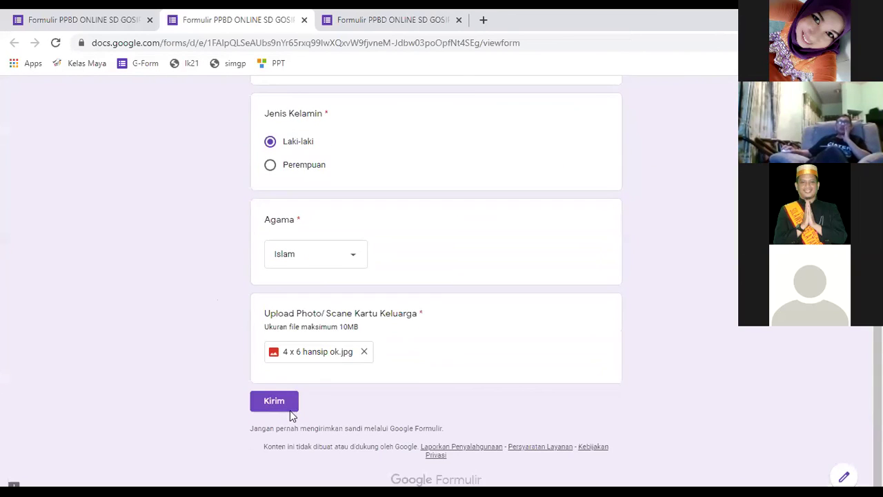
left_click(275, 405)
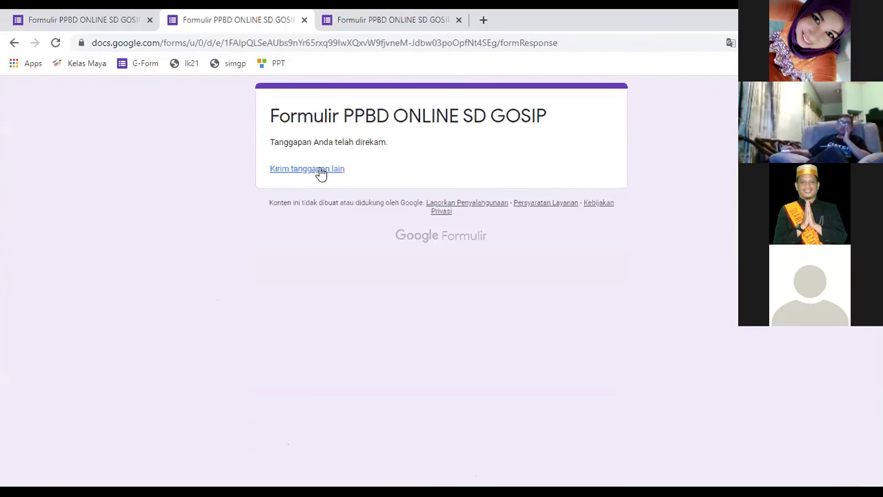
Close both form preview tabs, leaving only the form editor open.
left_click(343, 20)
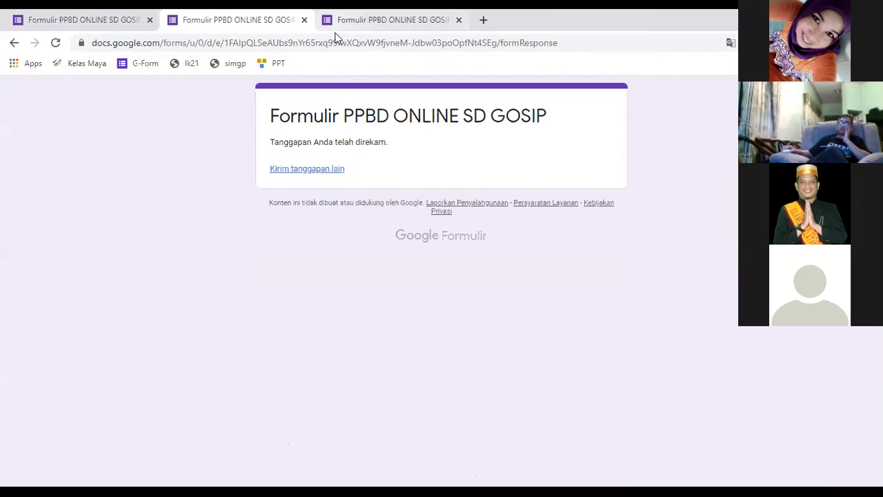
left_click(277, 23)
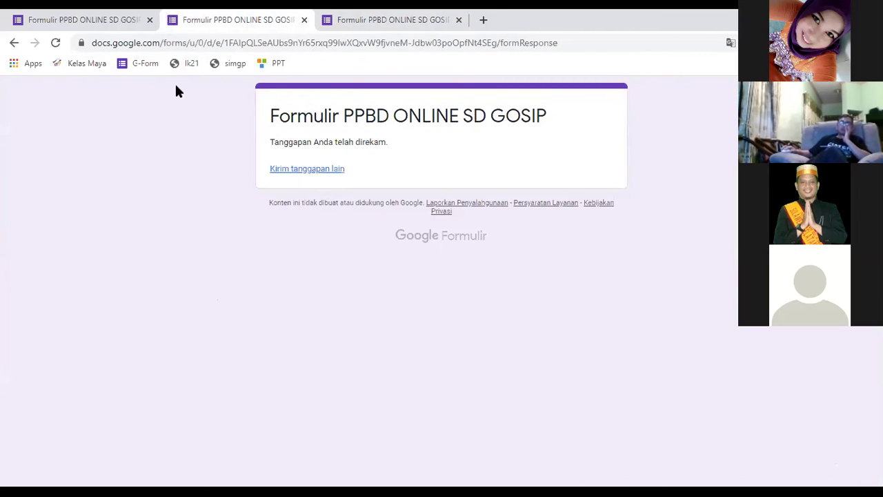
left_click(97, 18)
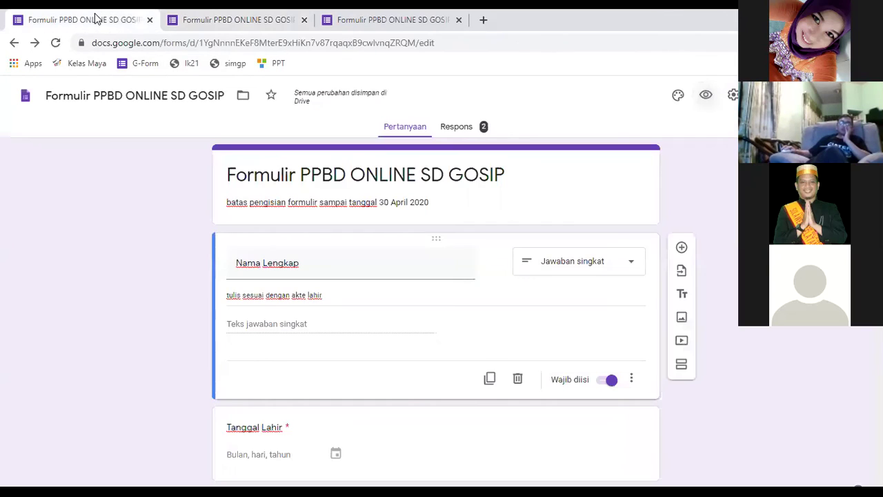
left_click(190, 23)
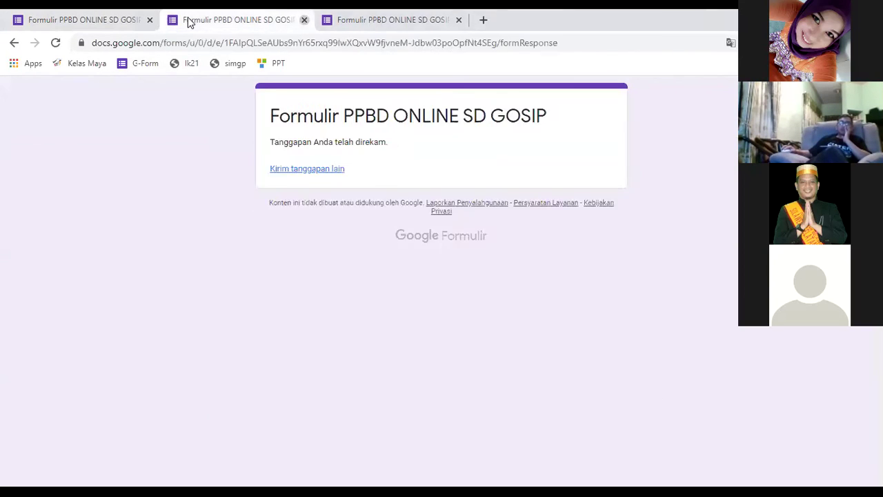
left_click(304, 20)
left_click(304, 20)
left_click(505, 118)
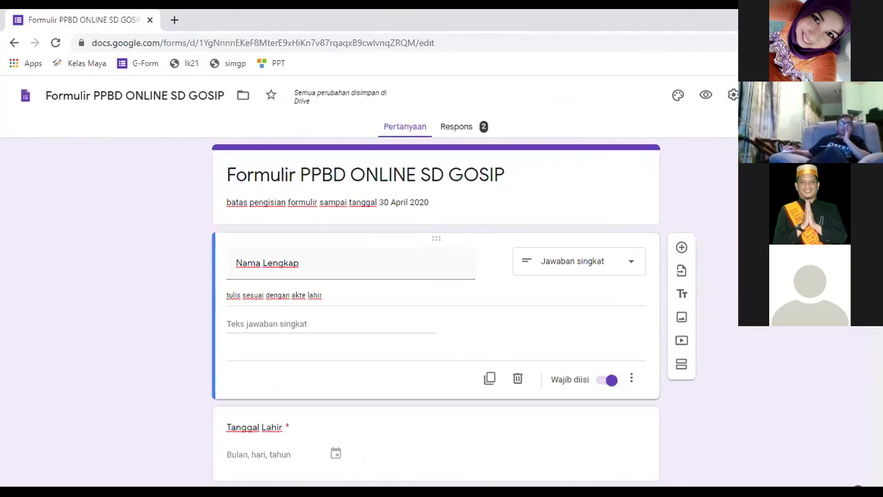
Copy the form's full-length shareable link from the "Kirim formulir" dialog, then close it.
left_click(766, 95)
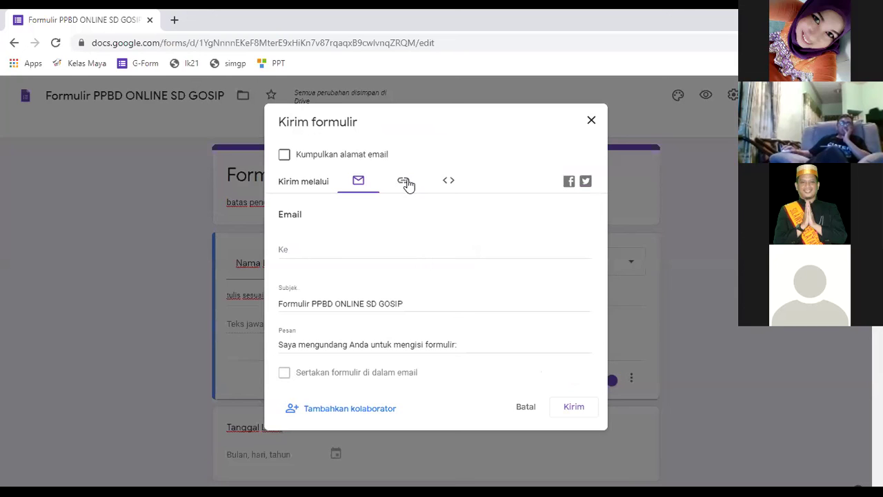
left_click(406, 185)
left_click(575, 276)
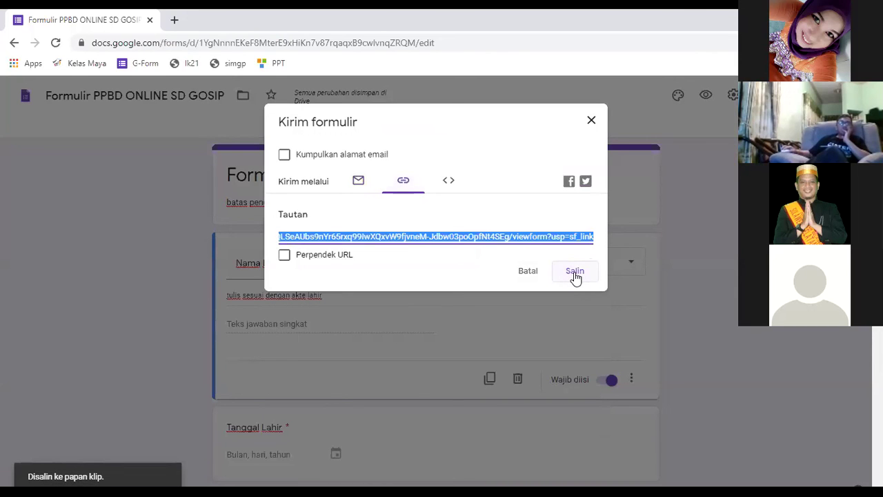
left_click(593, 122)
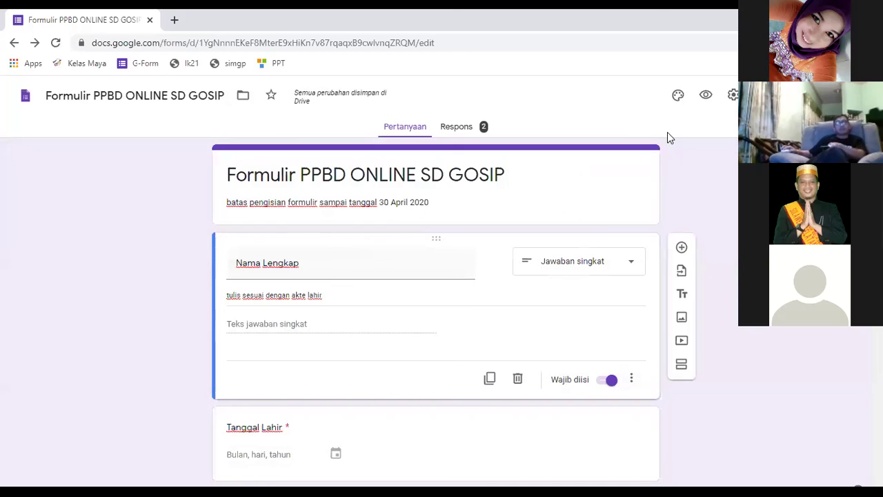
Open the gg.gg URL shortener in a new tab and paste the copied form link as the long URL.
left_click(174, 20)
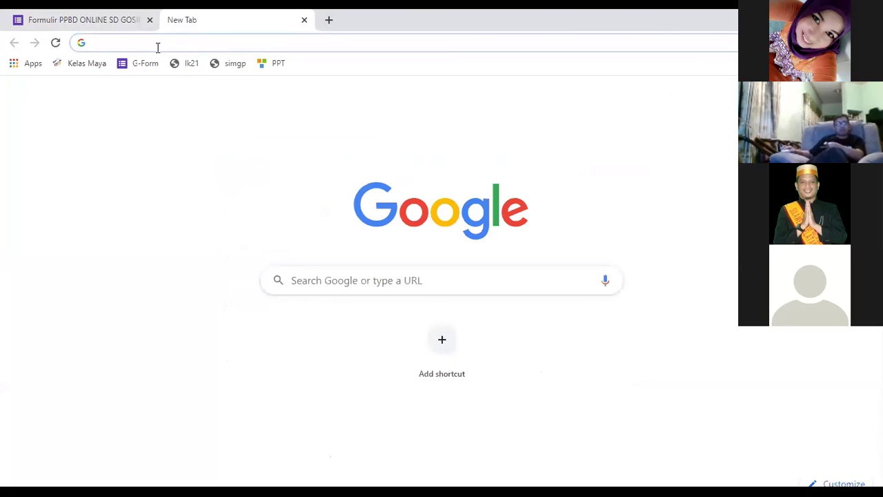
type("gg.g")
key("Return")
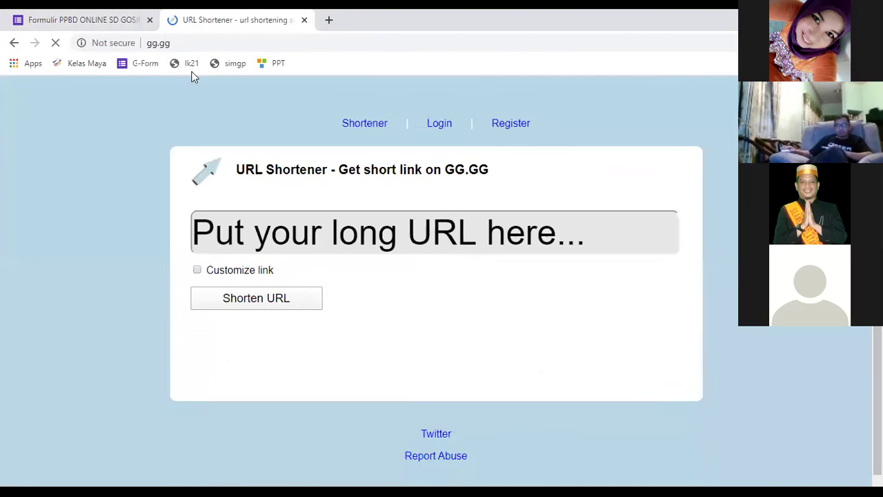
left_click(246, 231)
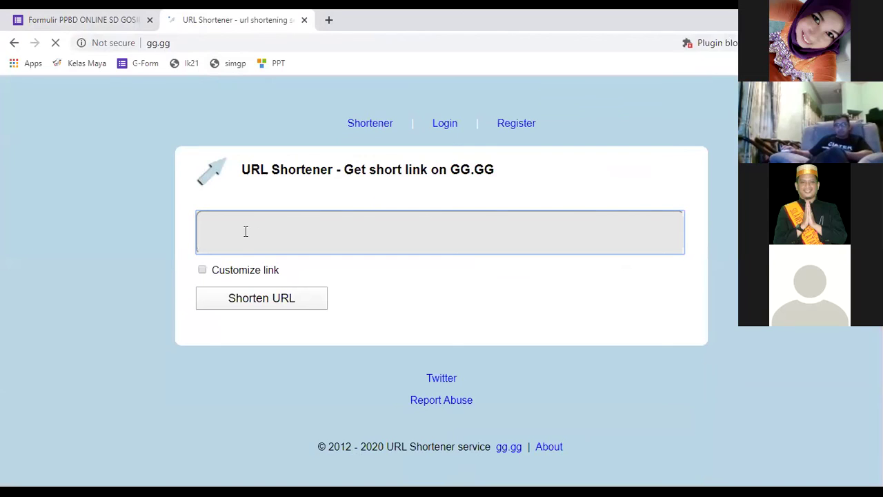
key("ctrl+v")
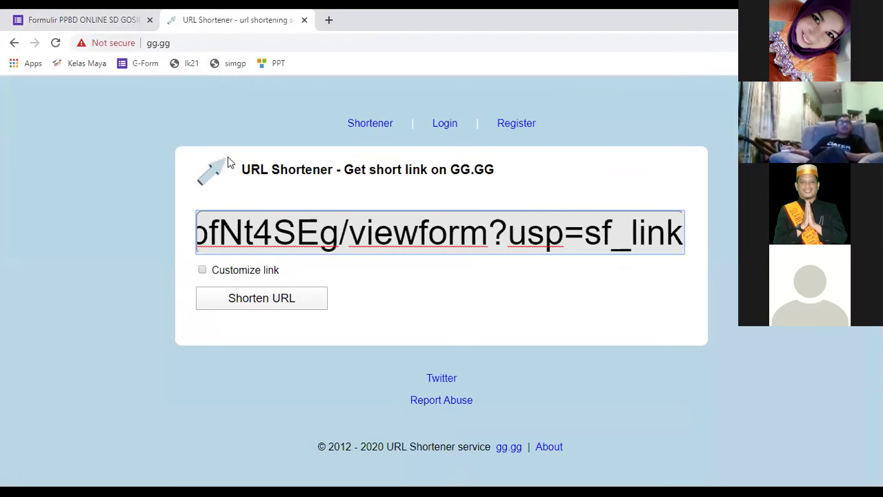
Customize the short link ending as "formulirgosip", shorten the URL, and highlight the address gg.gg/formulirgosip.
left_click(202, 270)
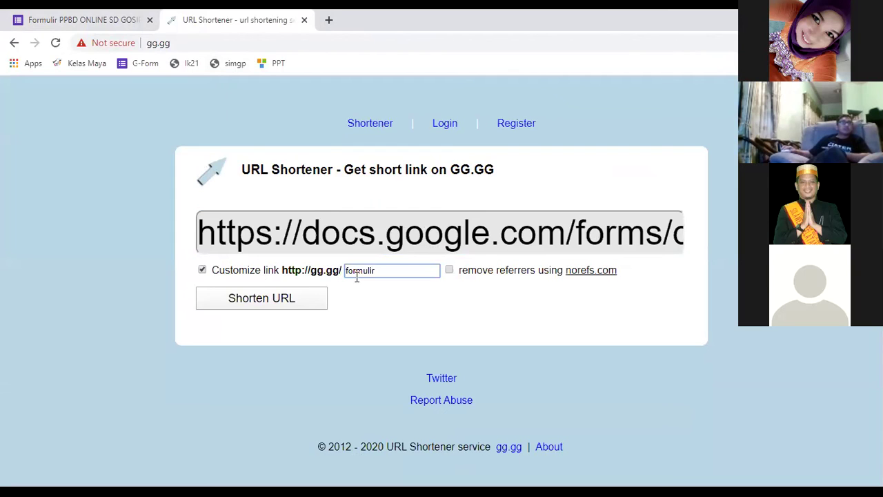
type("sip")
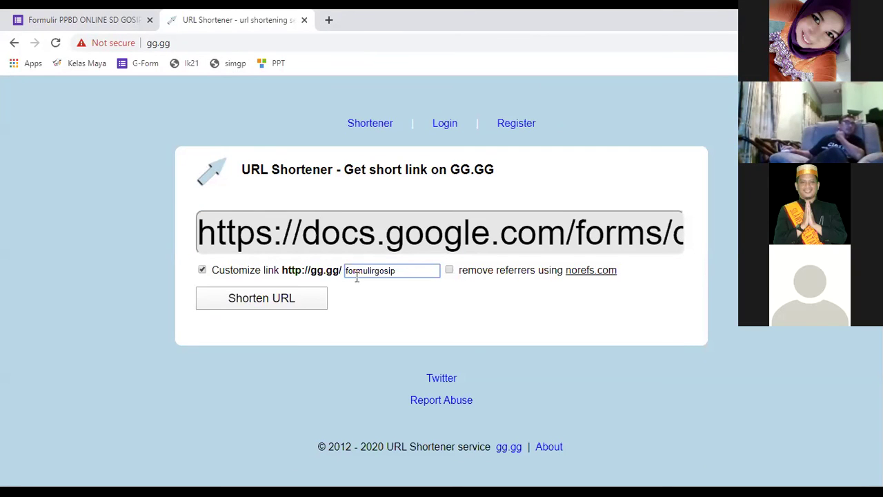
left_click(267, 298)
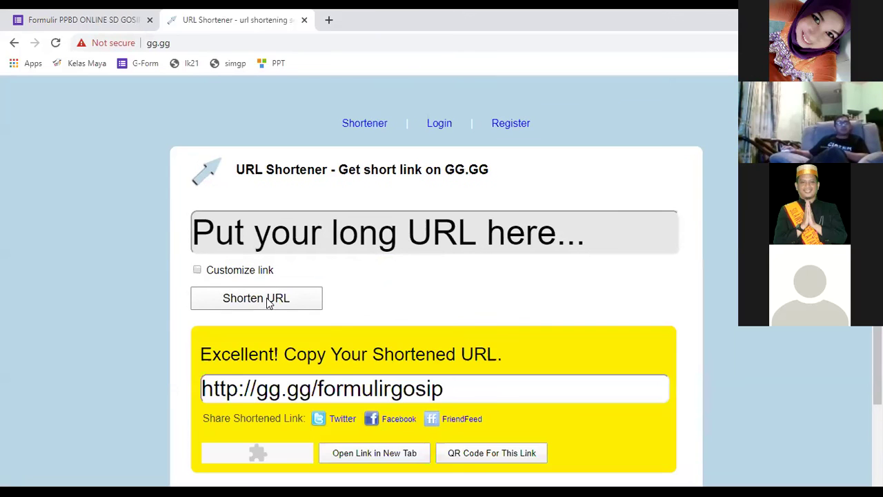
scroll(421, 345, "down", 2)
left_click_drag(456, 268, 258, 271)
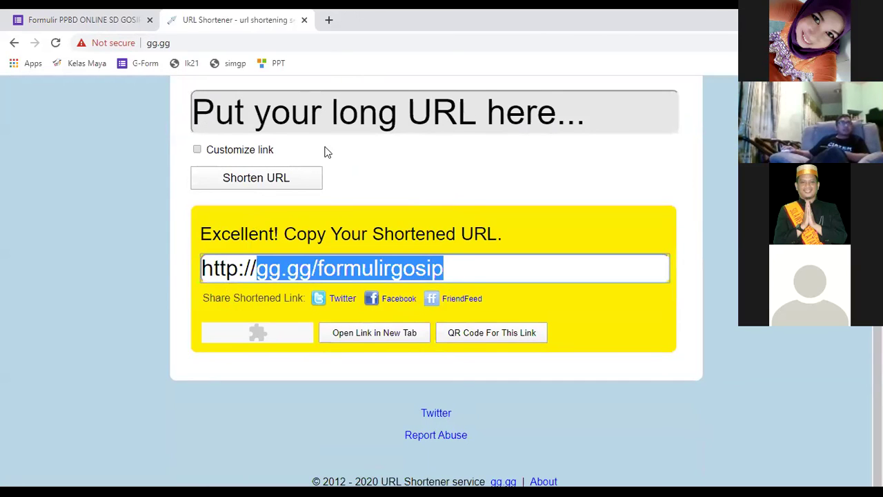
Test the short link by opening gg.gg/formulirgosip in a new tab.
left_click(329, 20)
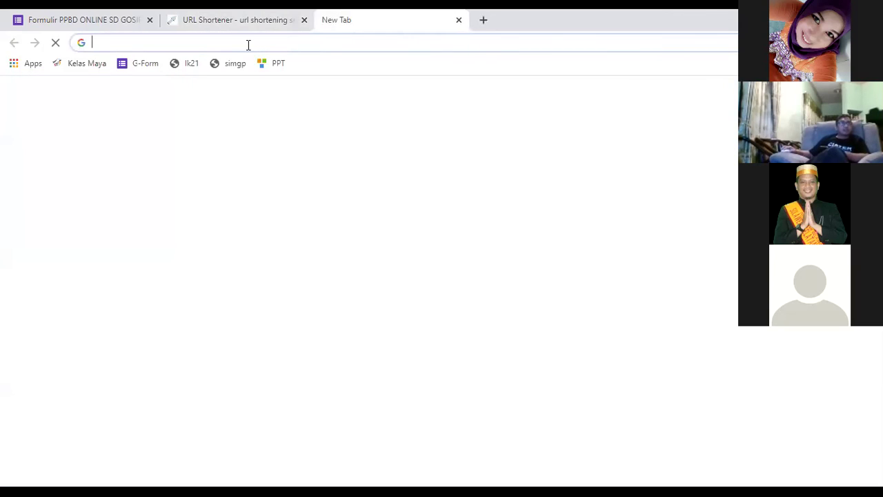
type("gg.gg")
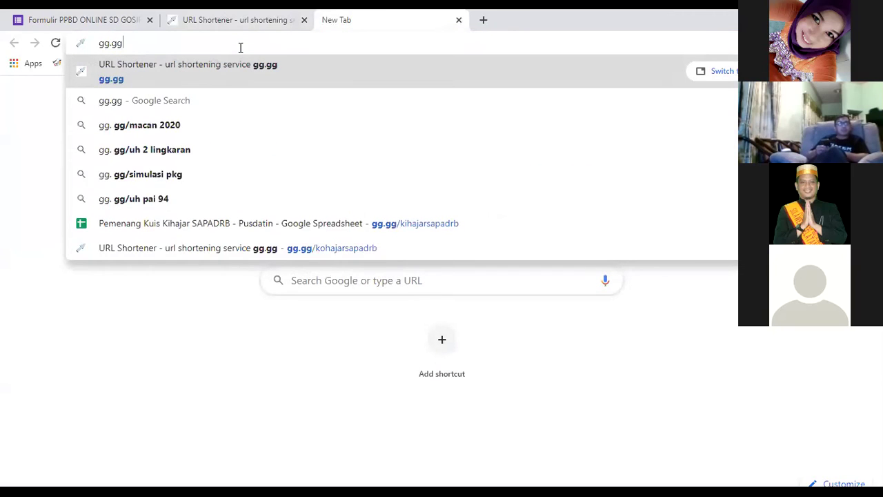
type("/for")
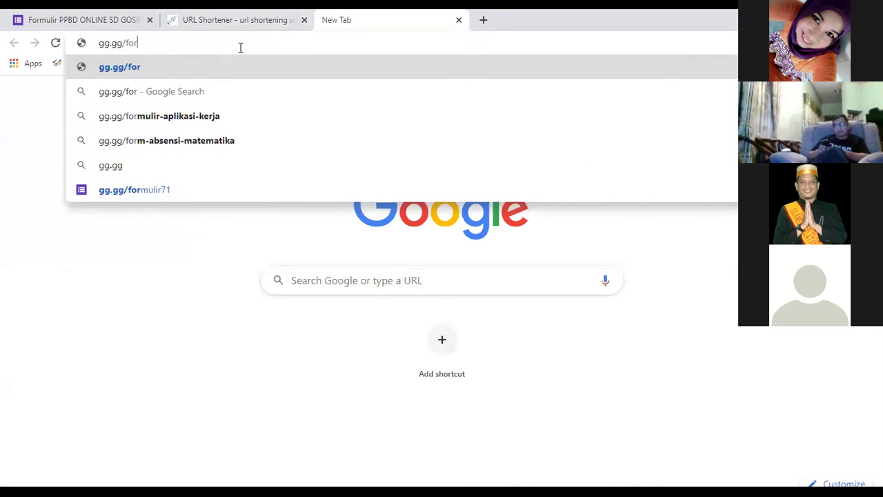
type("mulirgosip")
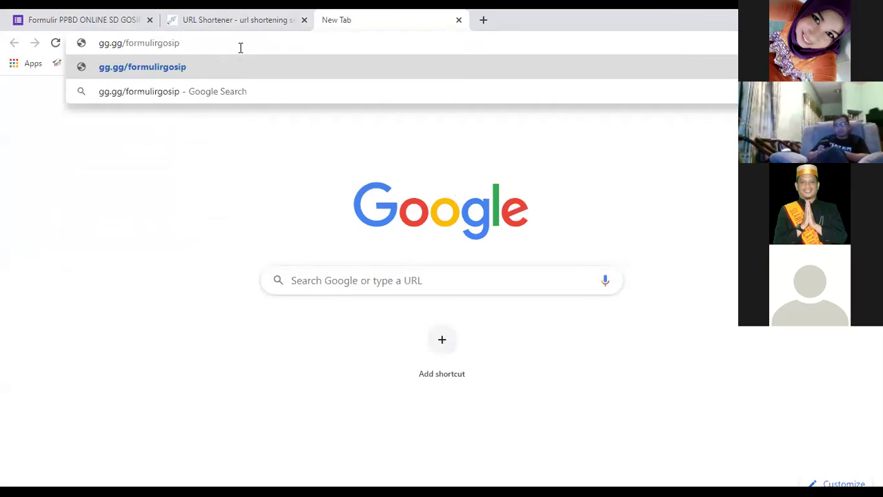
key("Return")
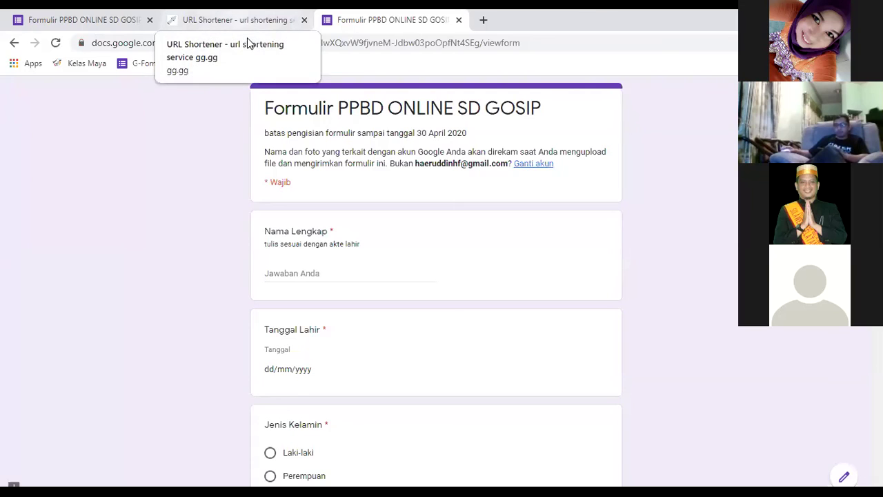
Return to the form editor's tab, go to the Google Forms home page, and reopen "Formulir PPBD ONLINE SD GOSIP" from the recent forms.
left_click(246, 31)
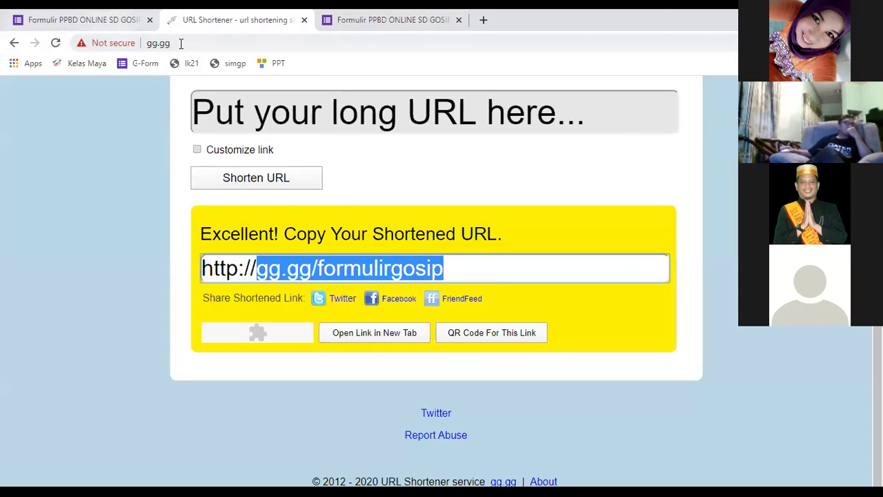
left_click(93, 17)
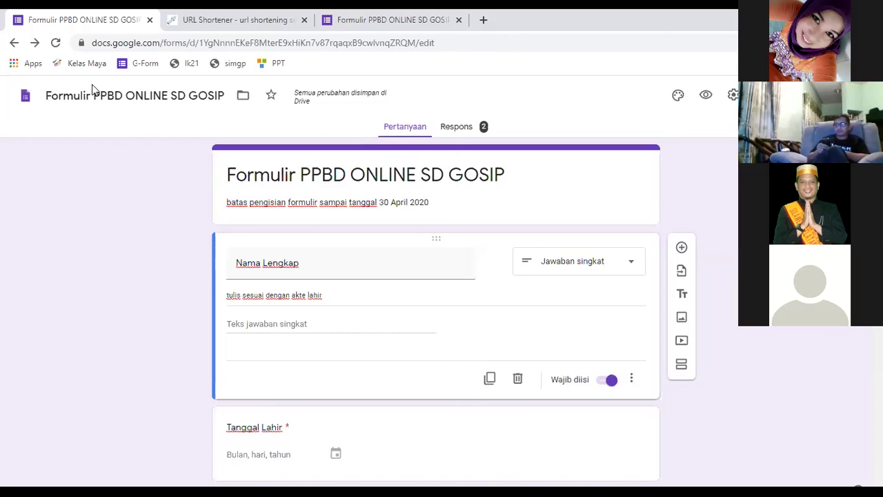
left_click(138, 65)
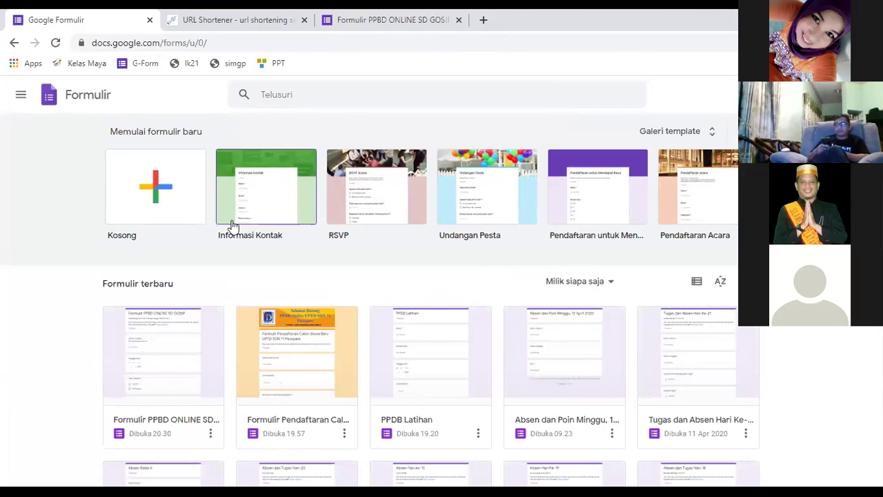
left_click(149, 62)
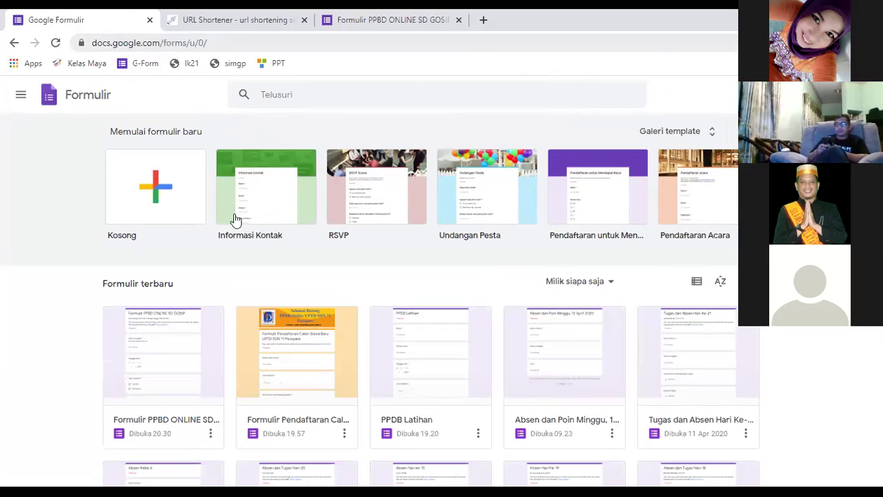
scroll(236, 286, "down", 3)
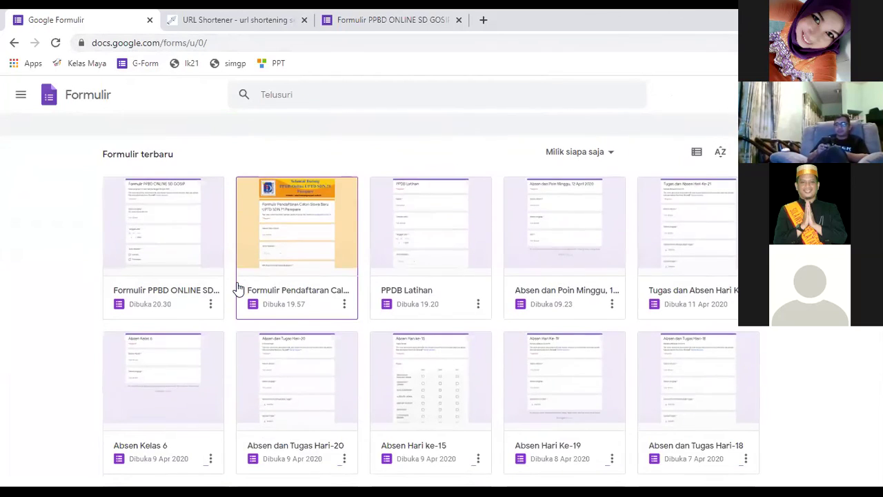
scroll(552, 310, "up", 1)
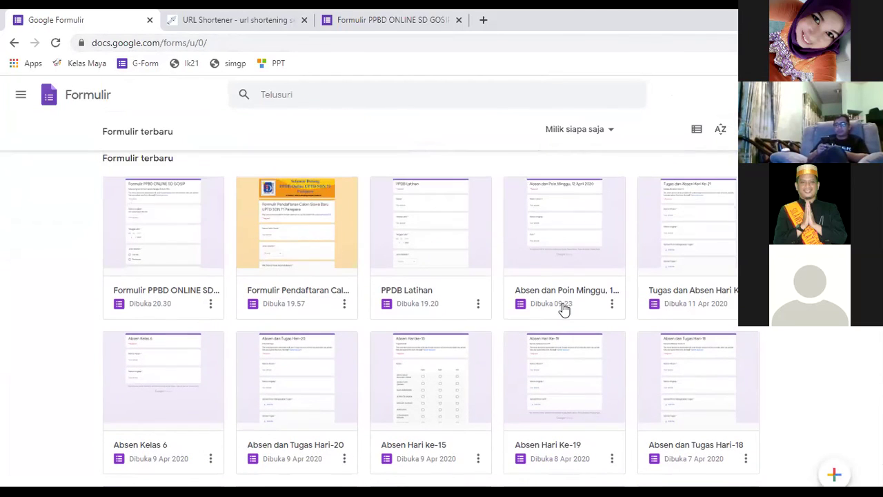
left_click(154, 297)
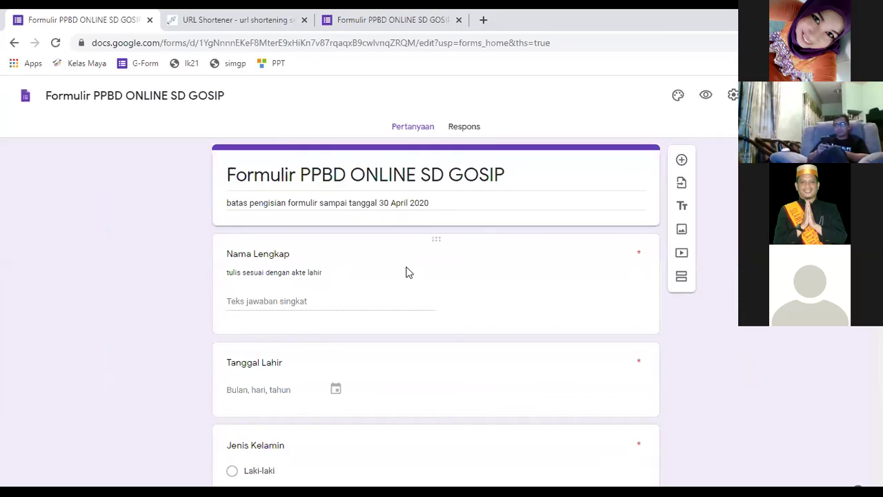
Review the form's response summary and open the Drive folder containing the files submitted to the "Upload Photo/ Scane Kartu Keluarga" question.
scroll(401, 280, "down", 4)
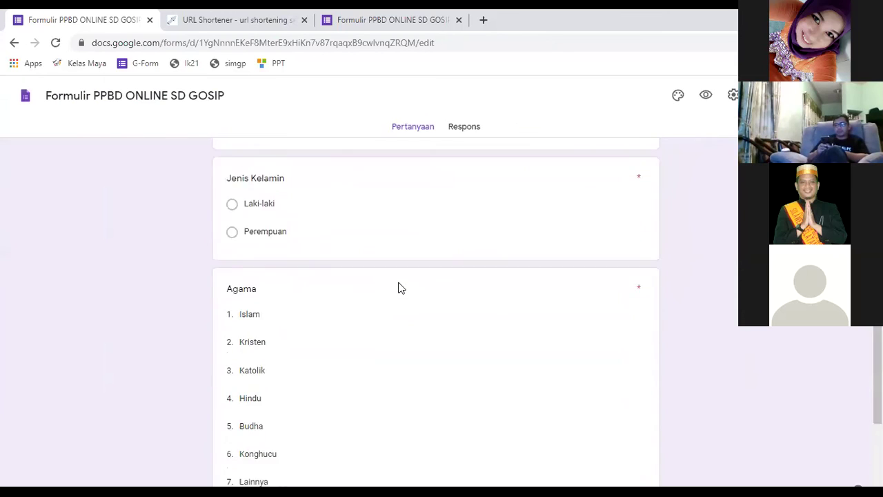
scroll(400, 283, "up", 4)
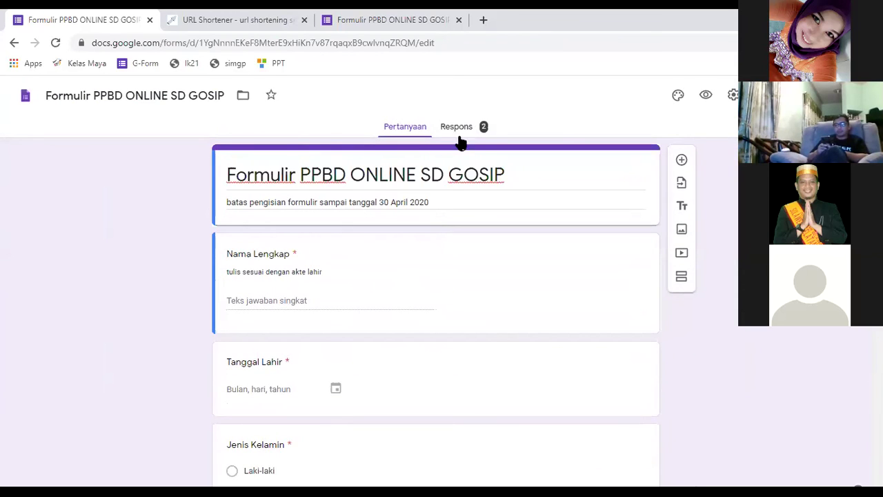
left_click(462, 131)
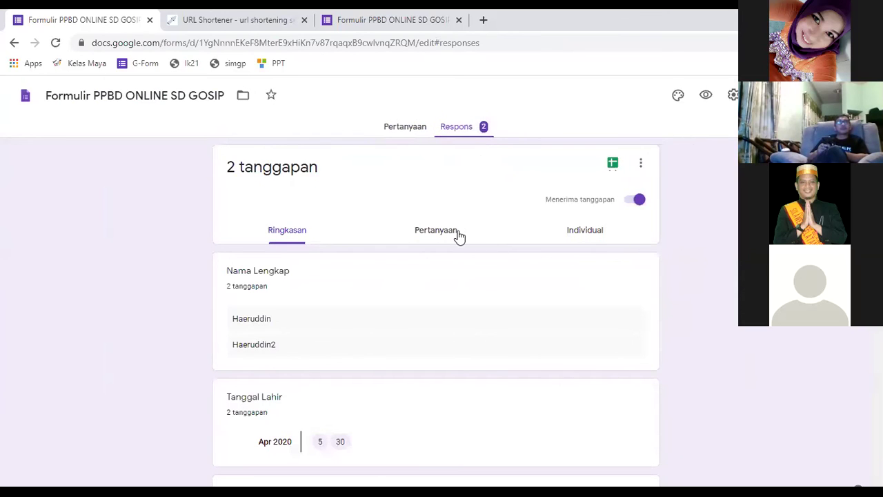
scroll(338, 350, "down", 8)
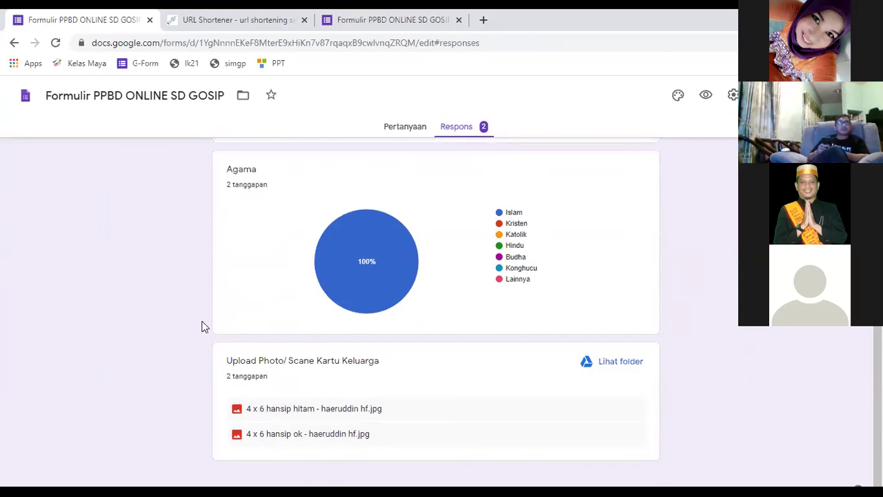
left_click(617, 366)
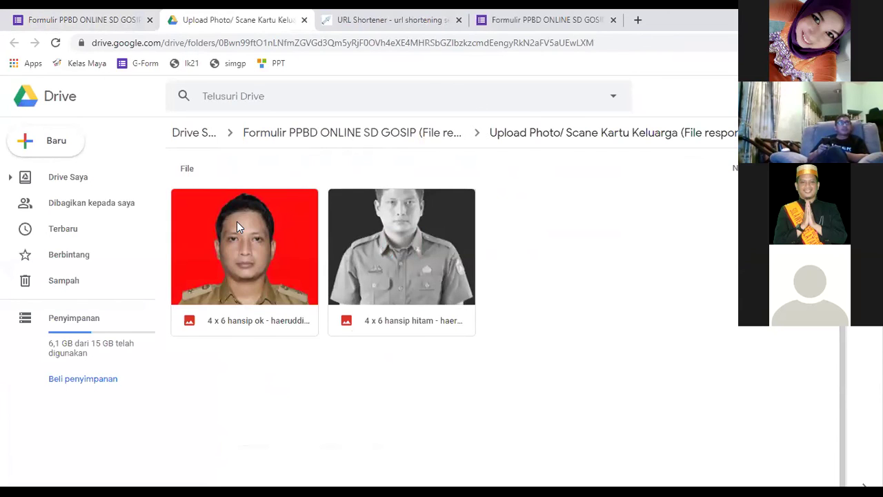
Check the "Upload Photo/ Scane Kartu Keluarga" question in the form editor against the uploaded files in its Drive folder.
left_click(105, 21)
left_click(389, 133)
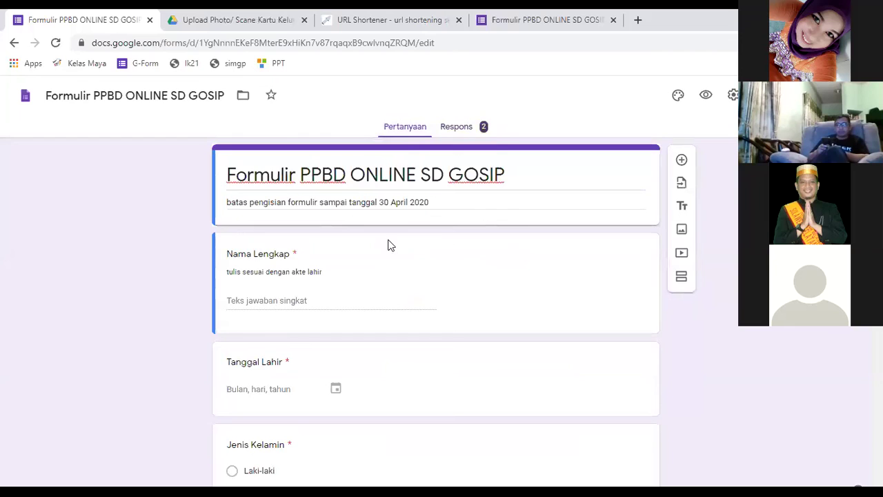
scroll(373, 294, "down", 5)
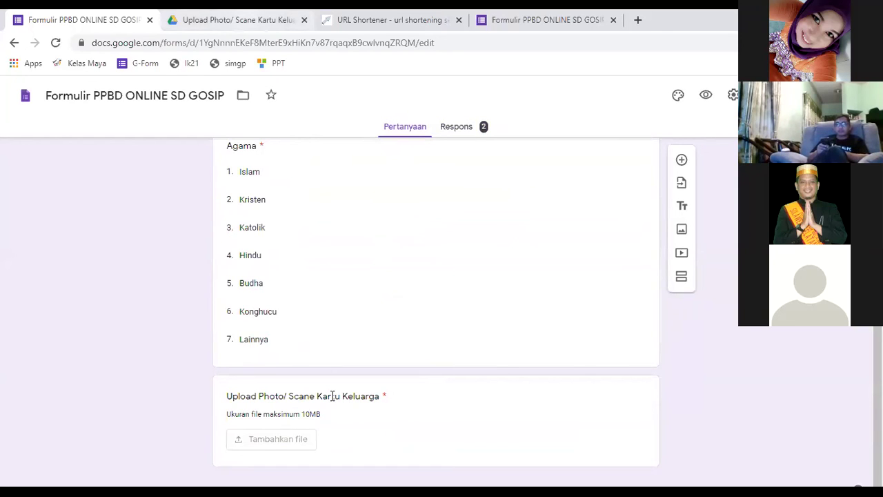
left_click(245, 20)
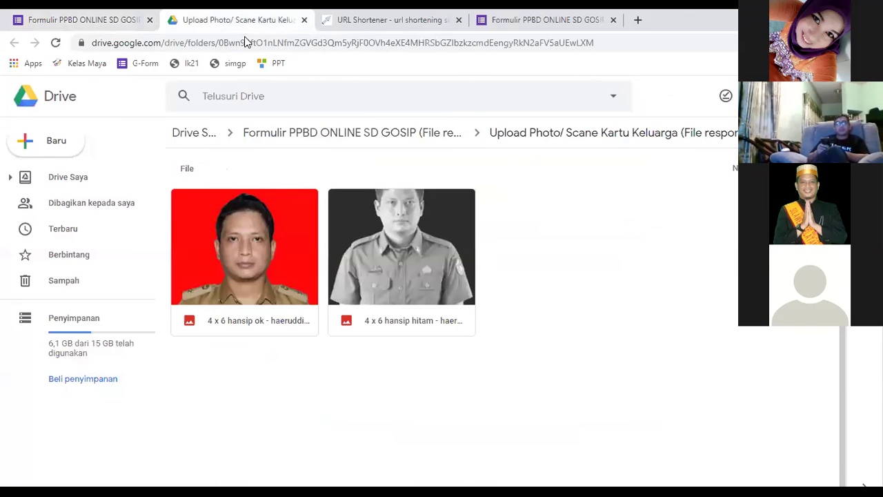
Show the form's response summary again and compare it with the Drive folder of uploaded files.
left_click(92, 16)
left_click(457, 127)
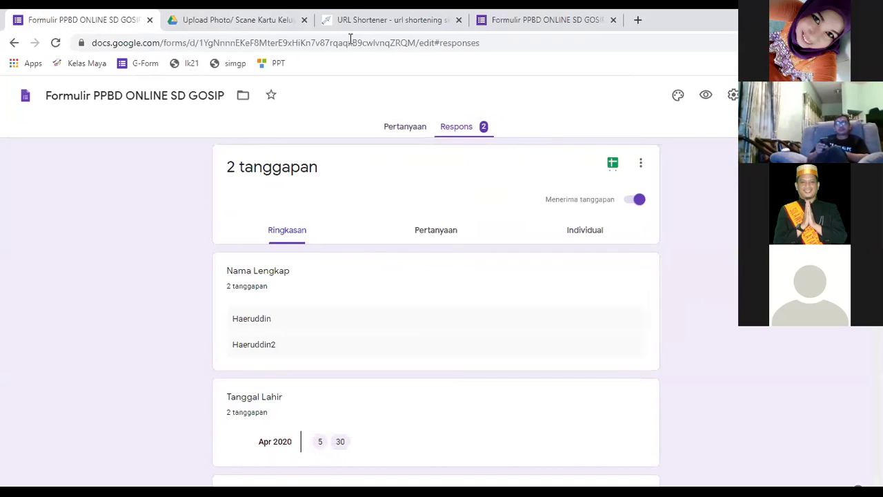
left_click(234, 31)
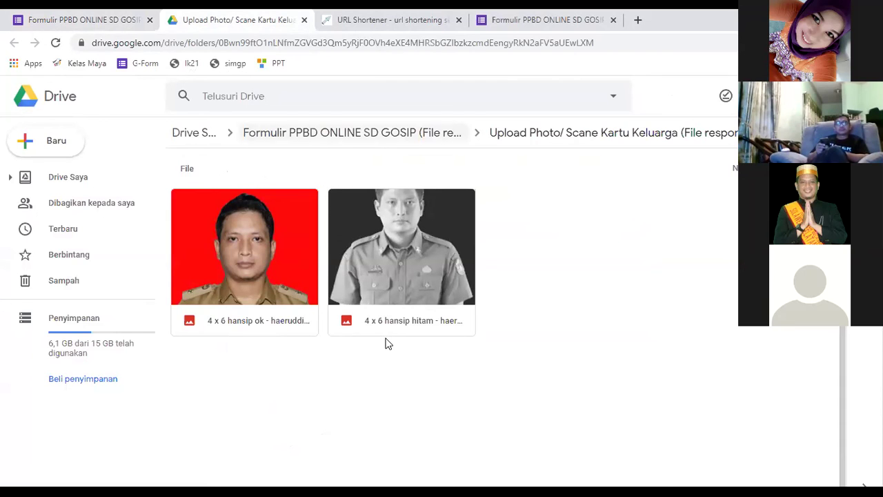
Review the response summary down to the upload question, reopen its Drive folder, and return to the form.
left_click(99, 20)
scroll(324, 457, "down", 2)
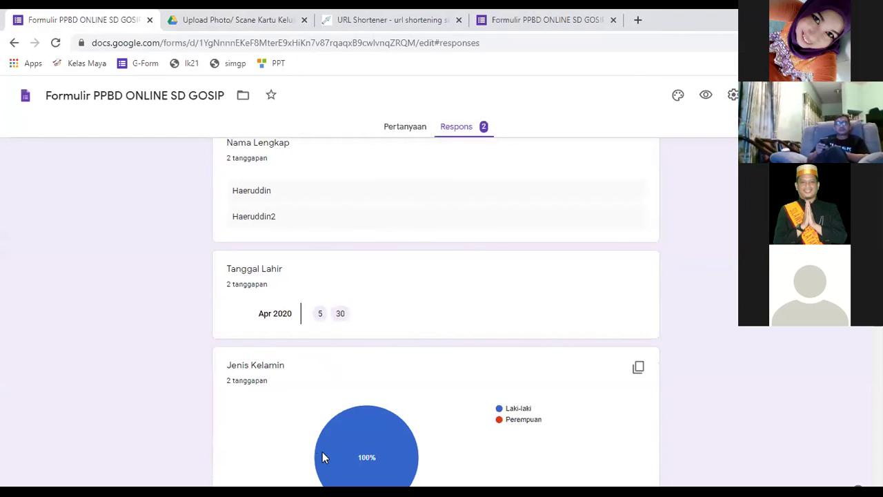
scroll(292, 420, "down", 3)
scroll(278, 374, "down", 1)
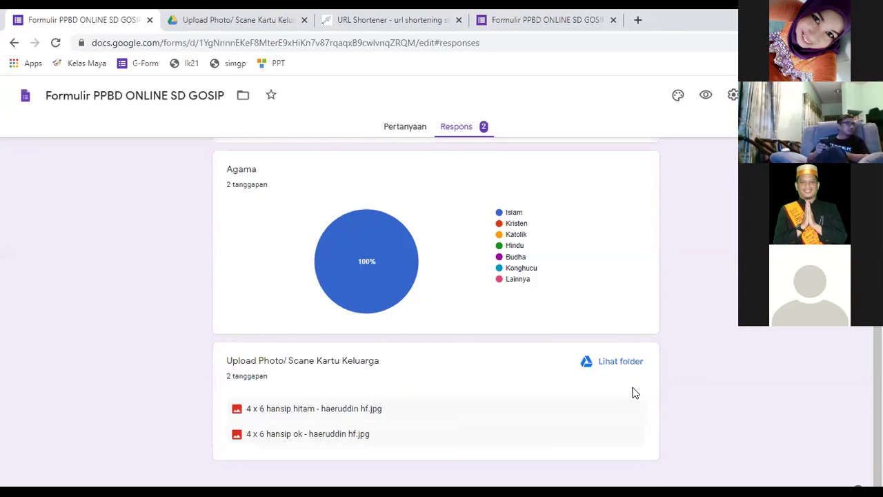
left_click(526, 425)
left_click(113, 21)
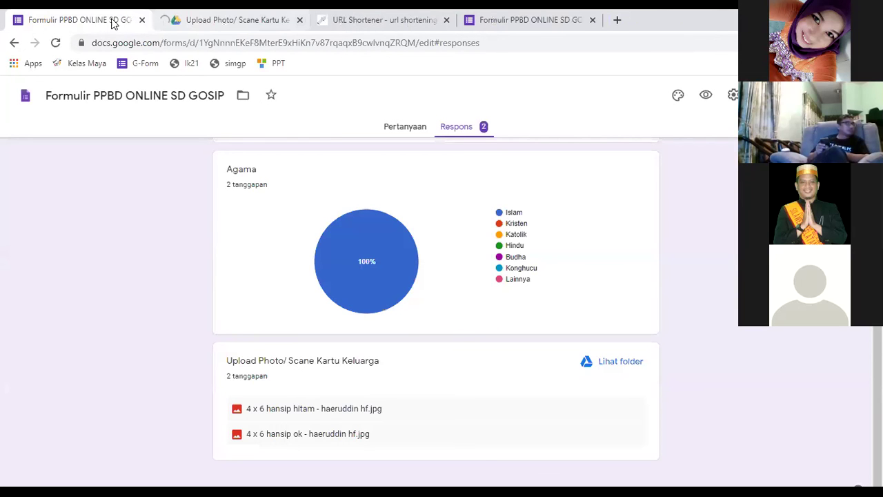
Open the description of the "Upload Photo/ Scane Kartu Keluarga" question for editing.
left_click(394, 130)
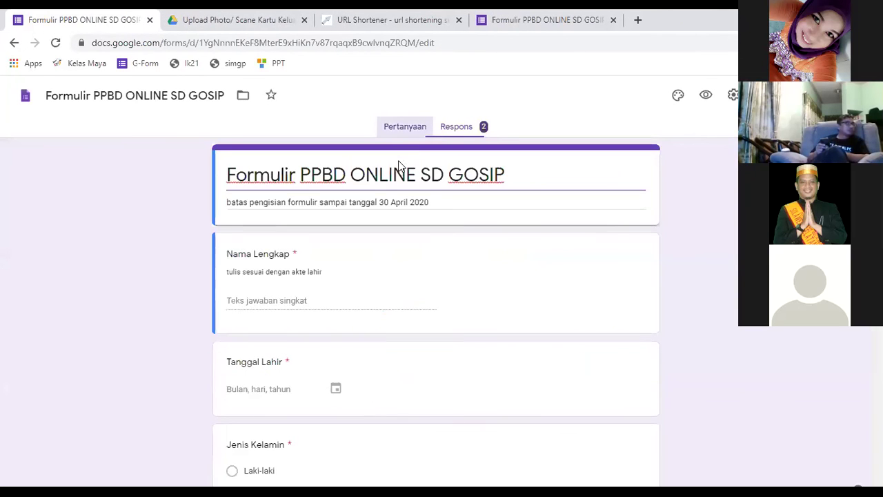
scroll(384, 400, "down", 10)
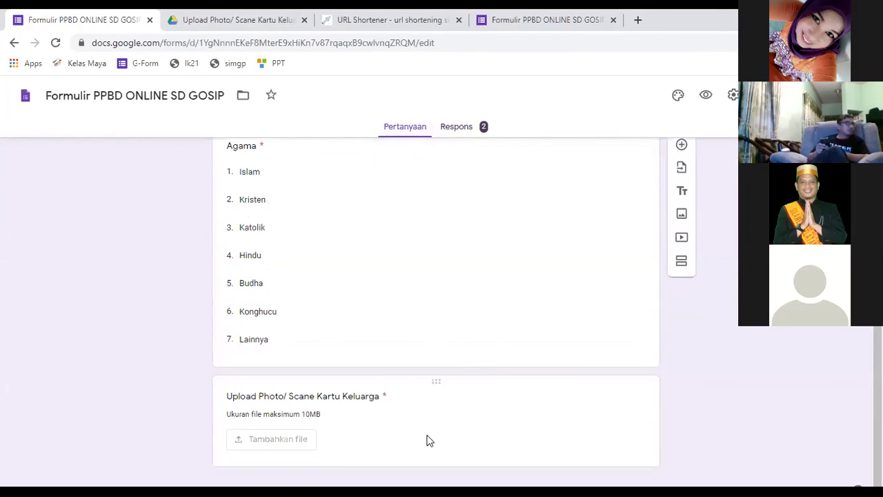
left_click(471, 414)
left_click(350, 435)
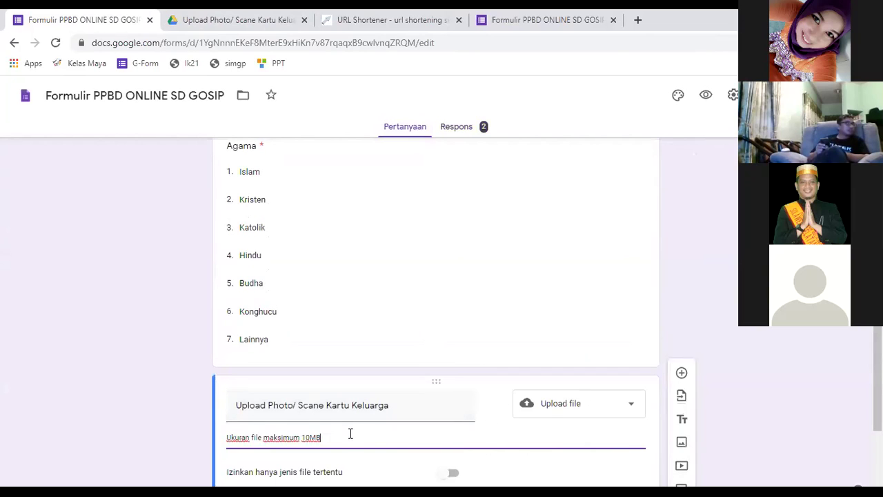